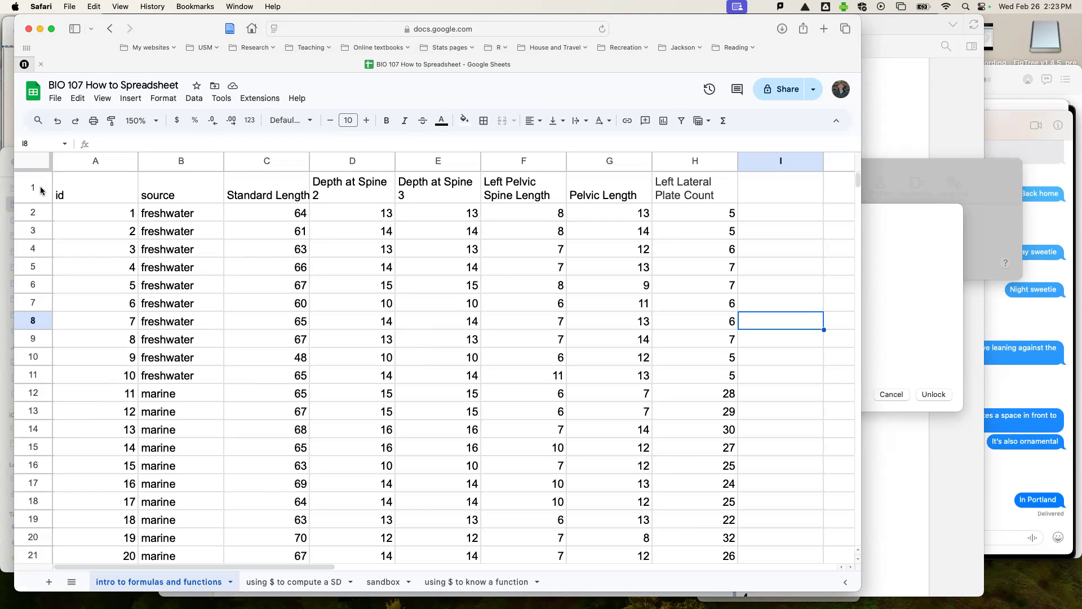
Step: Examine individual measurement cells, all of row 8 and the Depth at Spine 2 column in the data table
left_click(248, 366)
left_click(252, 335)
left_click(251, 356)
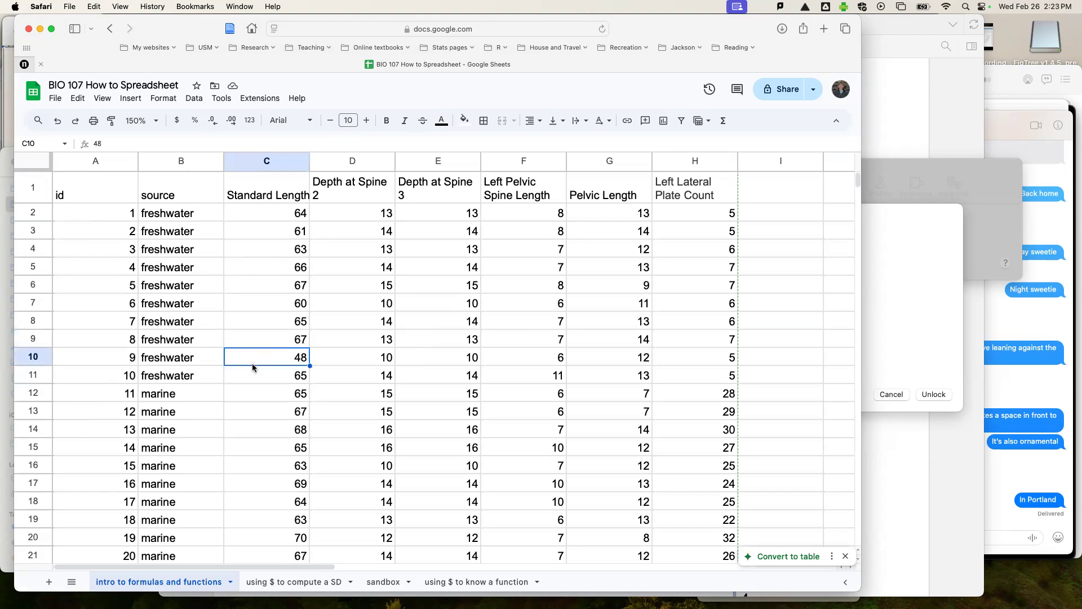
left_click(253, 370)
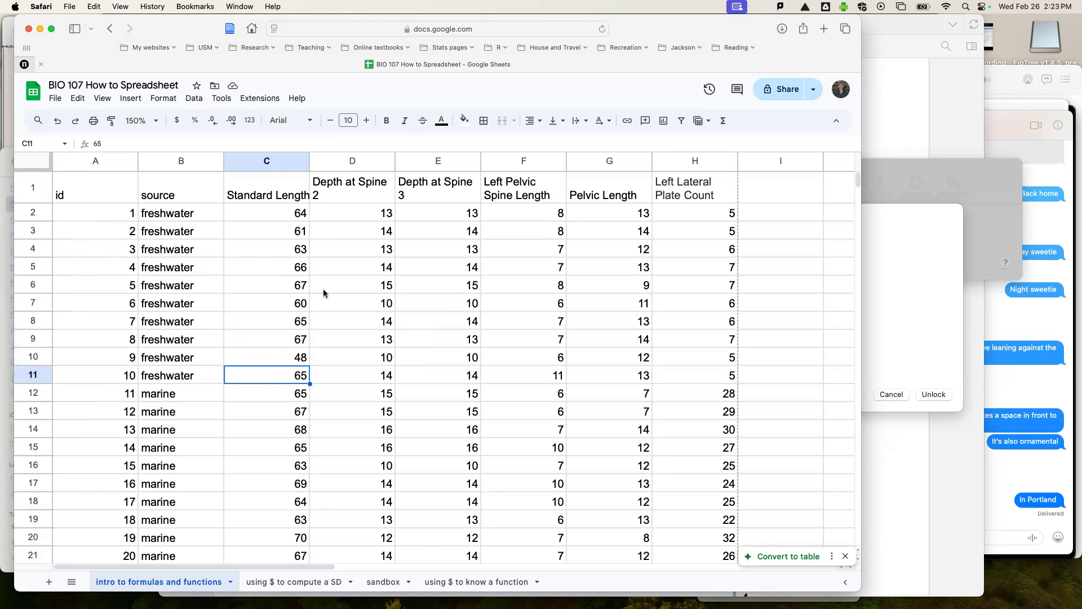
left_click(365, 323)
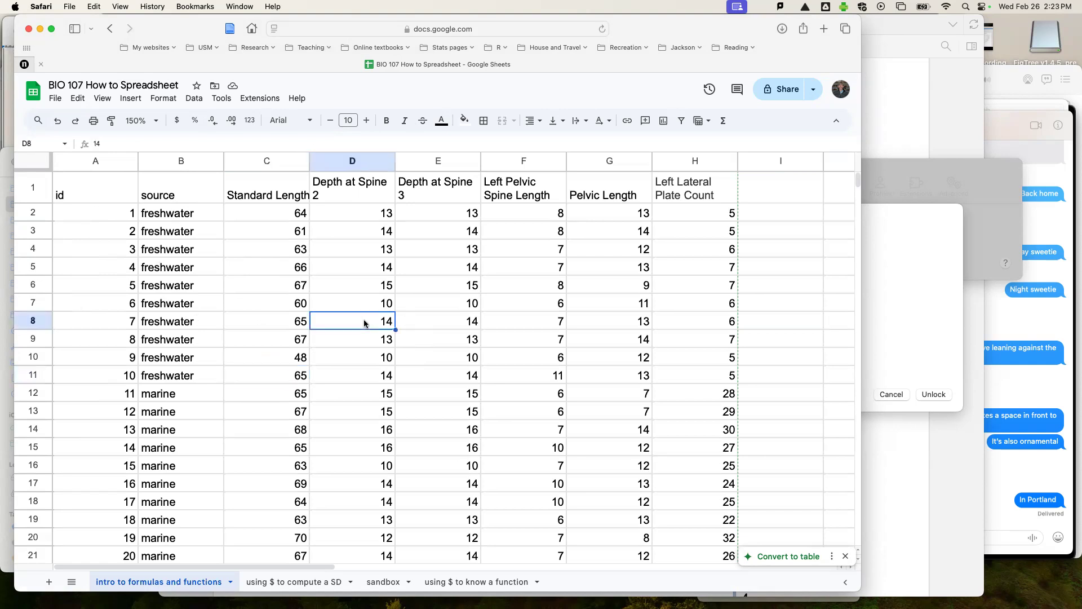
left_click(36, 320)
left_click(336, 161)
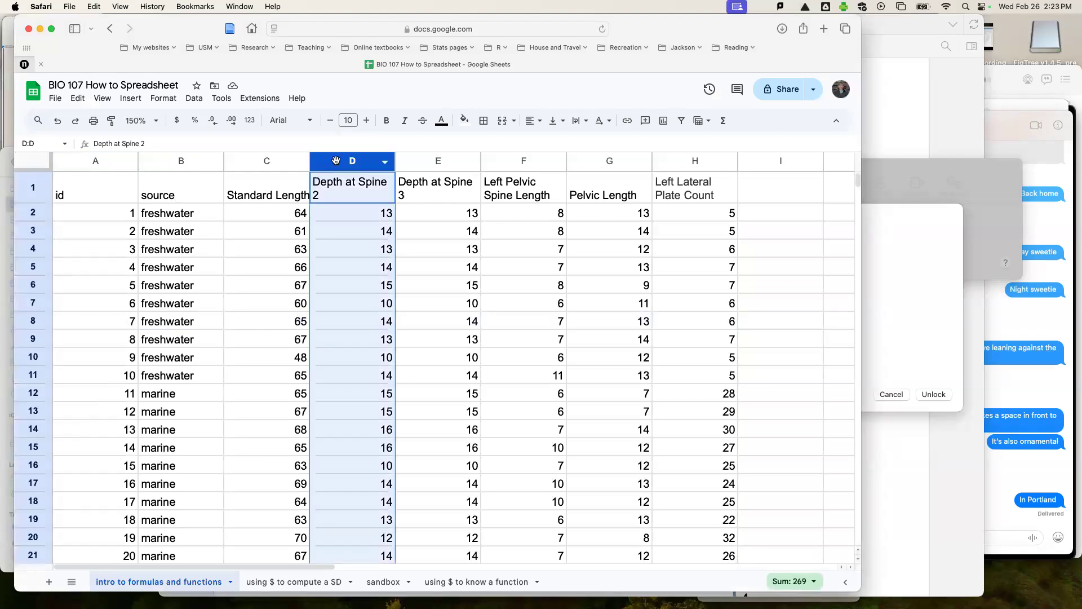
left_click(469, 343)
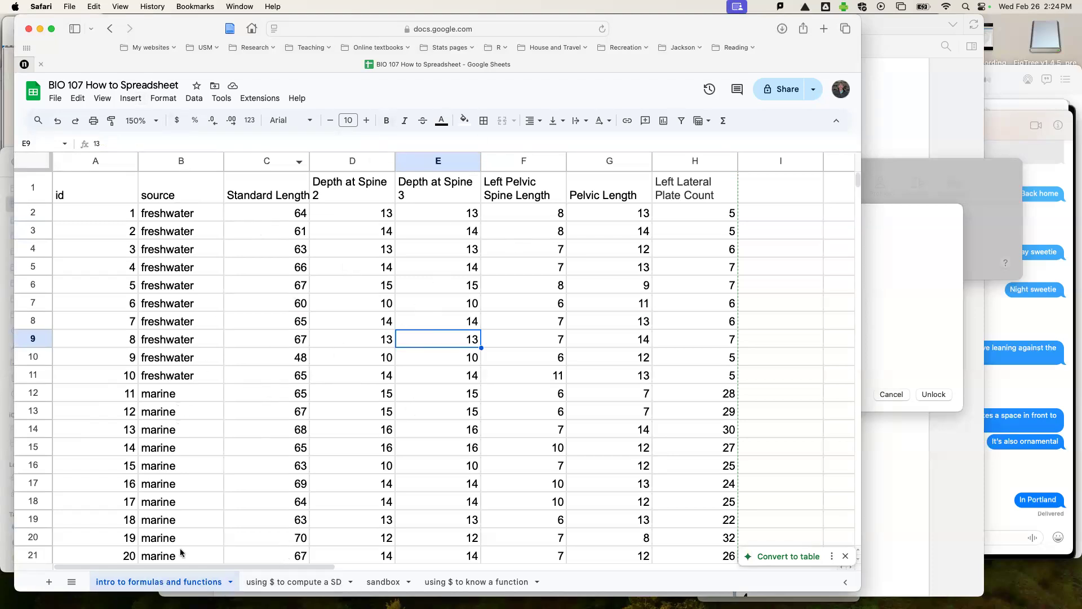
Step: Look through the sheets "using $ to compute a SD", "sandbox" and "using $ to know a function"
left_click(294, 585)
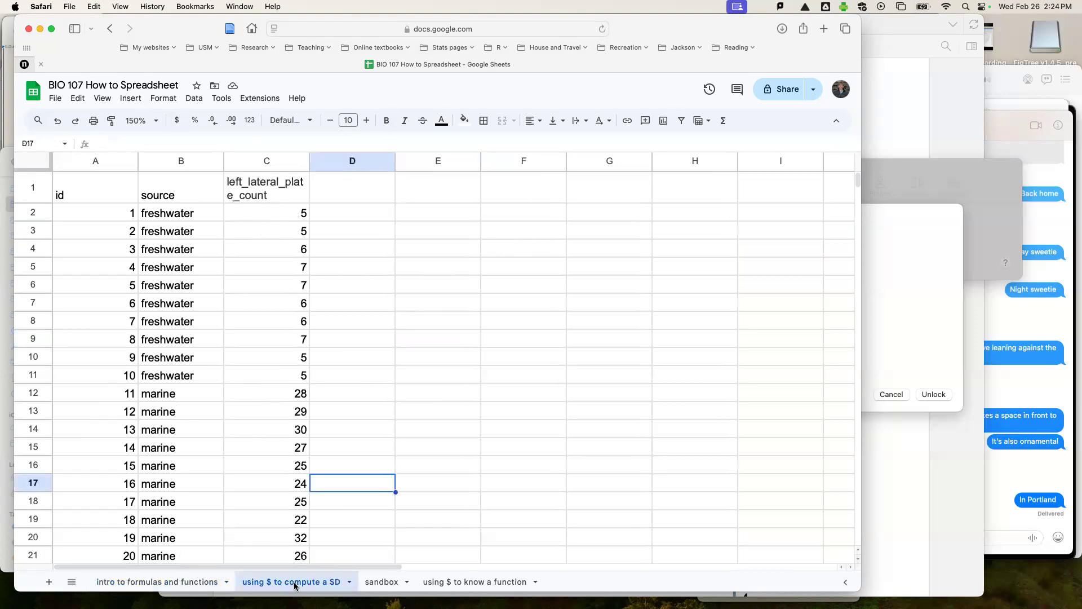
left_click(171, 584)
left_click(291, 589)
left_click(394, 581)
left_click(461, 581)
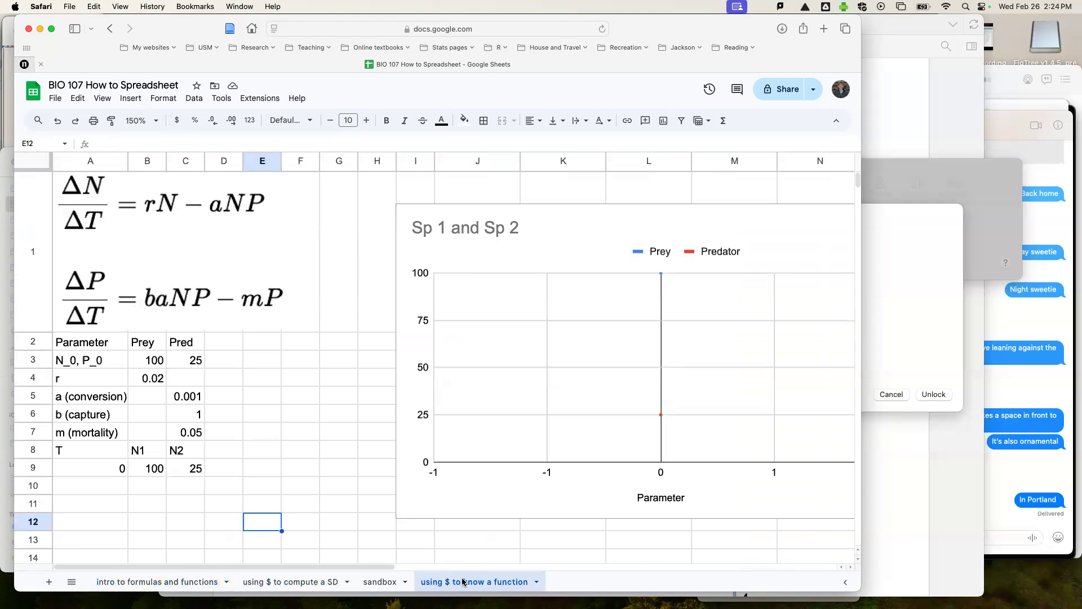
Step: Add a new sheet to the workbook and rename it "a name"
left_click(49, 582)
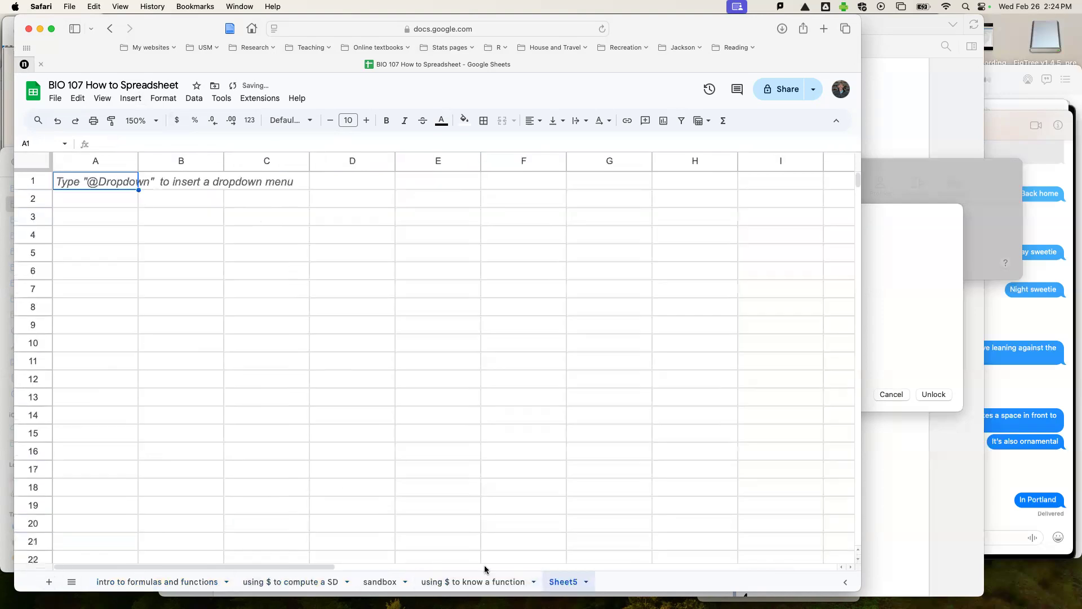
double_click(563, 583)
type("a name")
left_click(678, 400)
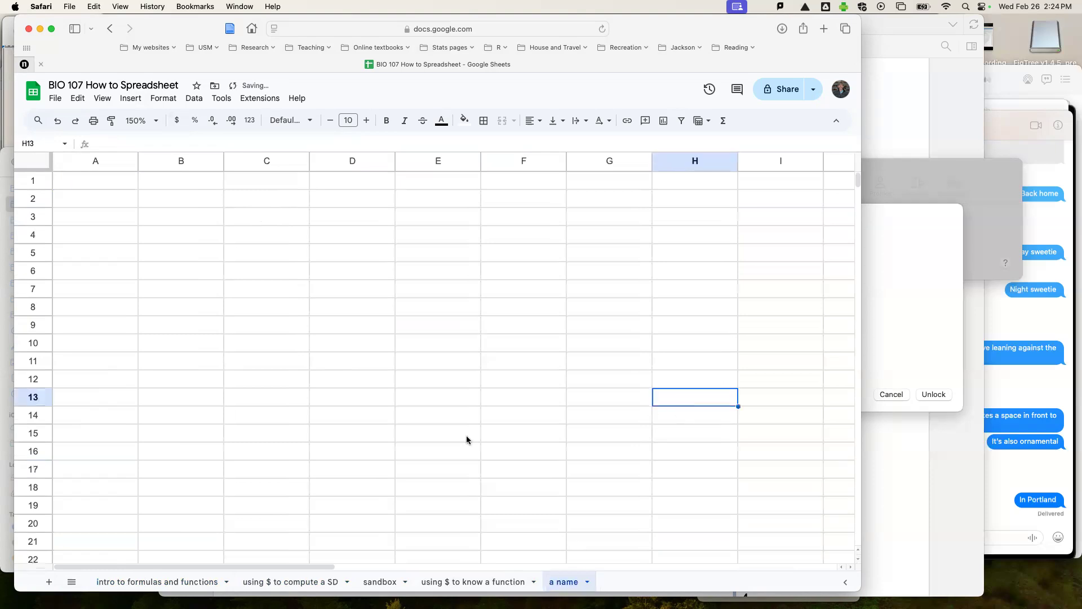
Step: Return to the "intro to formulas and functions" sheet and widen columns C and D to fit their headers on one line
left_click(178, 581)
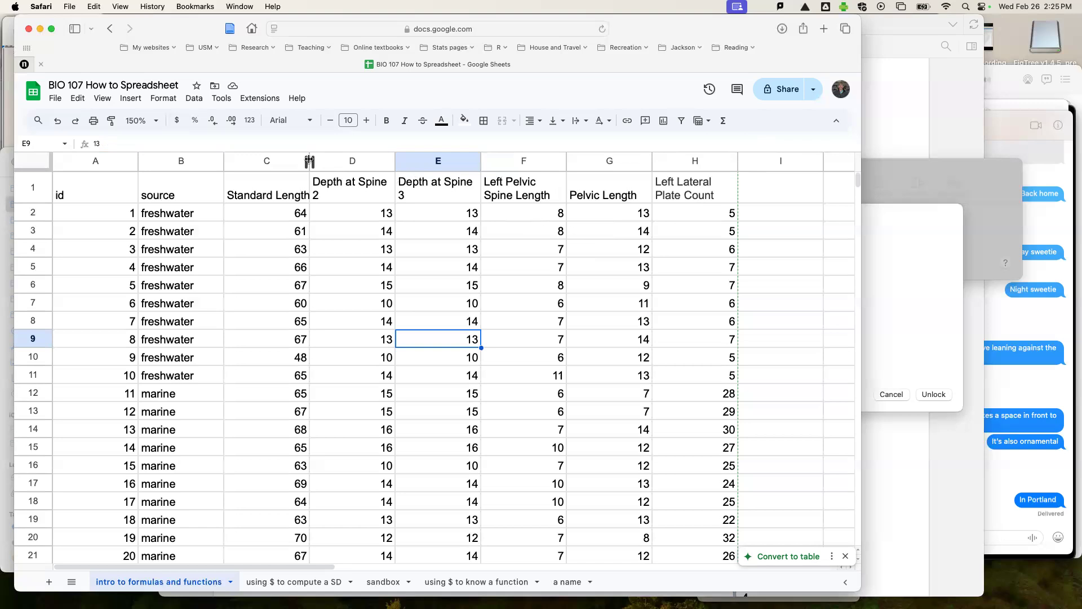
mouse_move(310, 162)
left_mouse_down()
mouse_move(402, 160)
mouse_move(316, 160)
left_mouse_up()
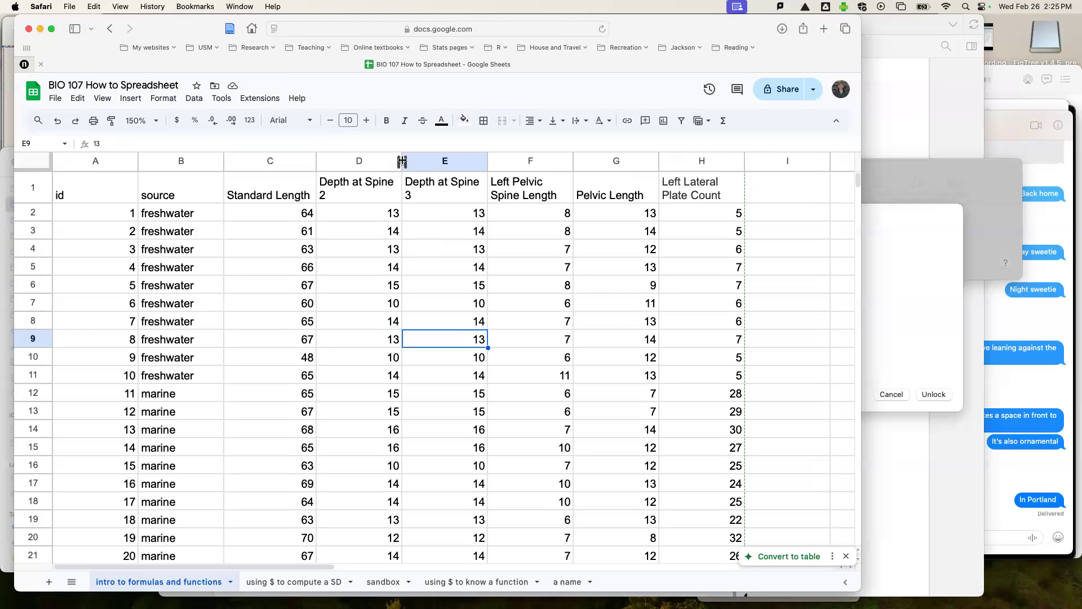
left_click_drag(402, 161, 418, 160)
Step: Auto-fit the widths of columns C through H to their contents
left_click_drag(244, 161, 714, 182)
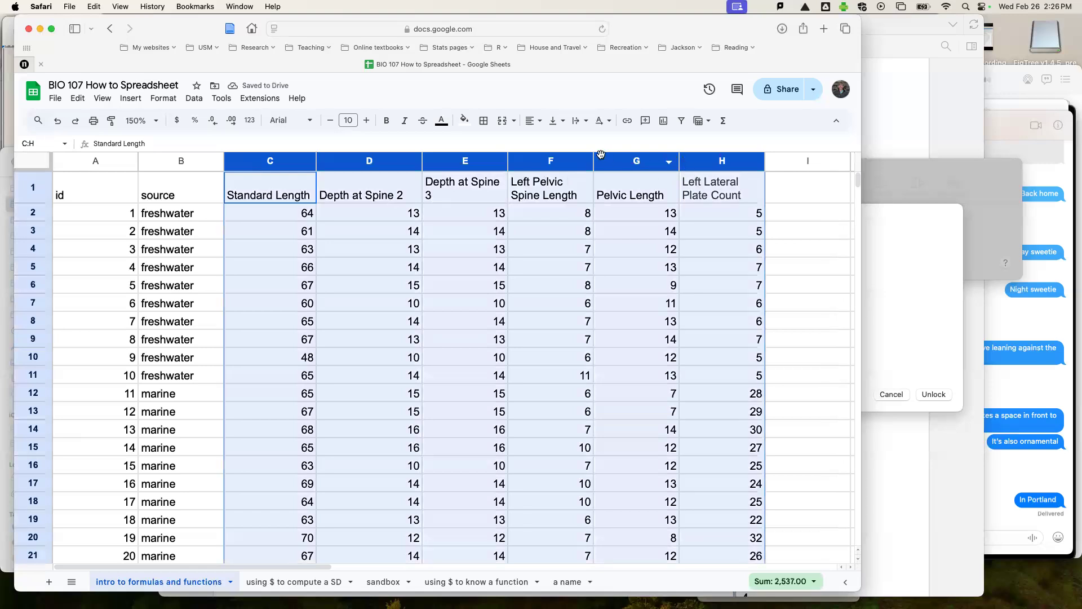
left_click_drag(594, 161, 594, 161)
double_click(594, 161)
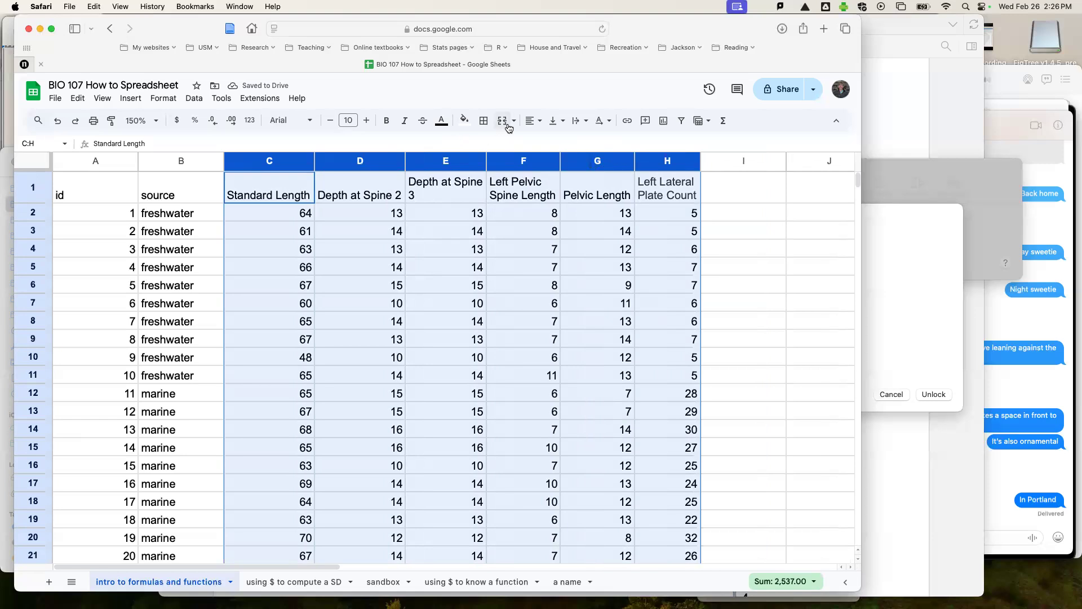
left_click(538, 123)
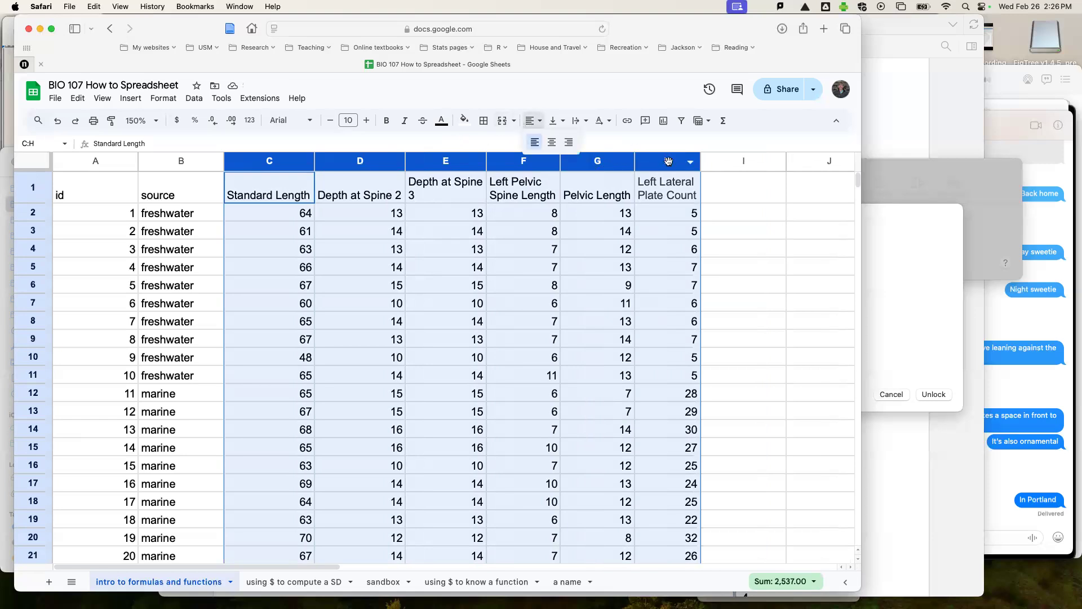
left_click(722, 200)
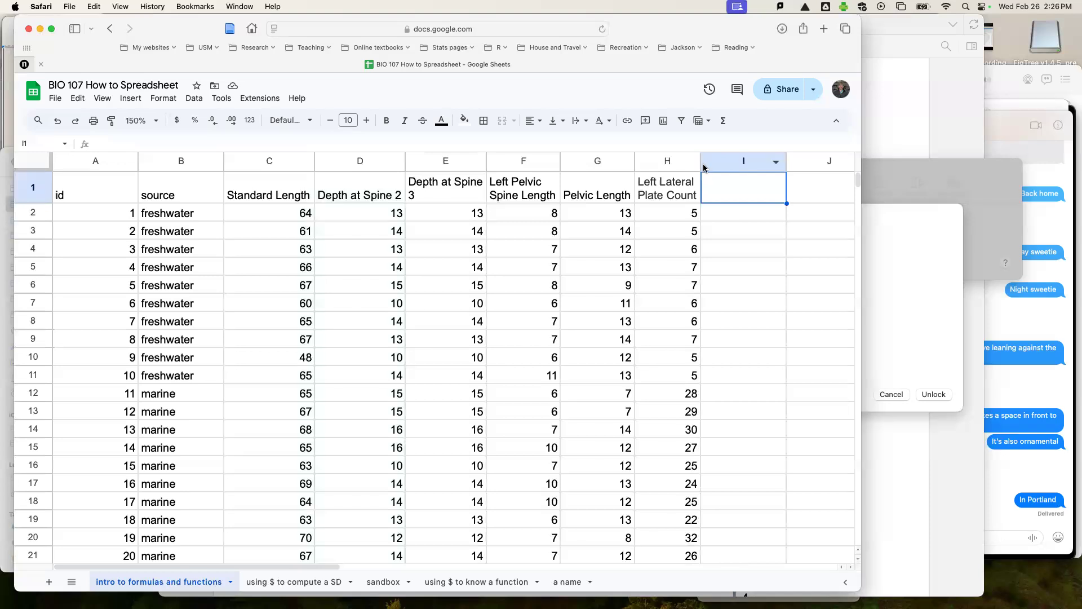
Step: Resize columns C through H together to one equal width, just wide enough for Depth at Spine 2 on one line
left_click_drag(297, 162, 768, 162)
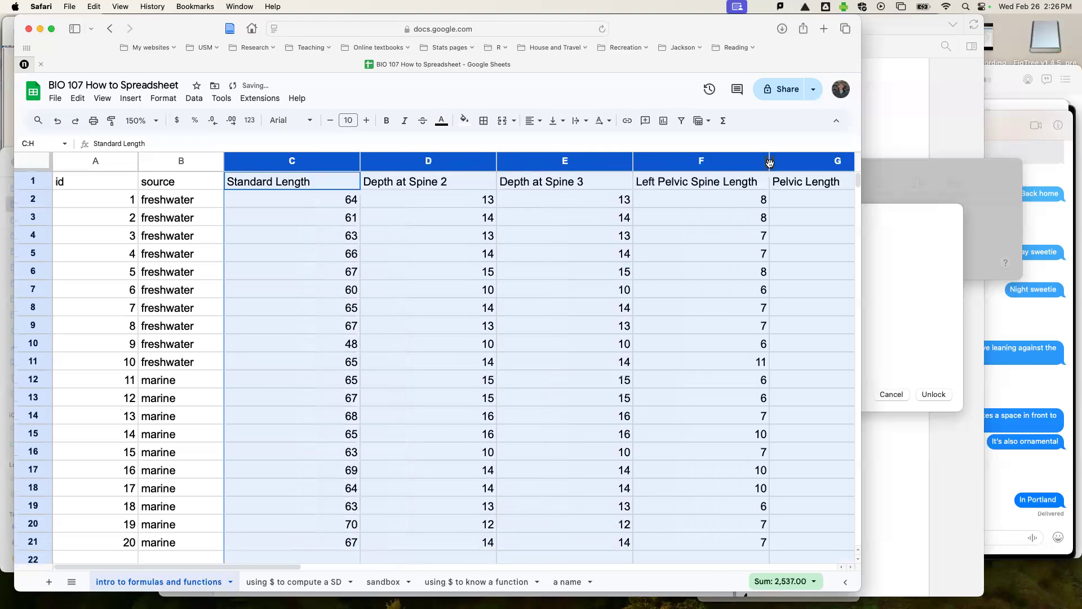
left_click_drag(634, 161, 562, 162)
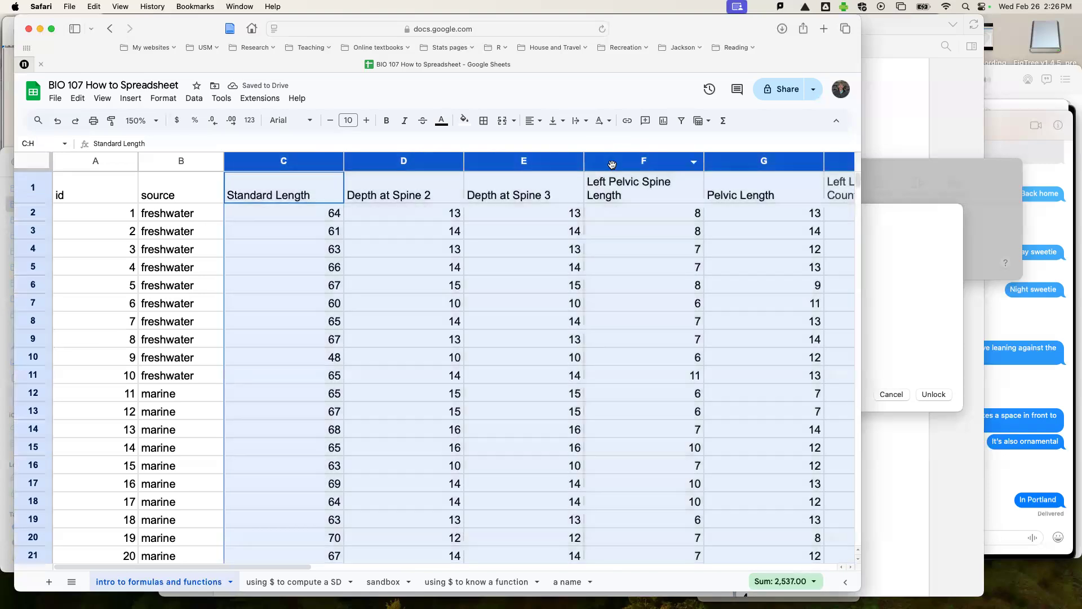
left_click(623, 181)
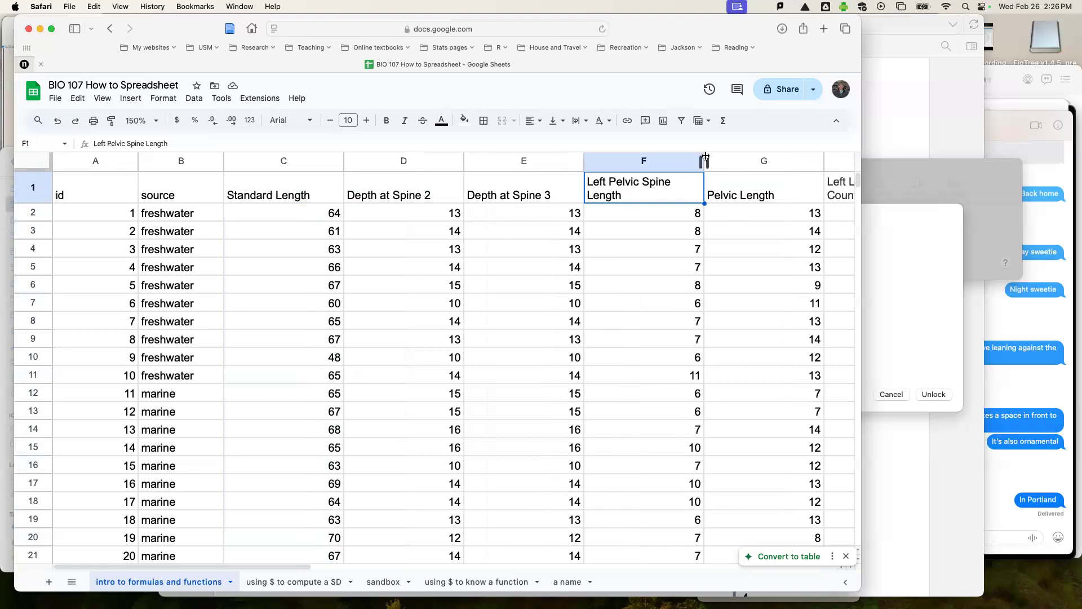
Step: Set the text wrapping of the whole header row 1 to Overflow
left_click(583, 121)
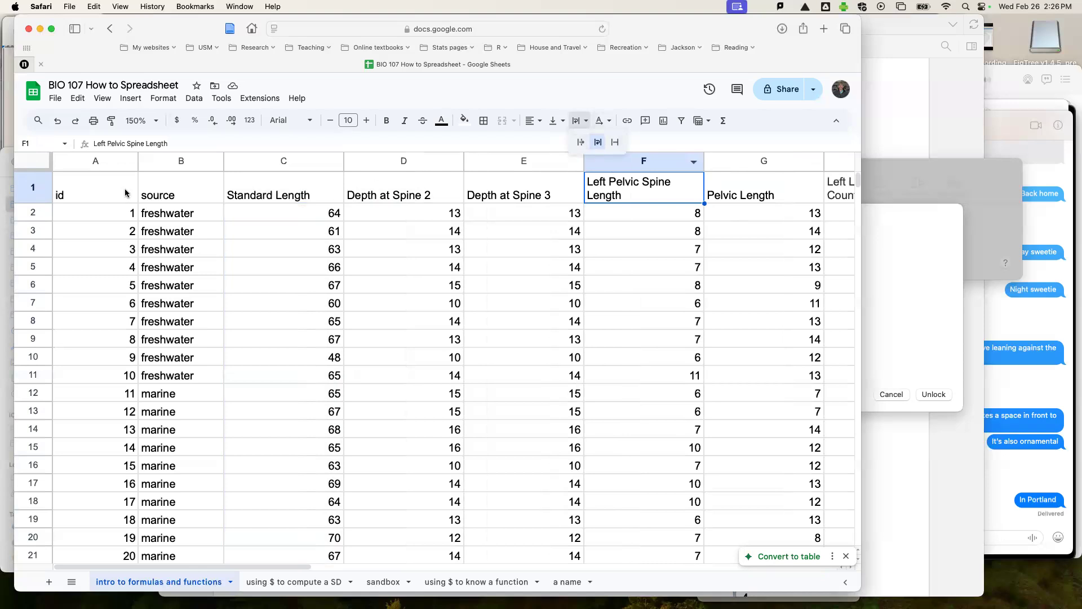
left_click(32, 187)
left_click(582, 122)
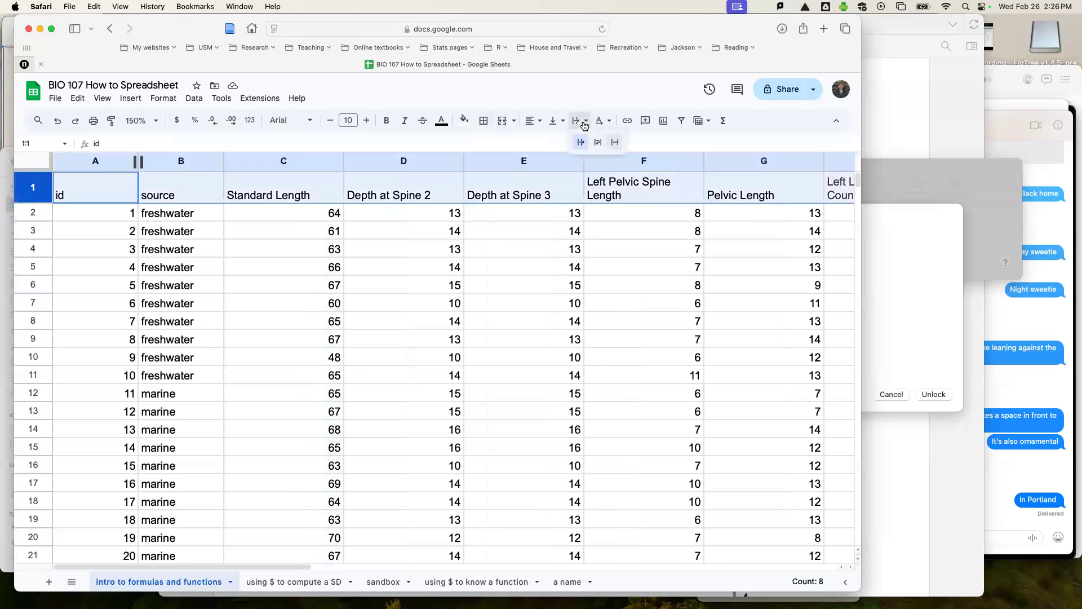
left_click(583, 141)
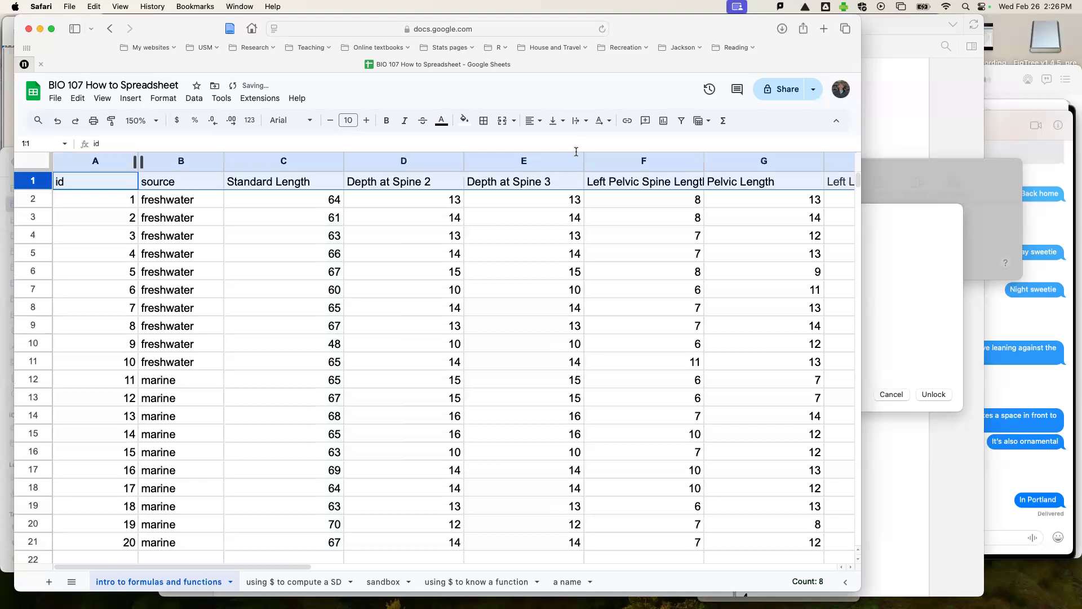
Step: Narrow columns E through H together and auto-fit their widths to the full header text
left_click(182, 161)
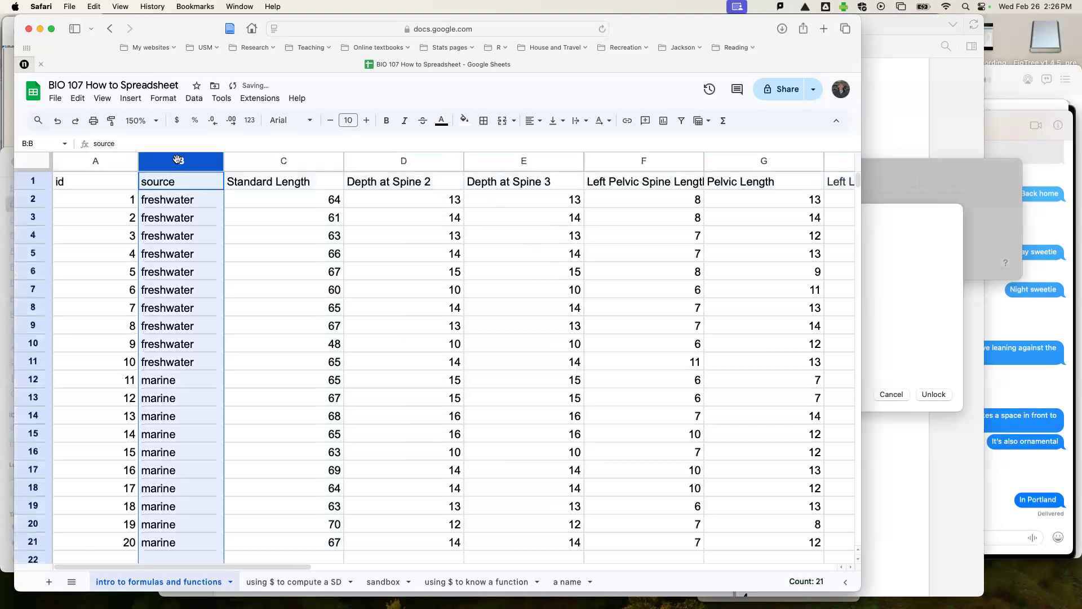
left_click(246, 186)
left_click_drag(194, 163, 642, 162)
left_click_drag(781, 189, 151, 205)
left_click_drag(167, 163, 207, 191)
left_click_drag(293, 159, 253, 162)
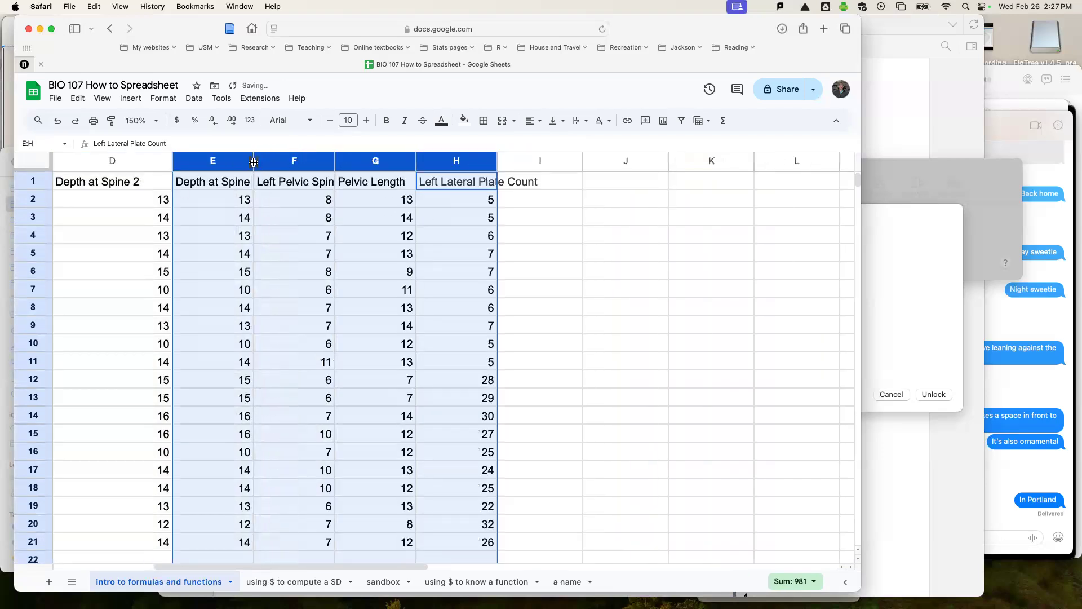
double_click(254, 162)
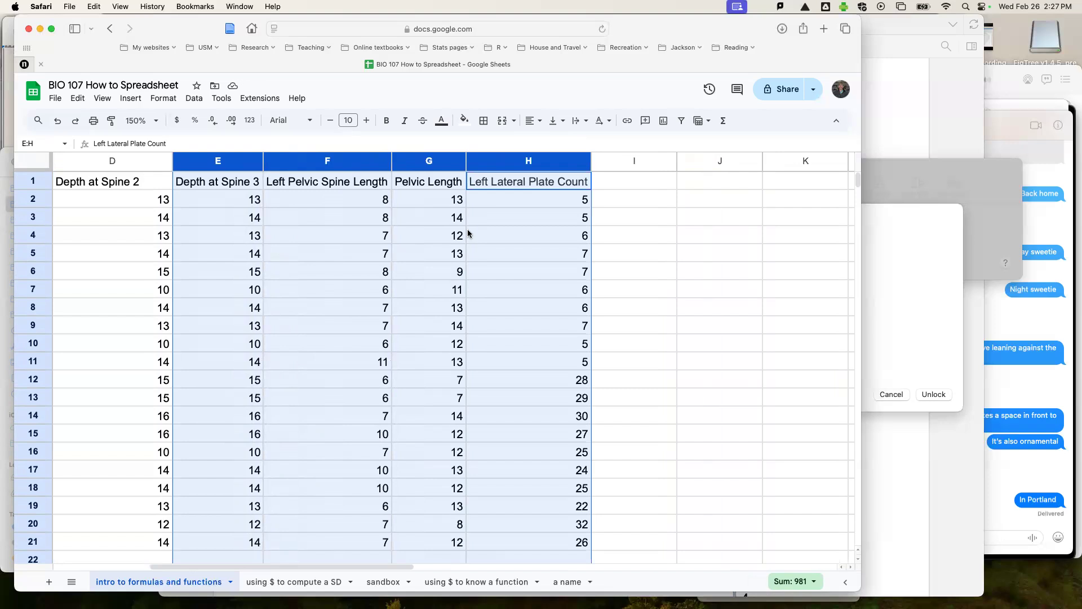
Step: Shrink columns E through H once more and restore their fitted widths with auto-fit
left_click_drag(589, 161, 544, 160)
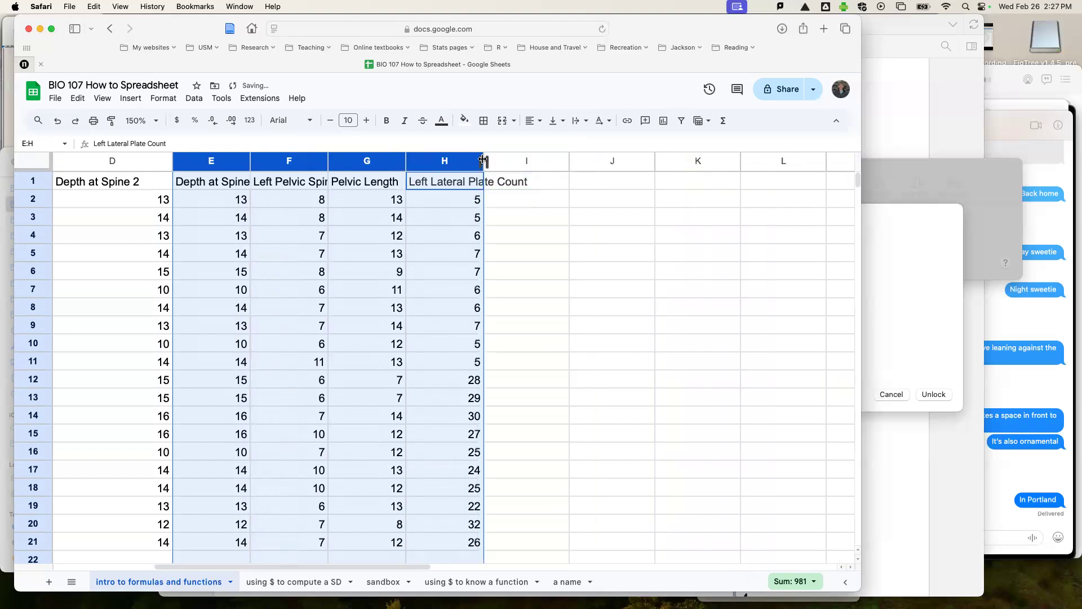
double_click(406, 161)
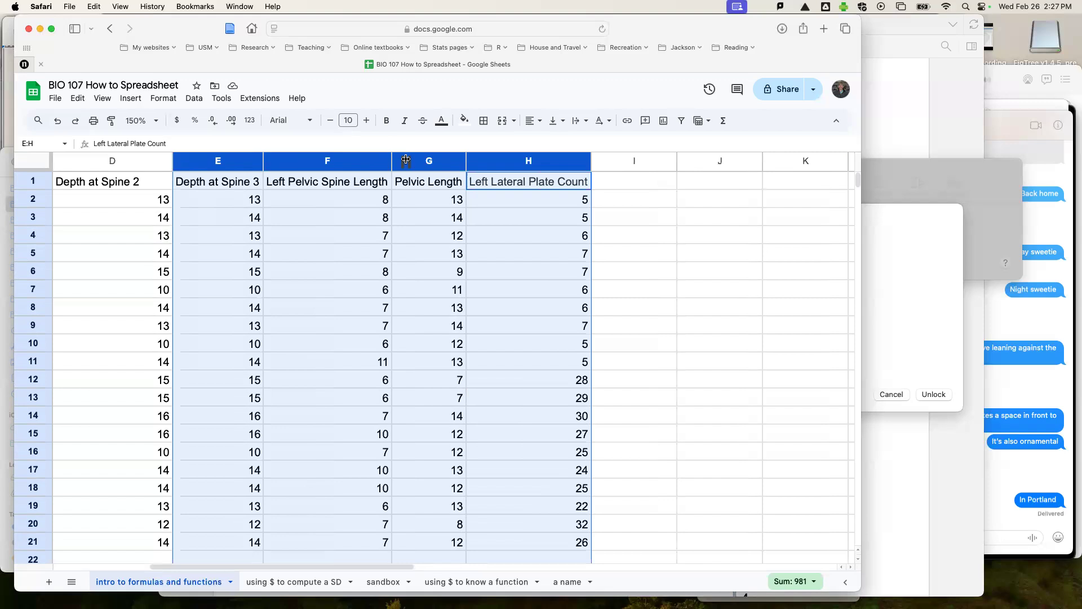
left_click(386, 289)
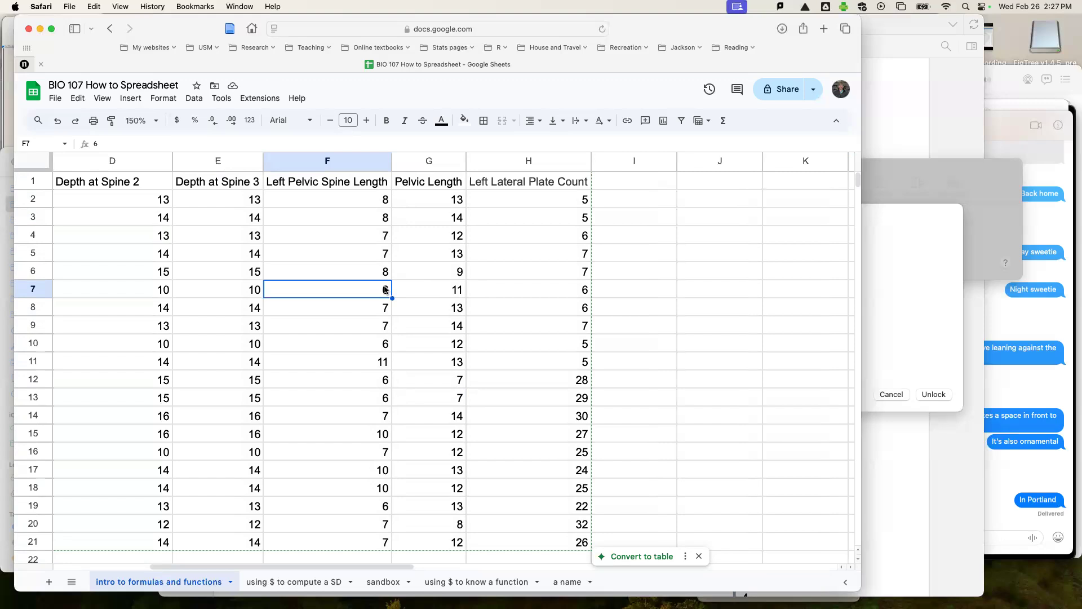
Step: Turn on text wrapping for the Left Pelvic Spine Length header and narrow column F so it breaks onto two lines
left_click(349, 182)
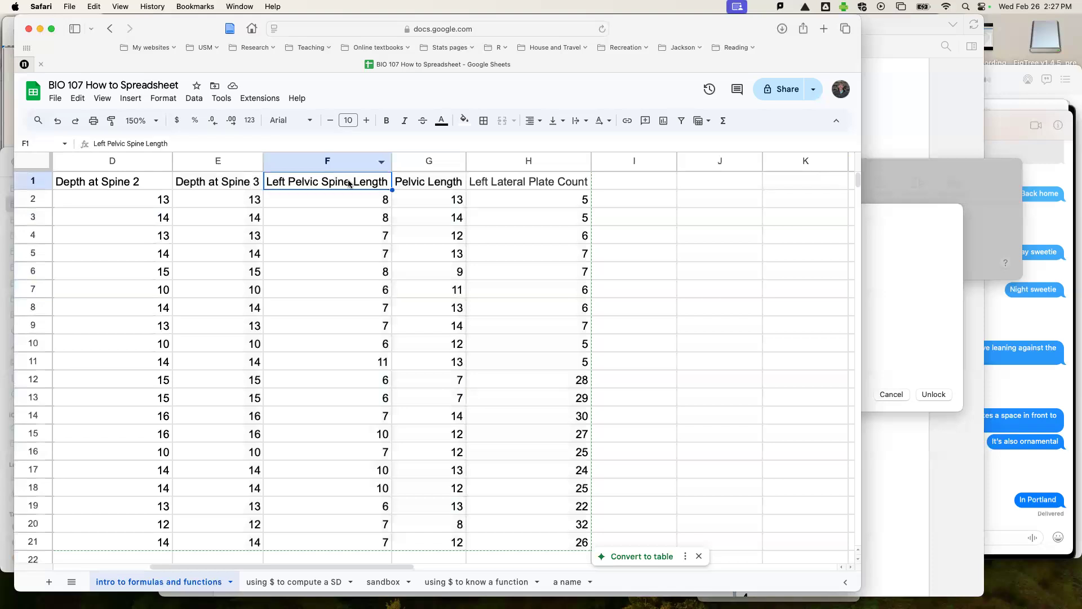
left_click(586, 124)
left_click(598, 158)
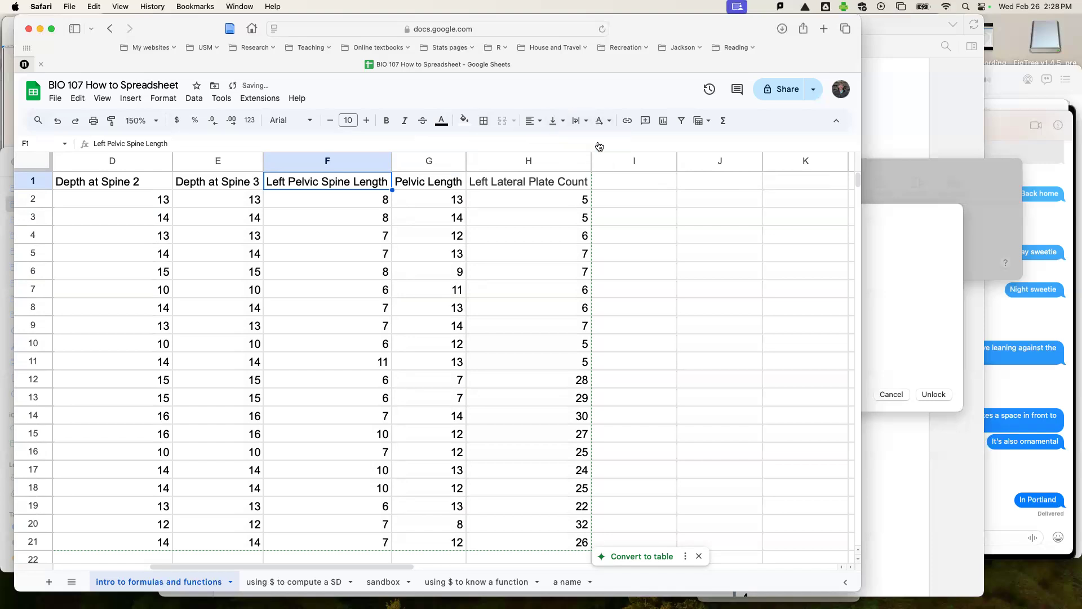
left_click_drag(392, 161, 359, 160)
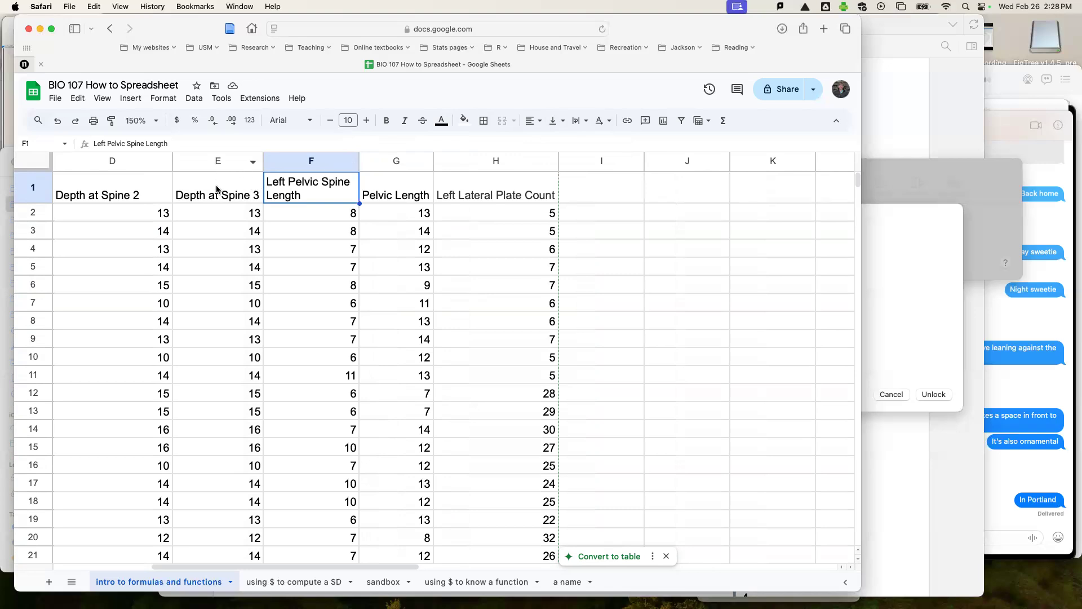
Step: Turn on text wrapping for headers E1:H1 and narrow columns E through H together to one equal width
left_click_drag(218, 190, 459, 196)
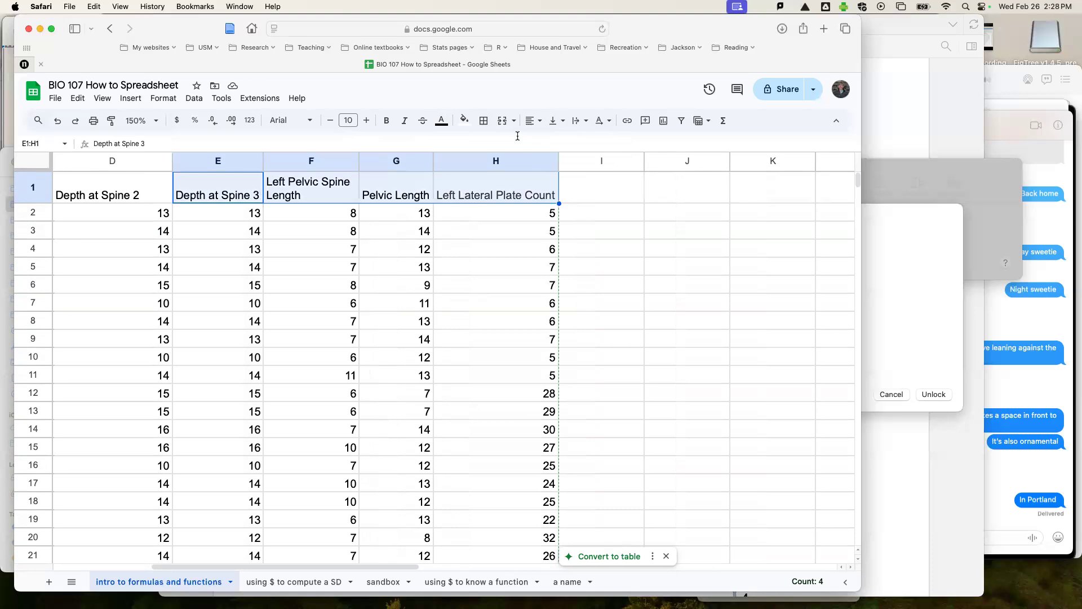
left_click(586, 122)
left_click(598, 142)
left_click_drag(241, 162, 439, 166)
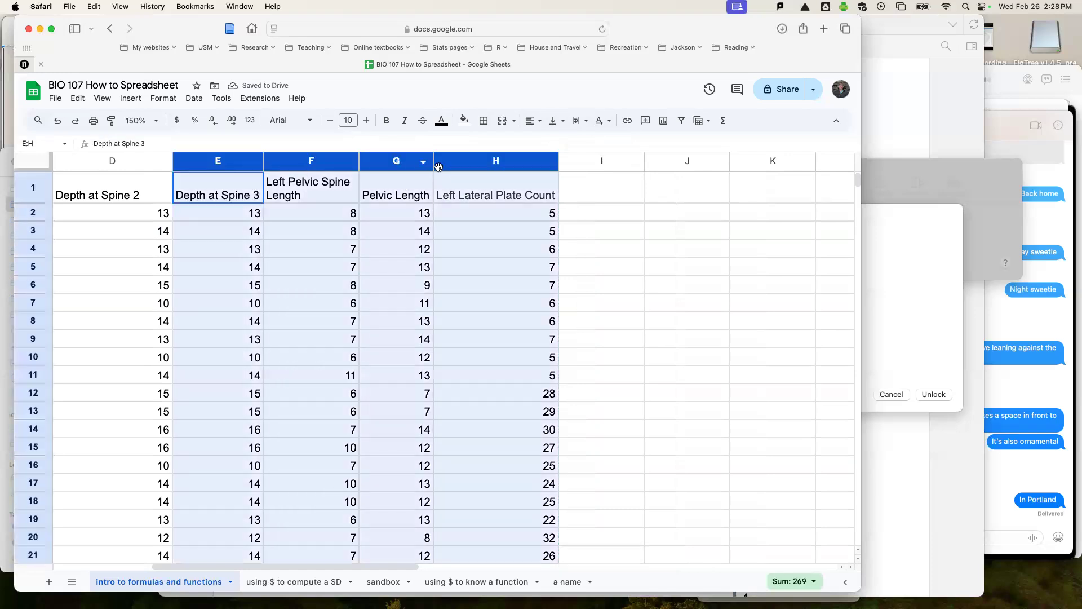
left_click_drag(558, 161, 523, 161)
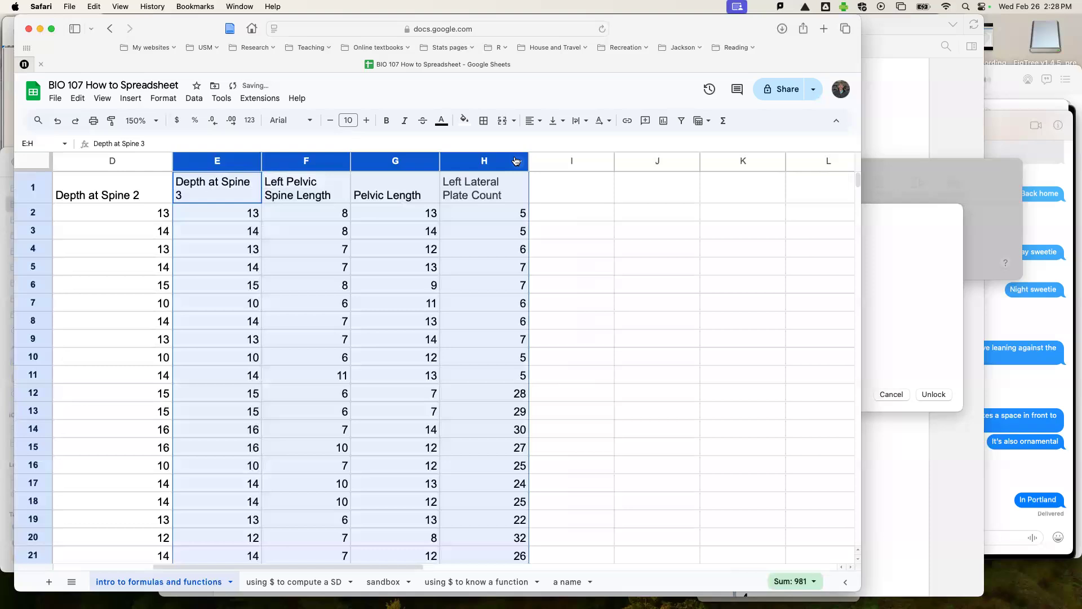
left_click(362, 213)
Step: Center the headers in D1:H1 horizontally and narrow column C to fit its Standard Length header
left_click(125, 186)
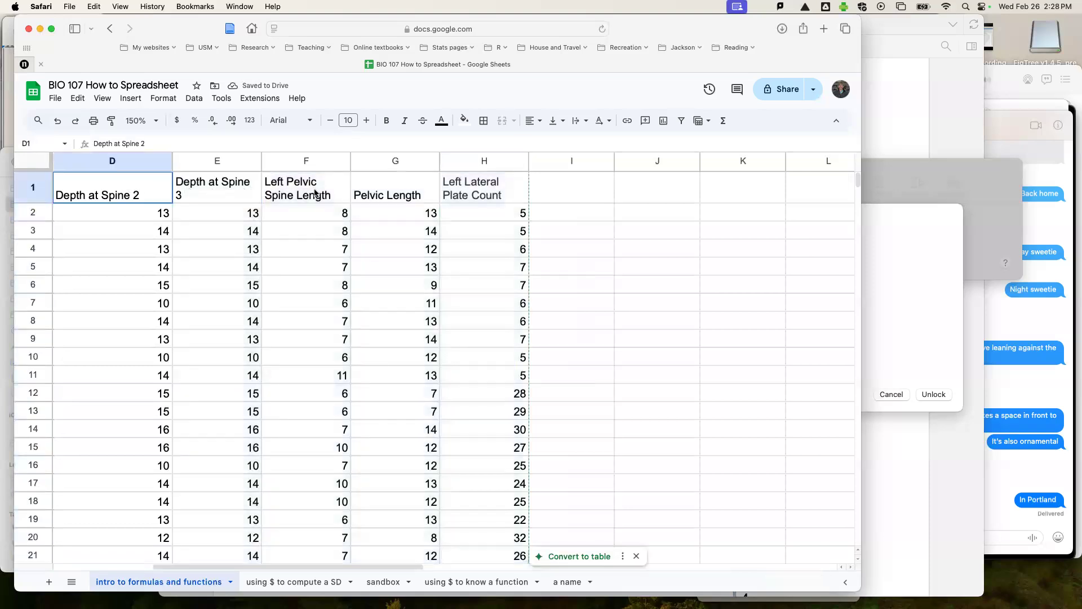
left_click(473, 191, "shift")
left_click(539, 122)
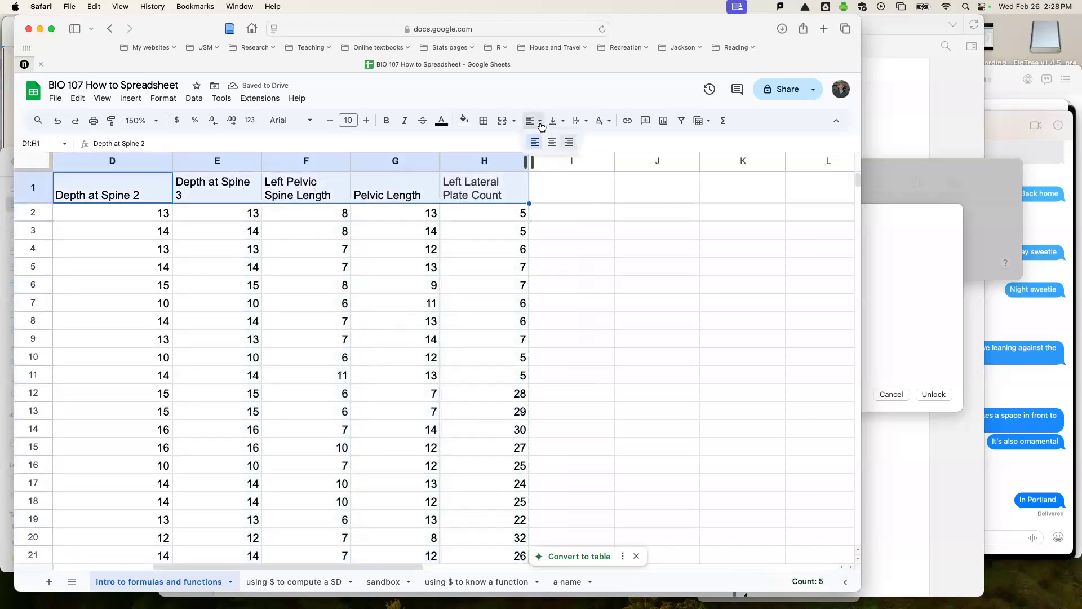
left_click(551, 142)
left_click(619, 233)
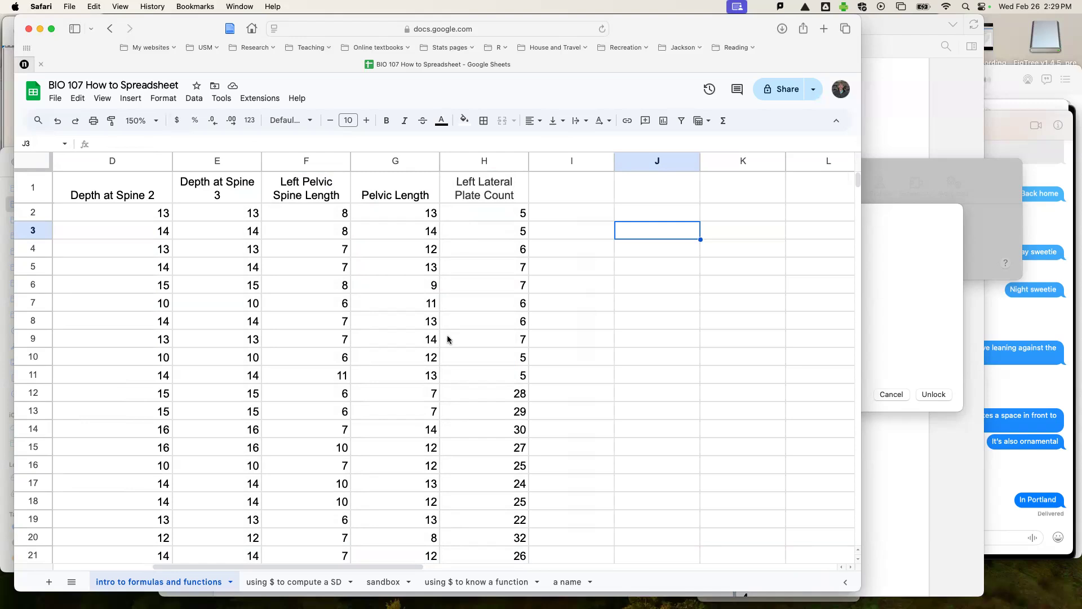
scroll(353, 359, "left", 5)
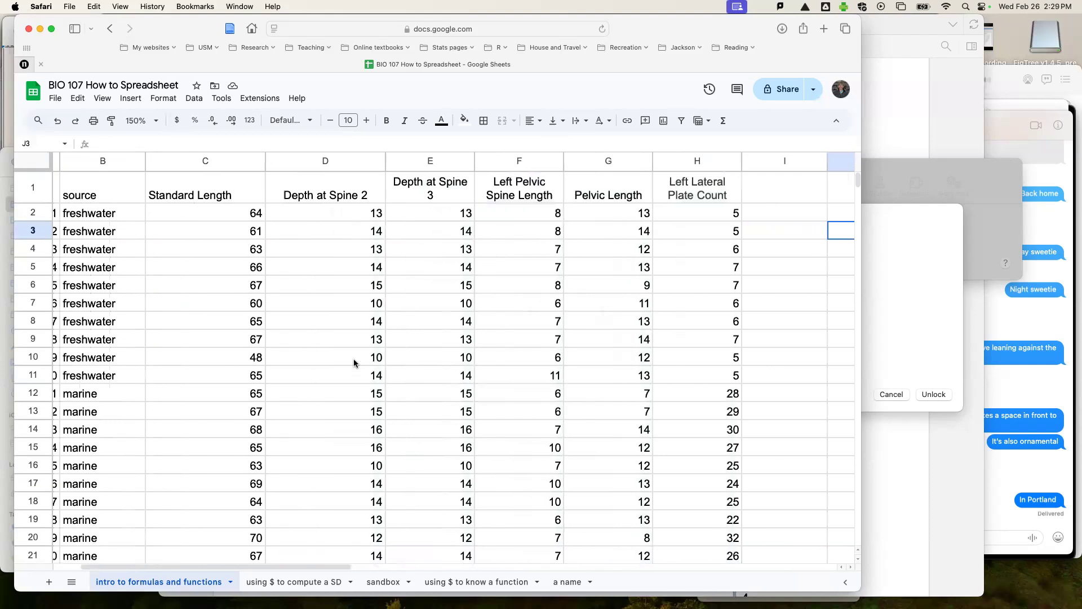
left_click_drag(328, 161, 297, 161)
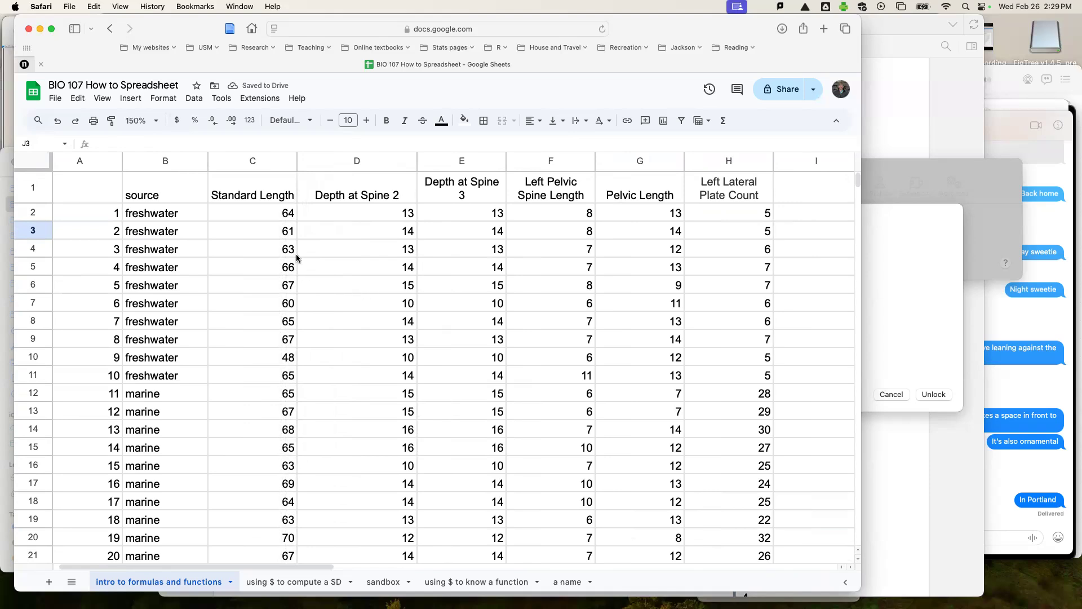
Step: Append the unit (MM) to the Depth at Spine 2 header in D1
left_click(382, 194)
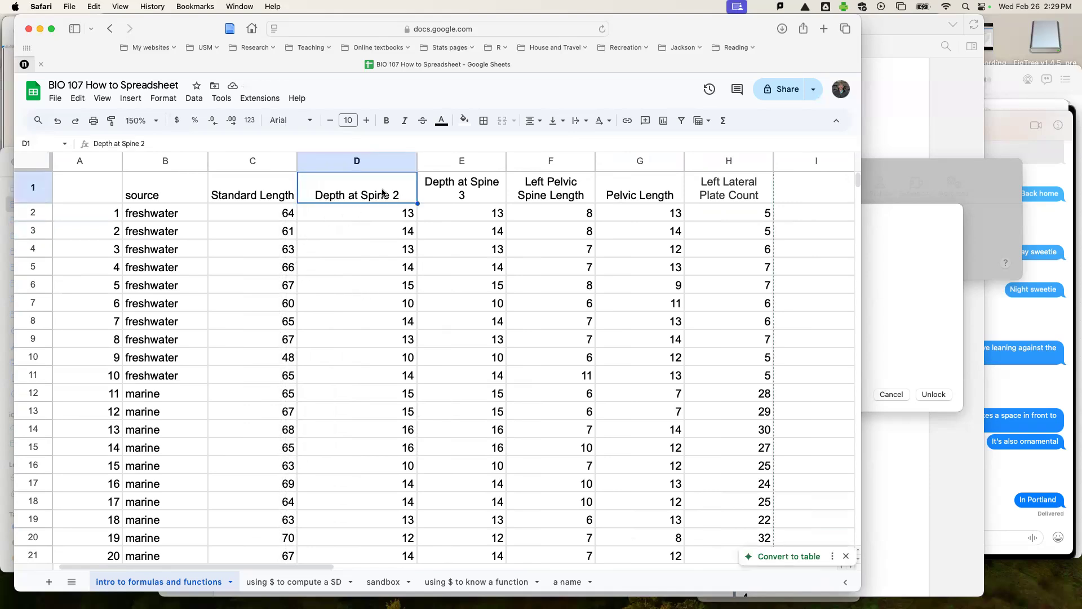
left_click(246, 145)
type("9MM")
key("BackSpace")
key("BackSpace")
key("BackSpace")
key("Caps_Lock")
type("(MM)")
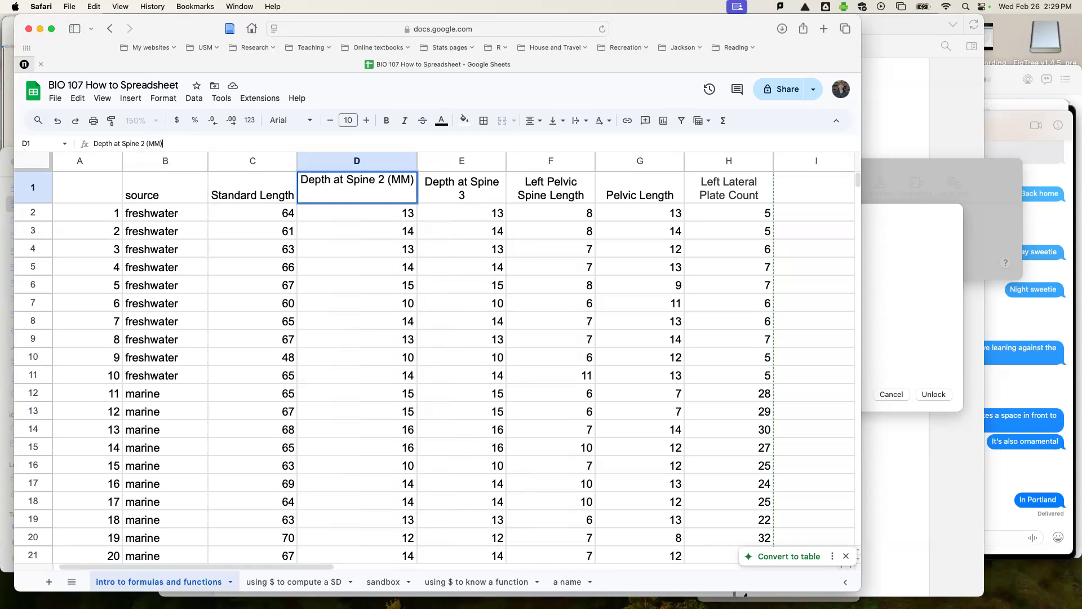
key("Return")
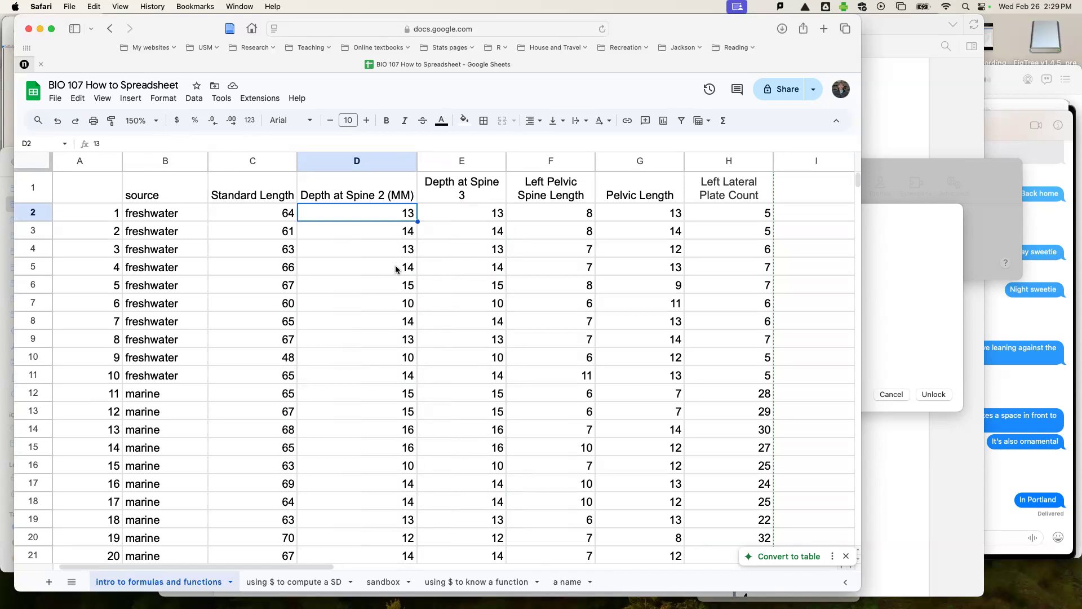
Step: Change the first Depth at Spine 2 value in D2 to 13.98374853
left_click(396, 229)
left_click(394, 213)
double_click(401, 213)
type(".98")
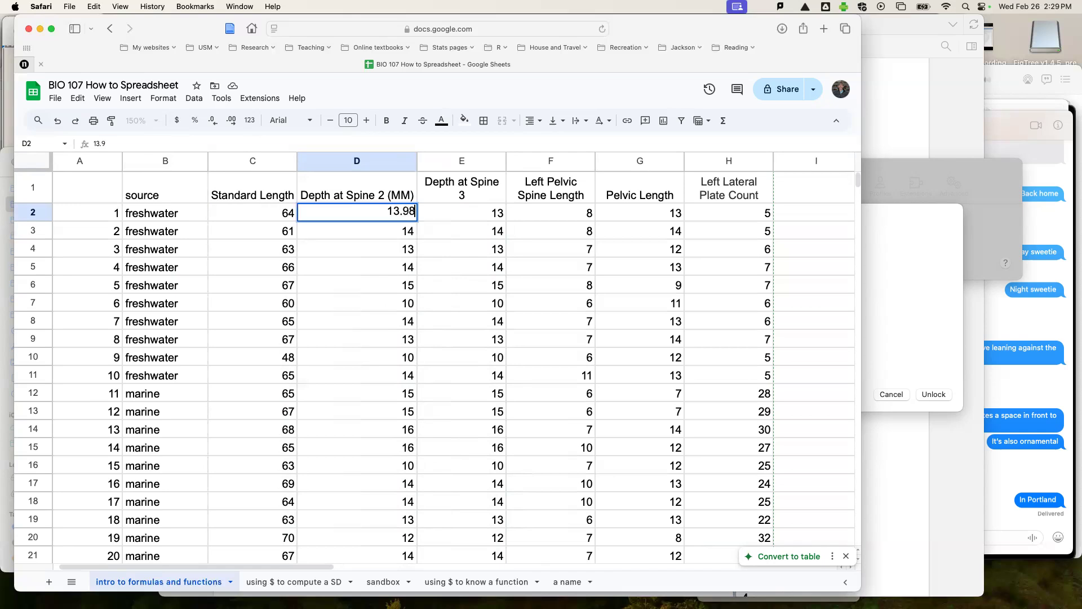
type("374853")
key("Return")
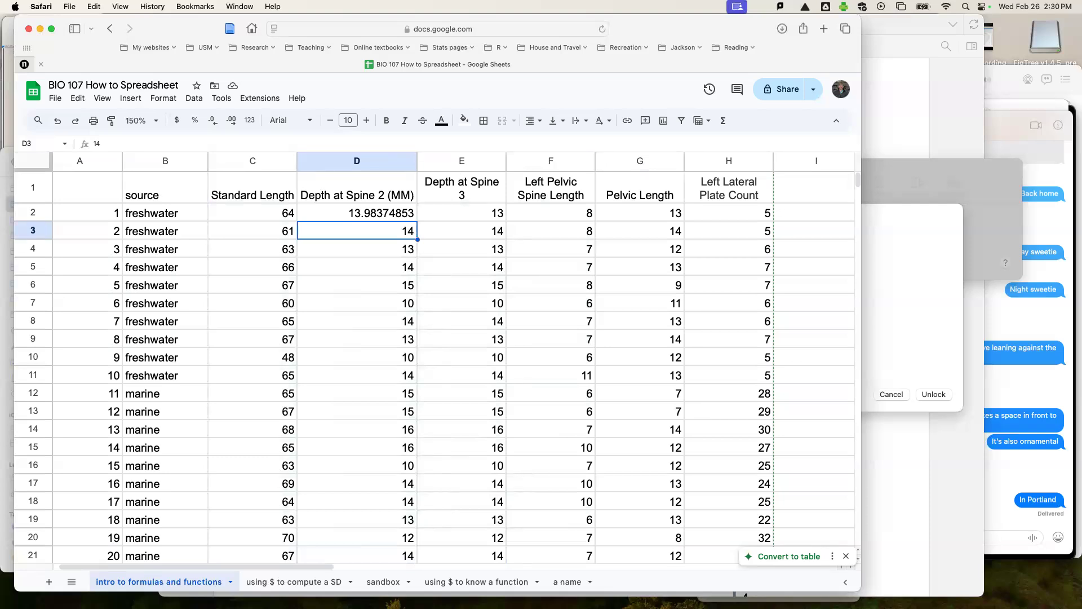
Step: Format all of column D to display two decimal places
left_click(378, 161)
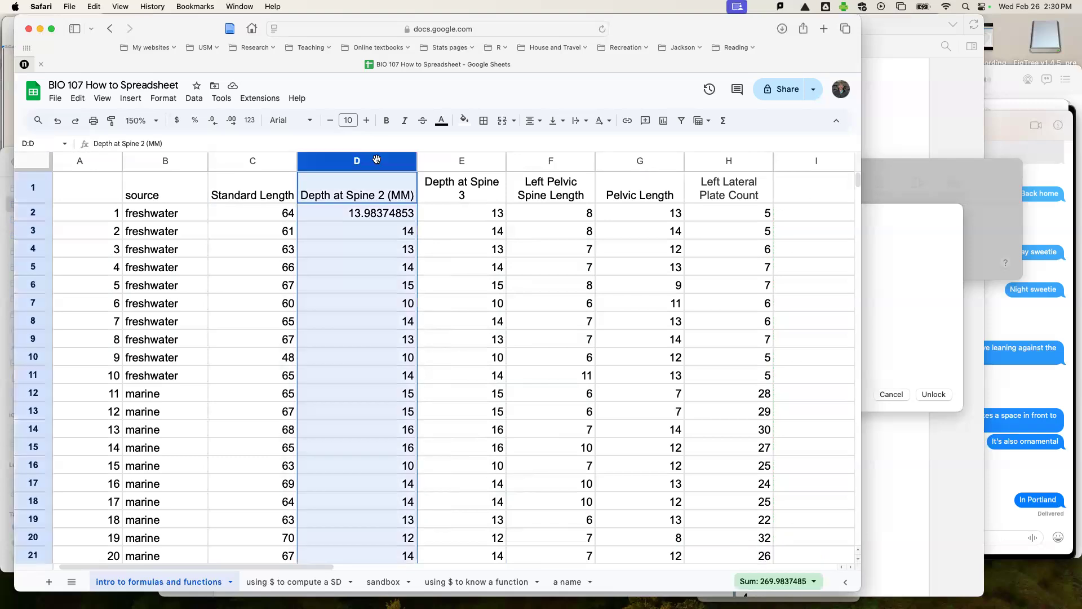
left_click(215, 124)
left_click(215, 123)
left_click(215, 124)
left_click(215, 123)
left_click(215, 123)
left_click(214, 124)
left_click(214, 124)
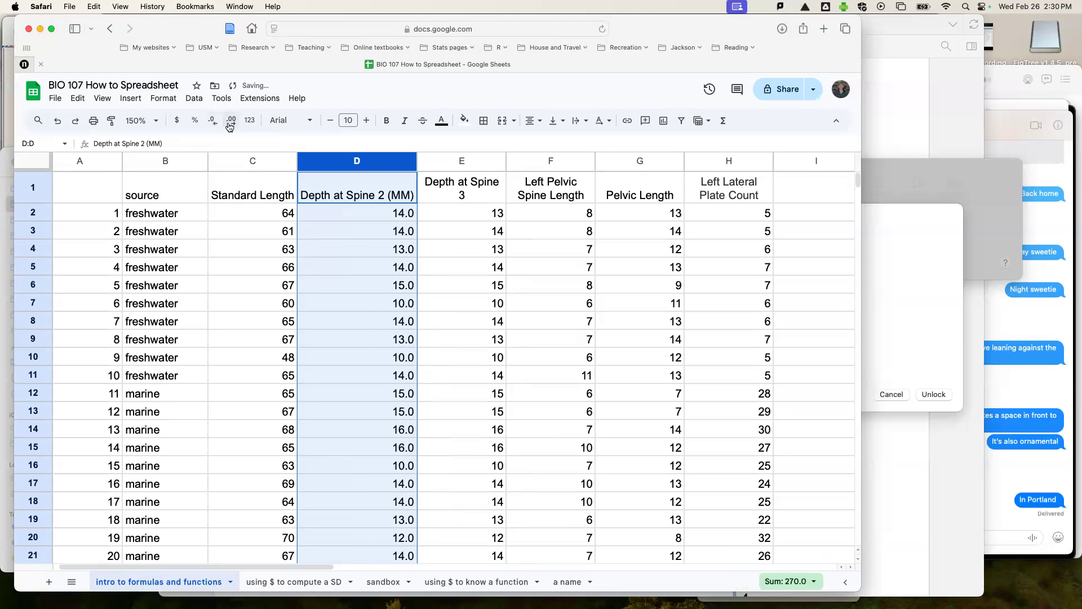
left_click(230, 123)
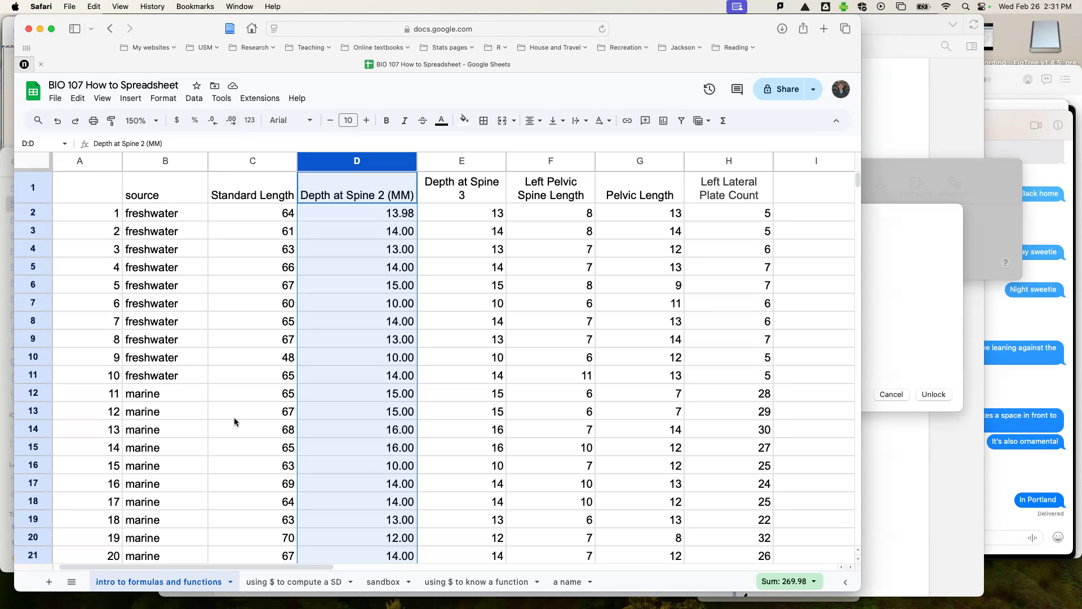
Step: Delete the id numbers in A2:A21, keeping the id header
scroll(234, 422, "left", 1)
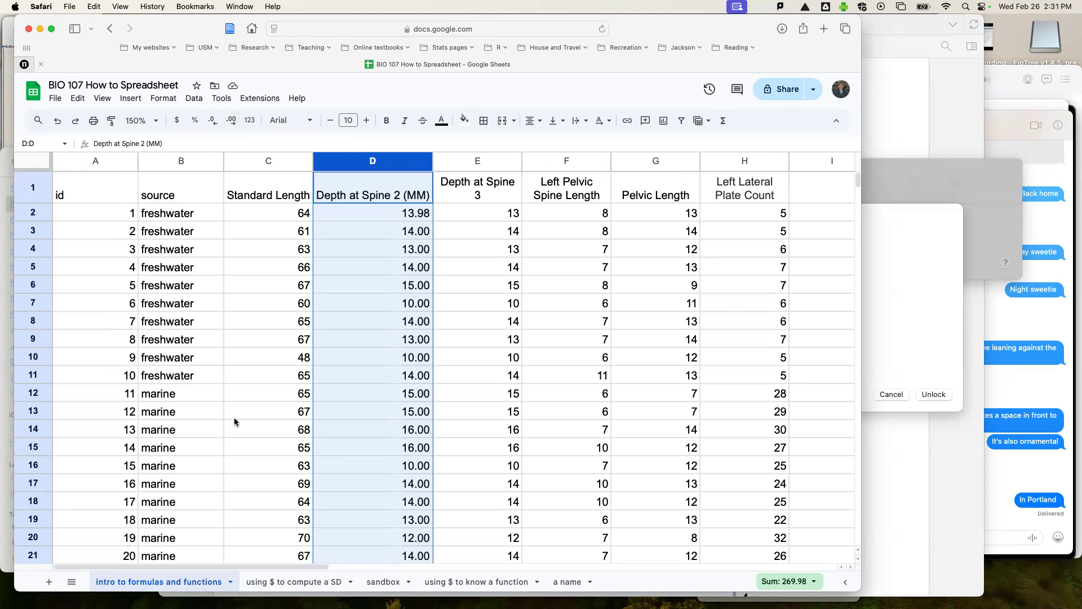
left_click(95, 188)
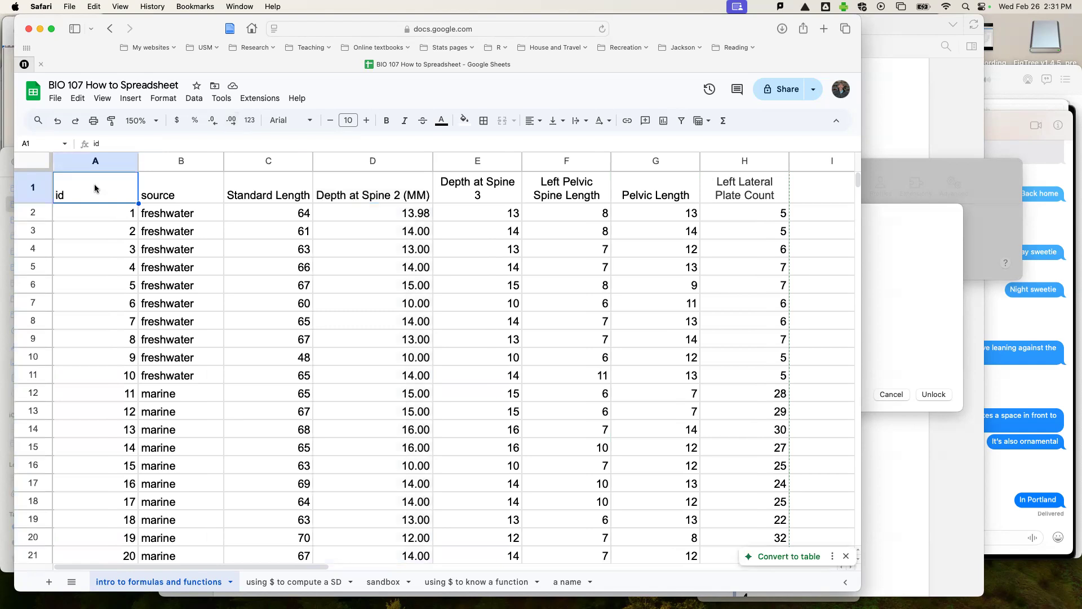
left_click_drag(115, 212, 110, 231)
left_click_drag(100, 291, 125, 289)
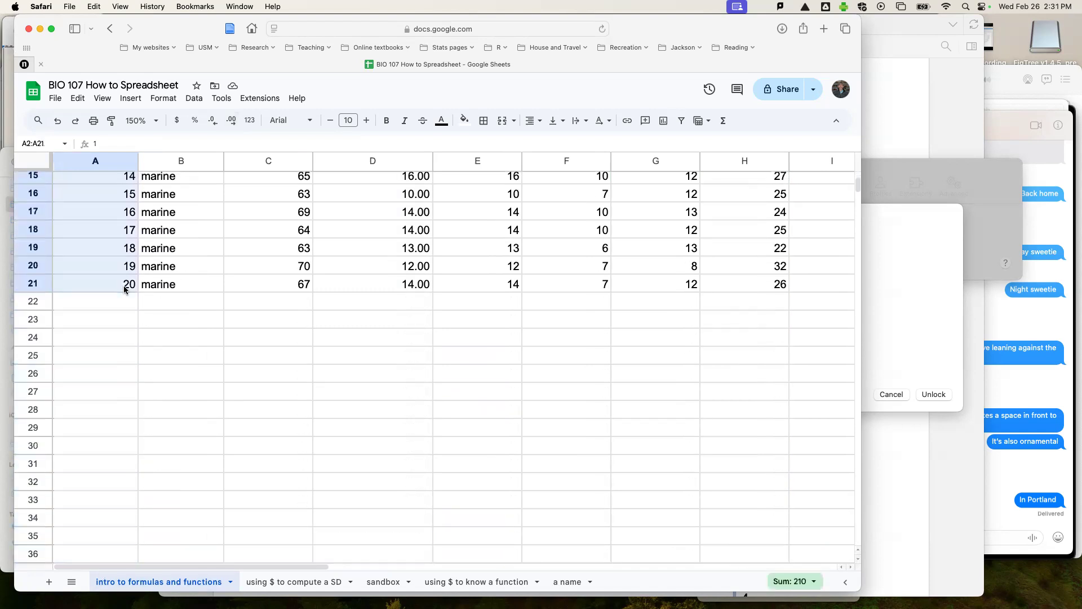
key("Delete")
scroll(213, 314, "up", 10)
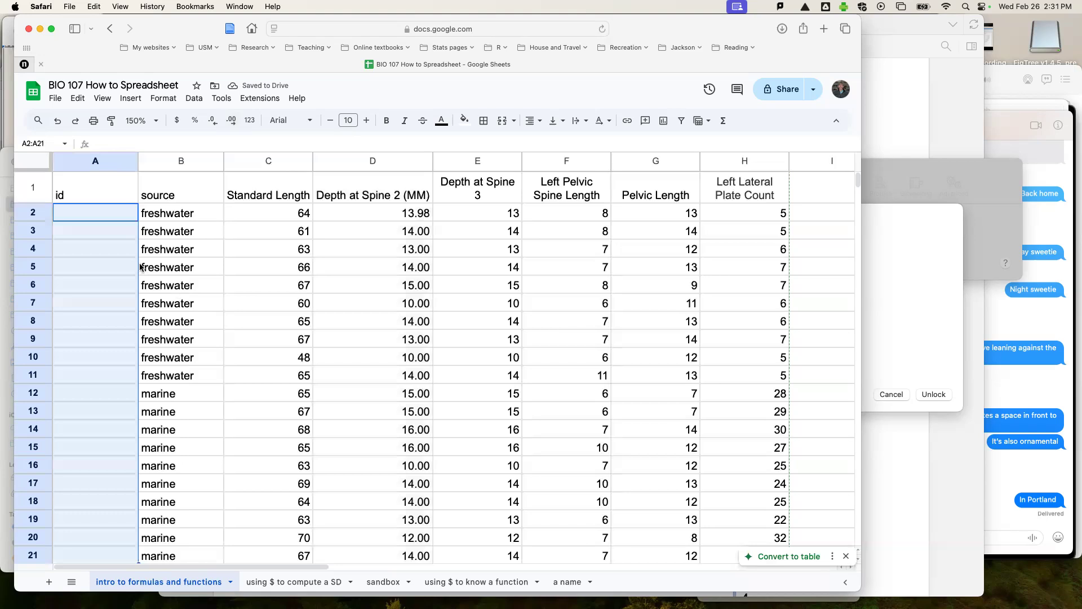
Step: Enter 1 as the first id in A2
left_click(117, 218)
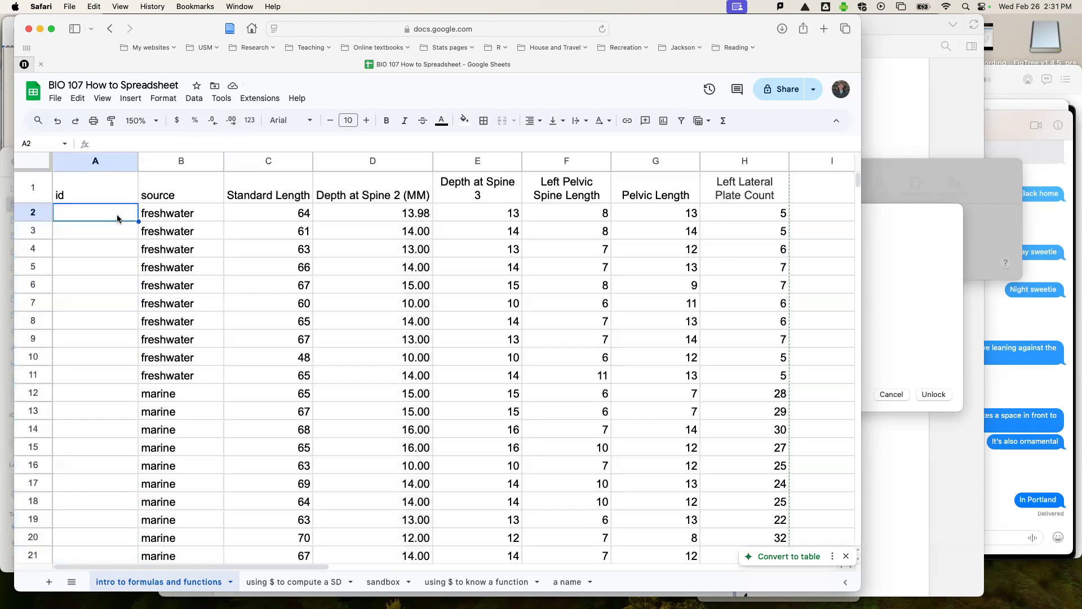
type("1")
key("Return")
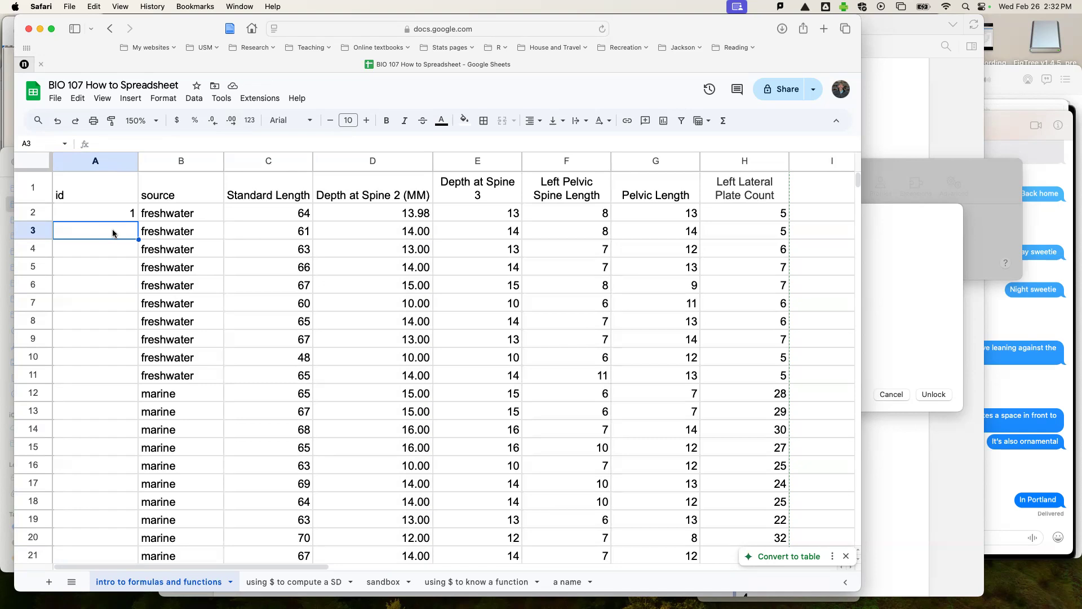
Step: Enter the formula =1 + 1 in A3 as the second id
type("=")
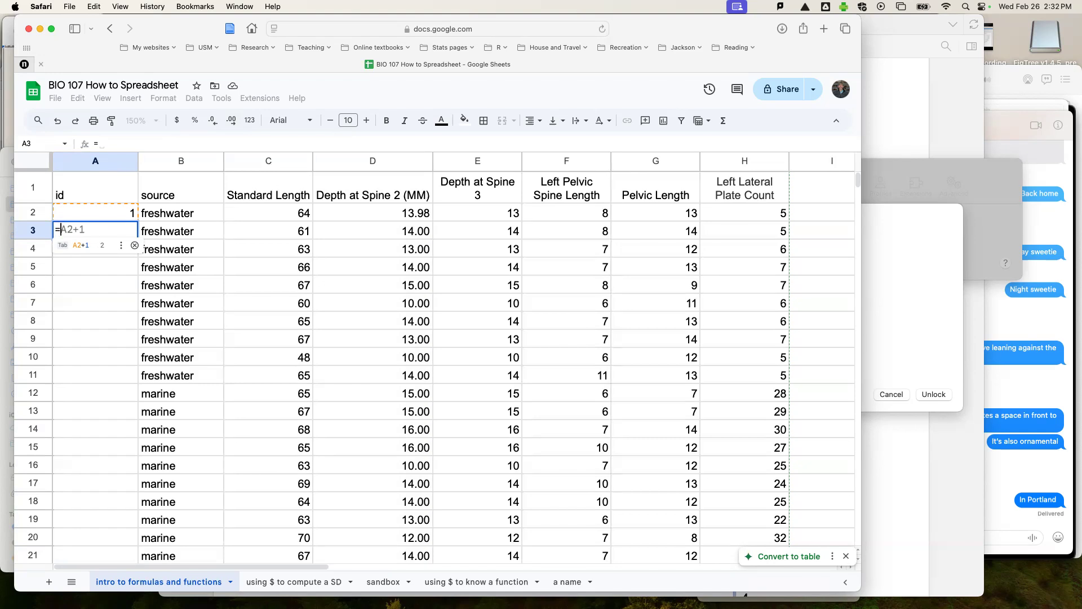
type("1 + 1")
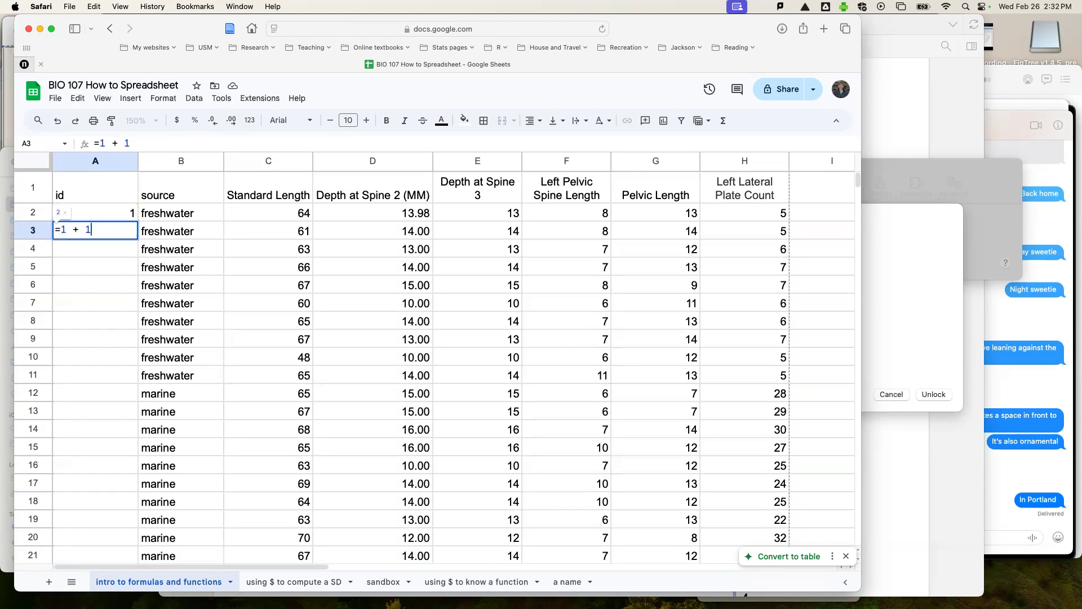
key("Return")
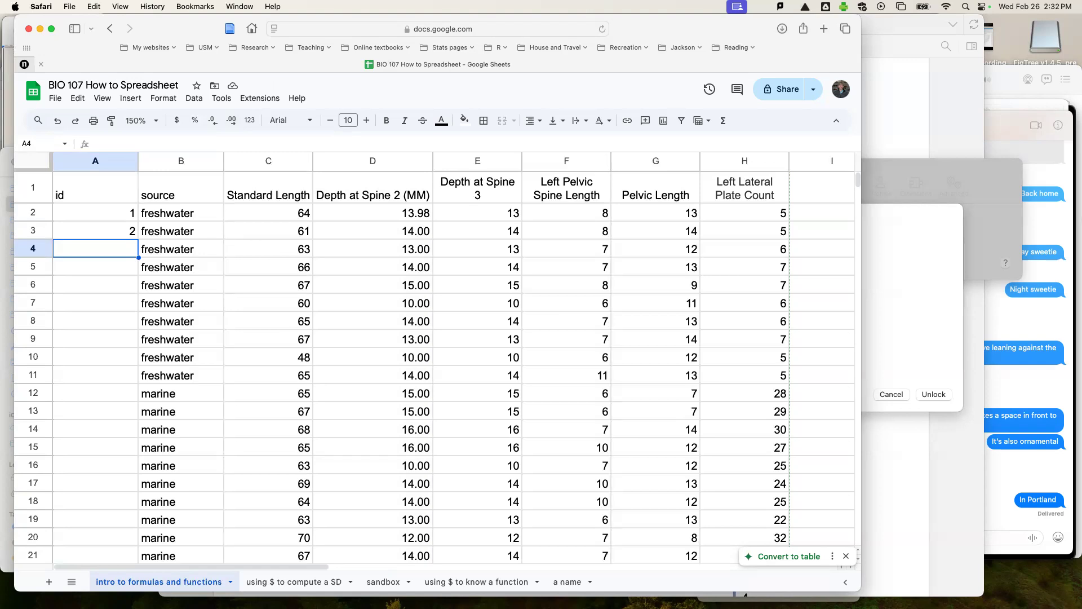
Step: Replace the formula in A3 with =A2 + 1 so it refers to the id above, and check the entry
left_click(118, 236)
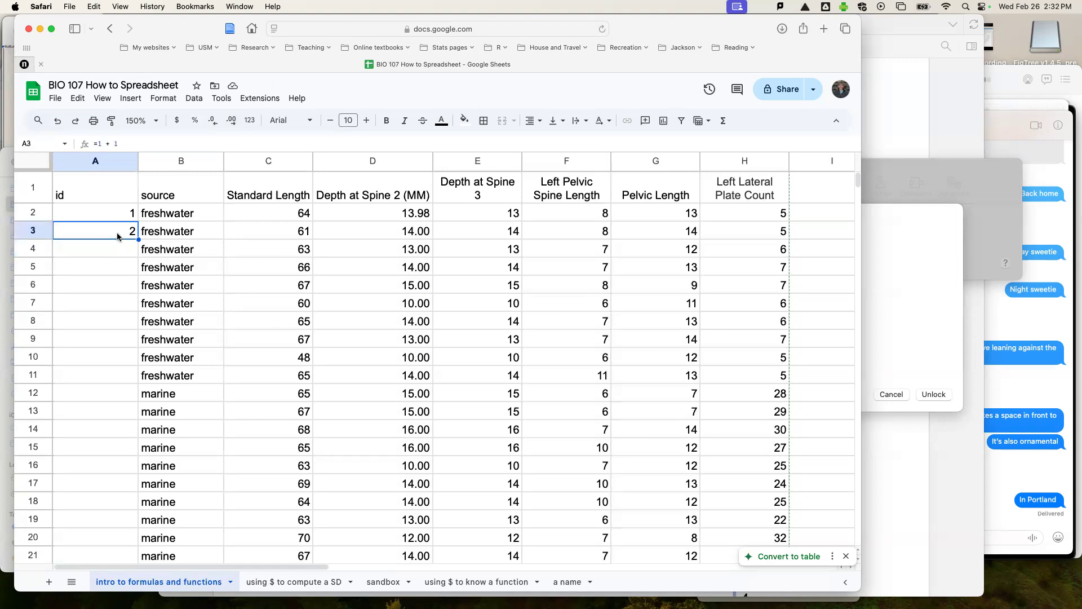
type("=")
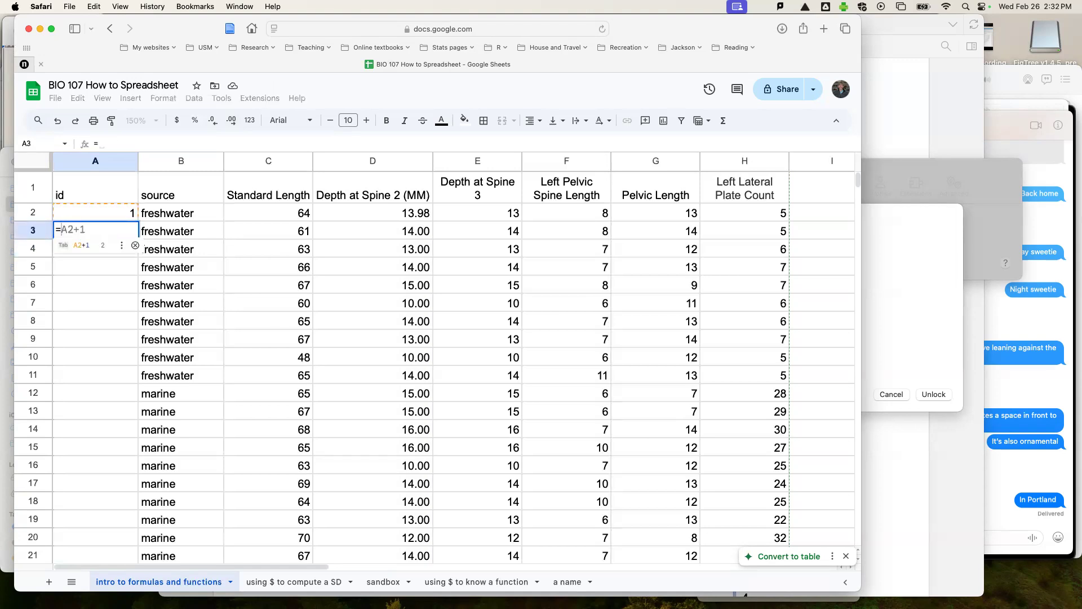
left_click(121, 214)
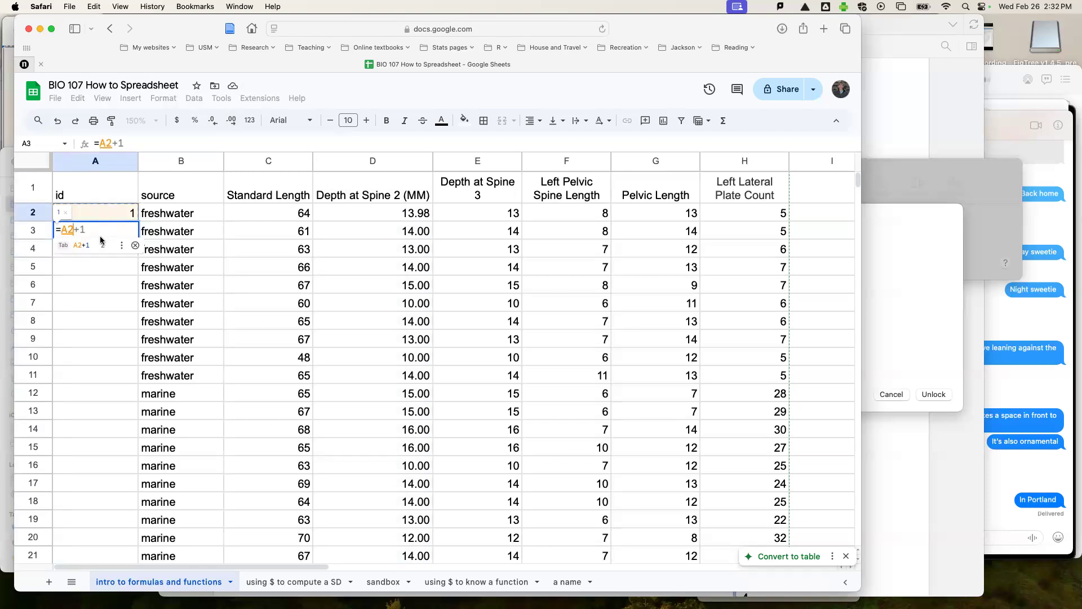
left_click(141, 142)
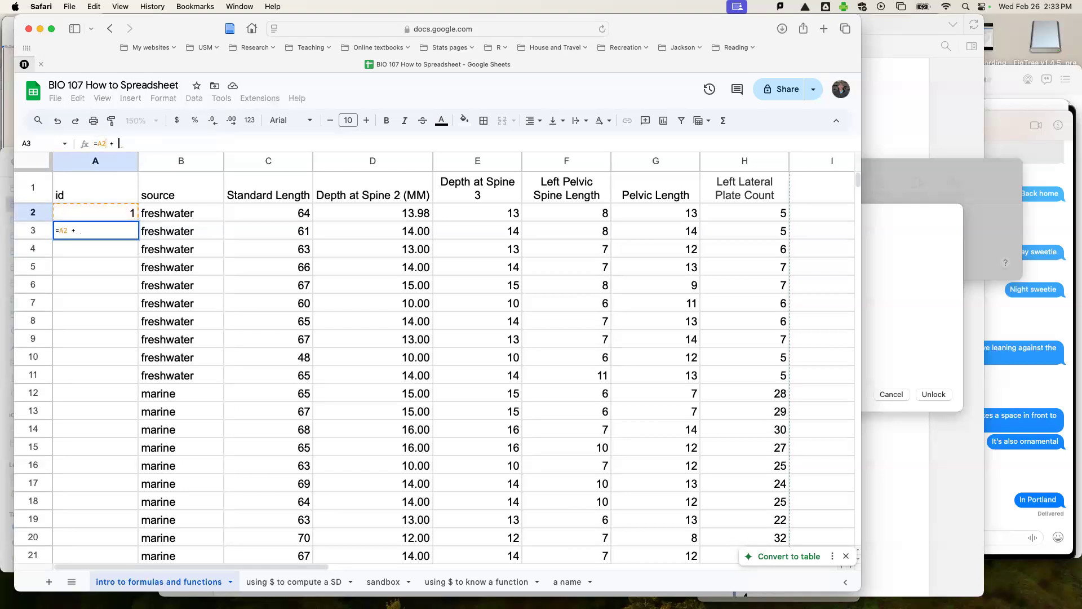
key("Return")
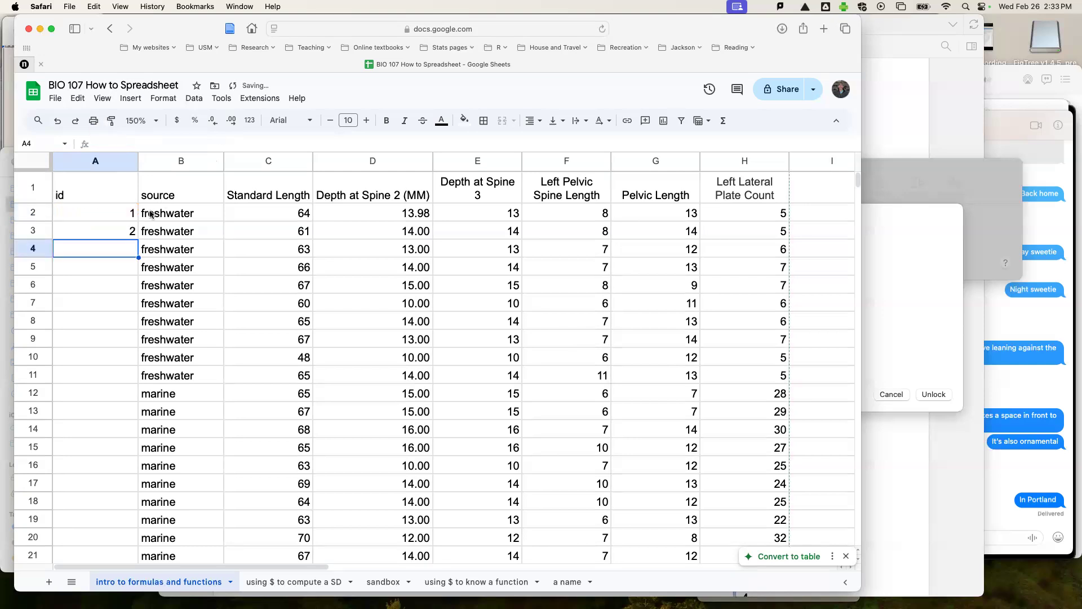
left_click(112, 230)
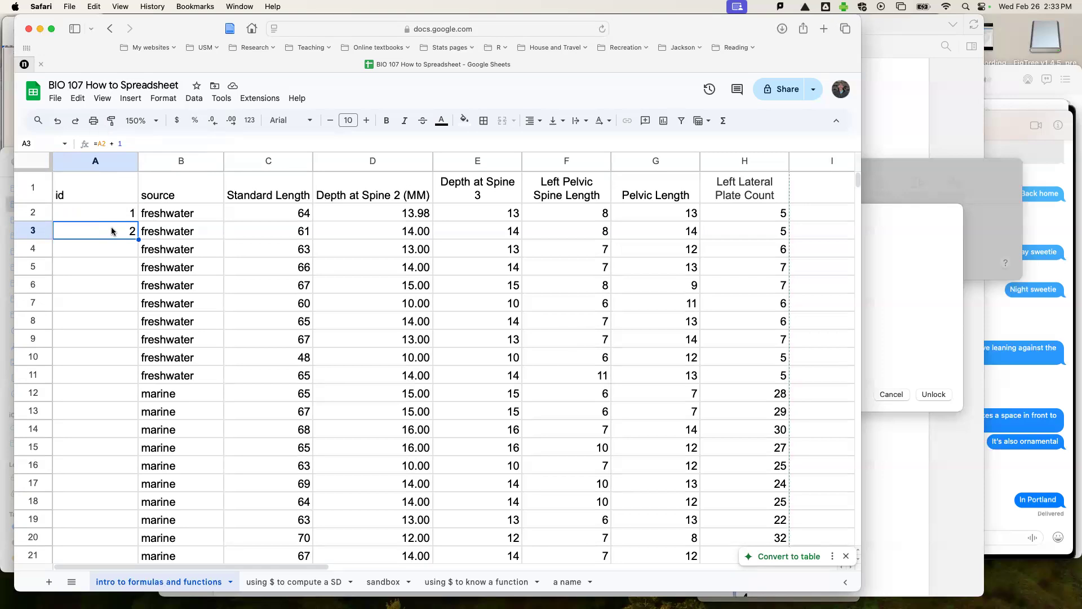
Step: Enter the formula =A3 + 1 in A4 by hand and clear that cell again
left_click(113, 250)
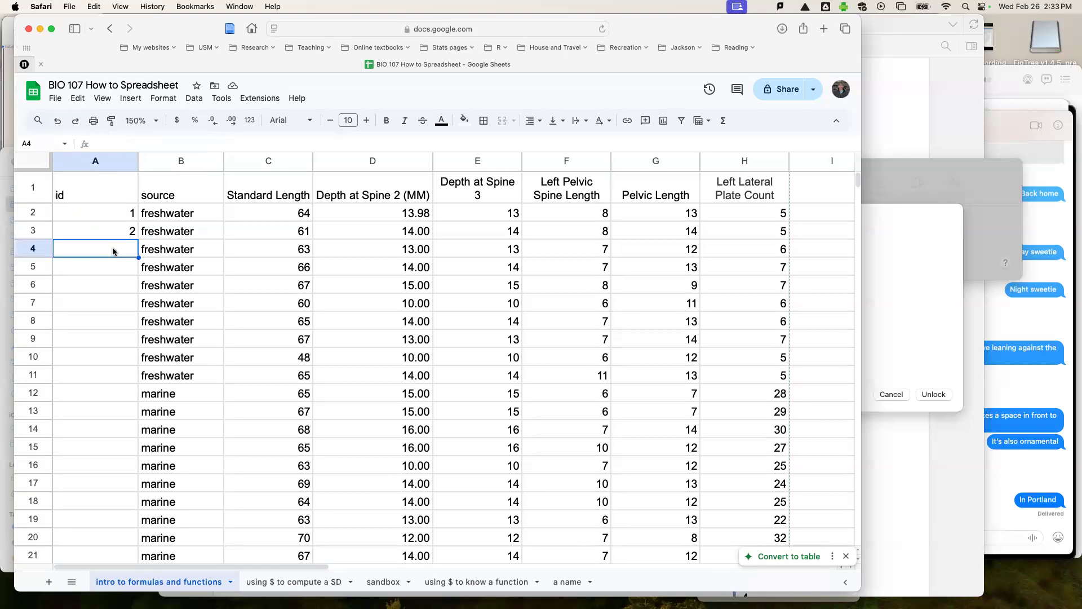
type("=")
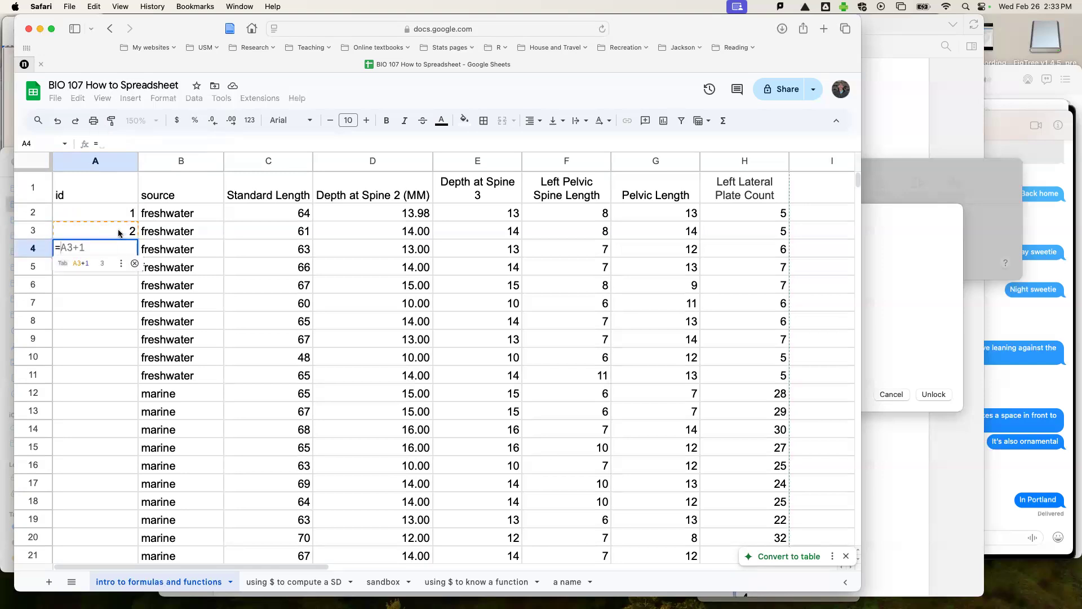
type("A3+1 +")
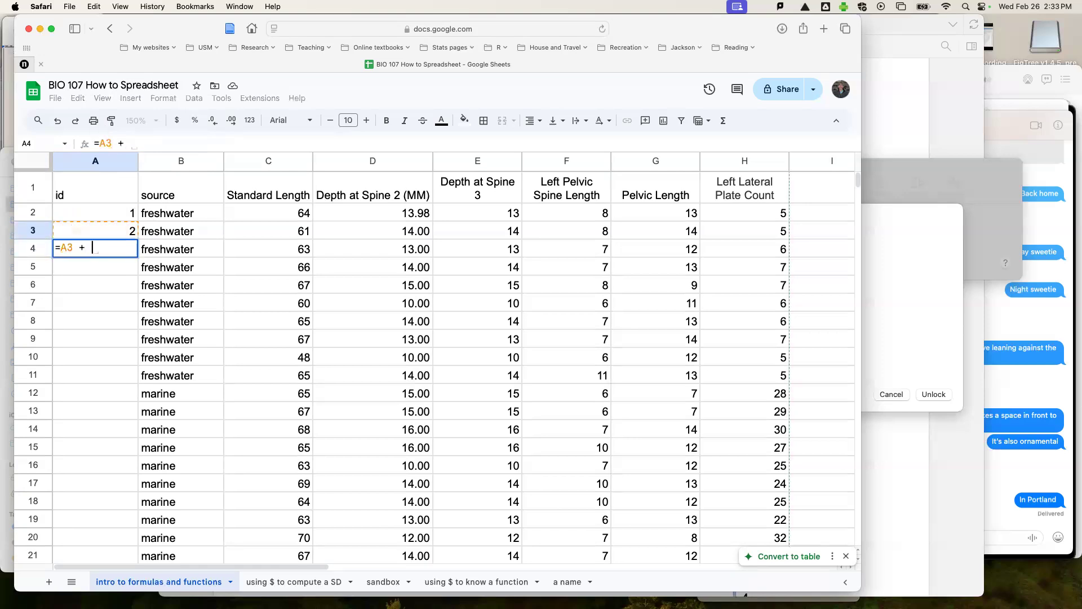
type(" 1")
key("Return")
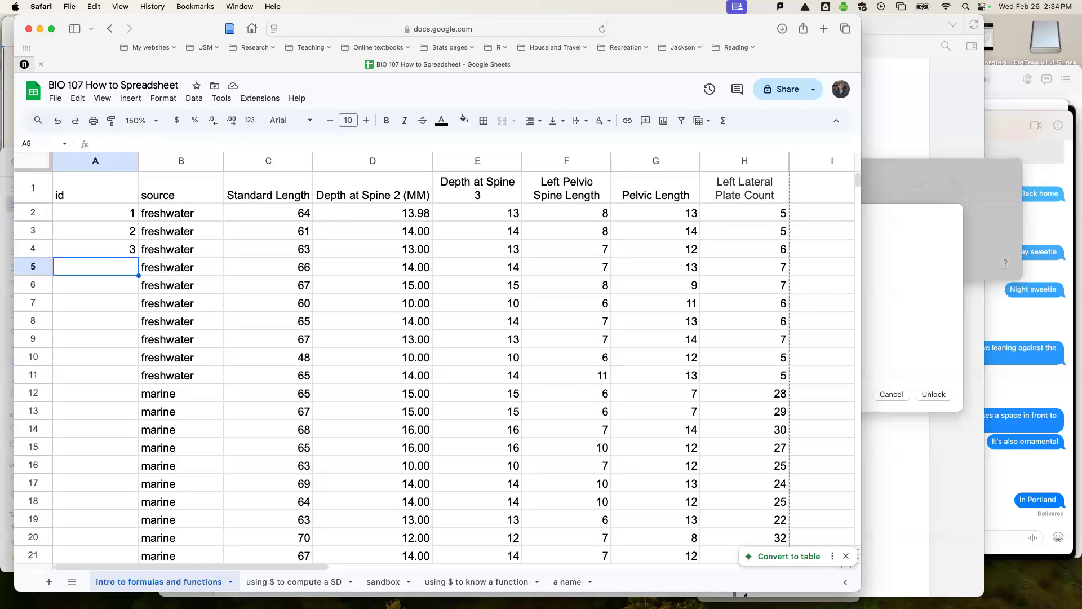
left_click(91, 249)
key("BackSpace")
Step: Fill the A3 formula down the id column through A7
left_click(103, 230)
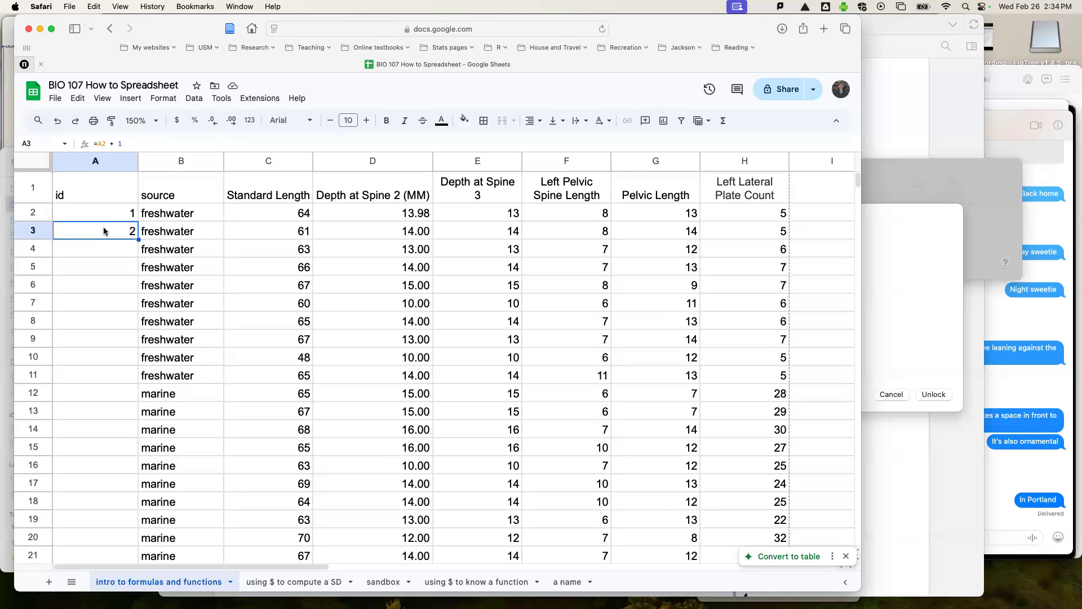
left_click(139, 244)
left_click(112, 233)
left_click_drag(138, 239, 135, 366)
left_click_drag(128, 306, 132, 307)
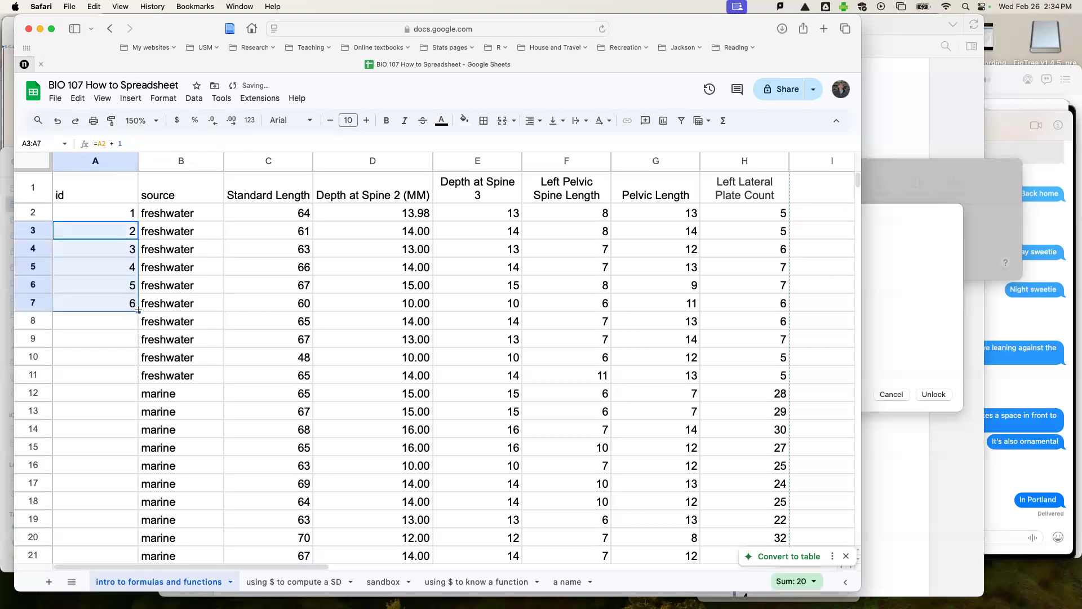
scroll(118, 406, "down", 5)
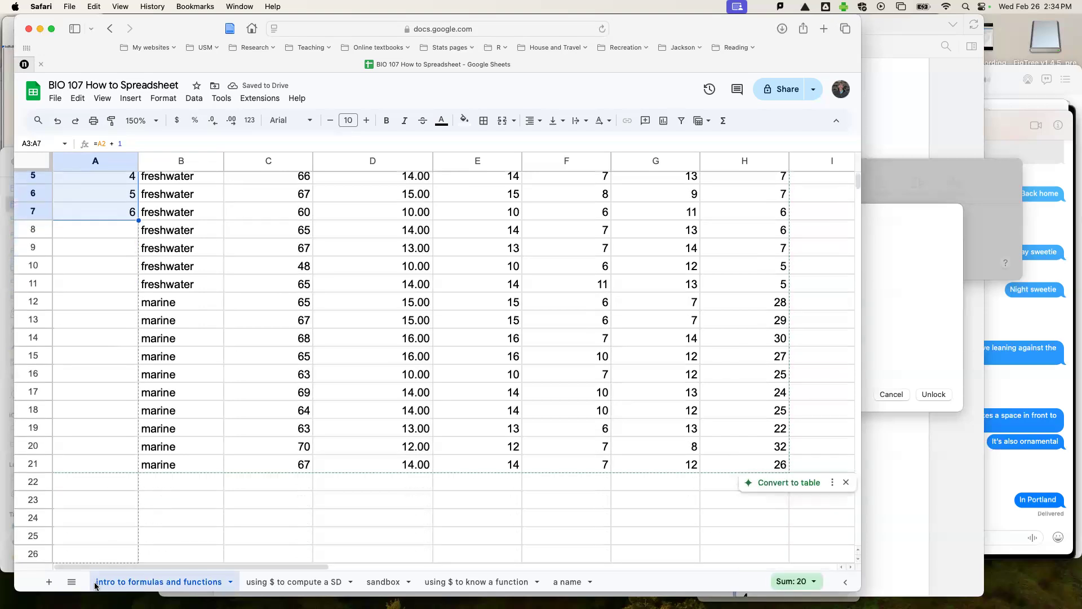
Step: Extend the id formula fill through A21 and check the cell references in the filled cells A3 to A5
left_click_drag(116, 397, 117, 398)
scroll(184, 379, "up", 5)
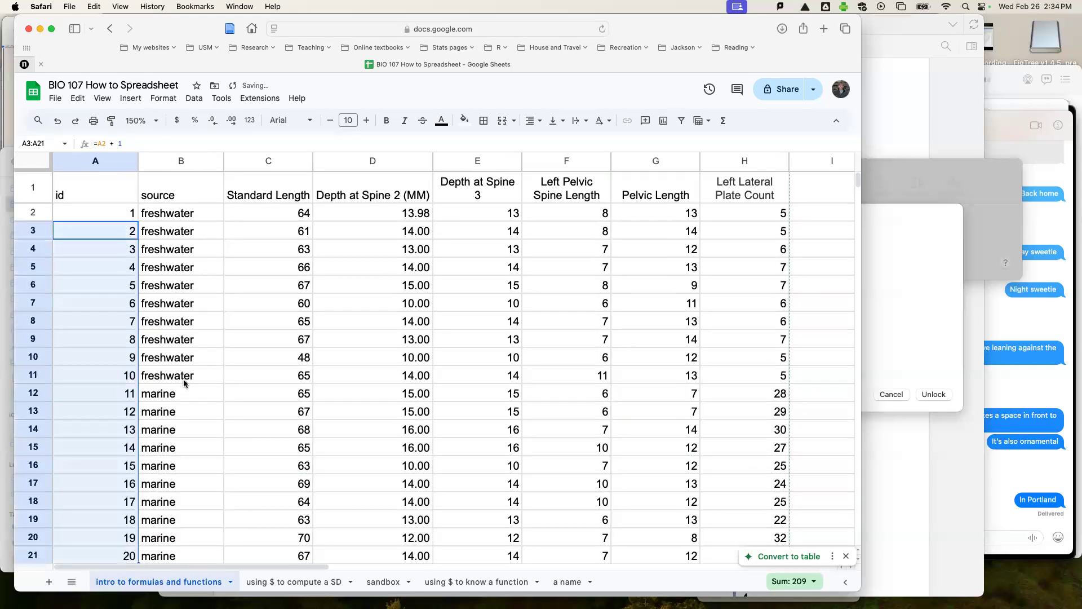
left_click(124, 251)
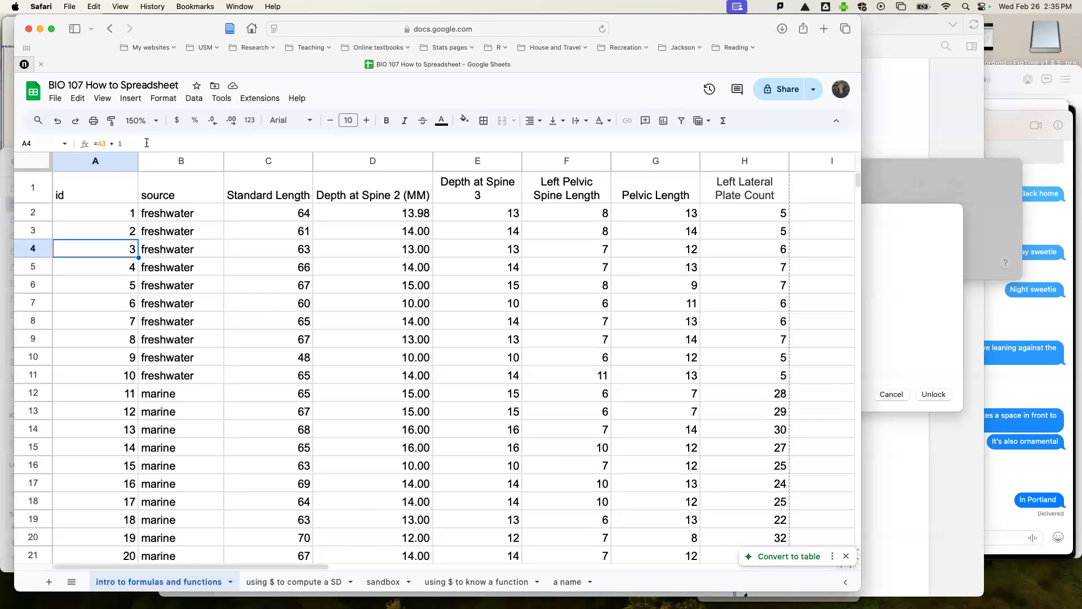
left_click(109, 229)
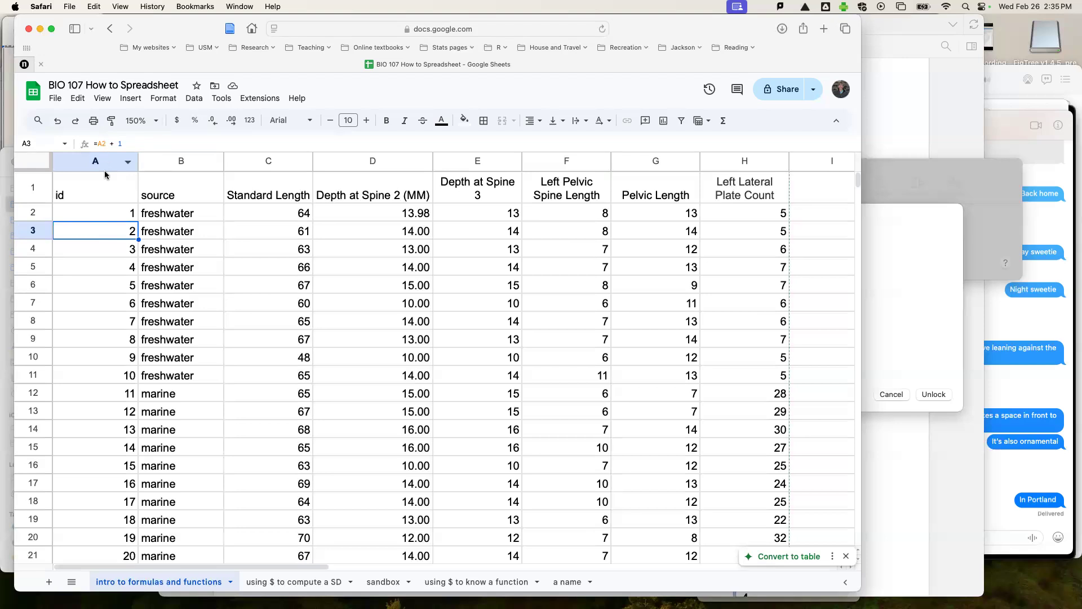
left_click(106, 247)
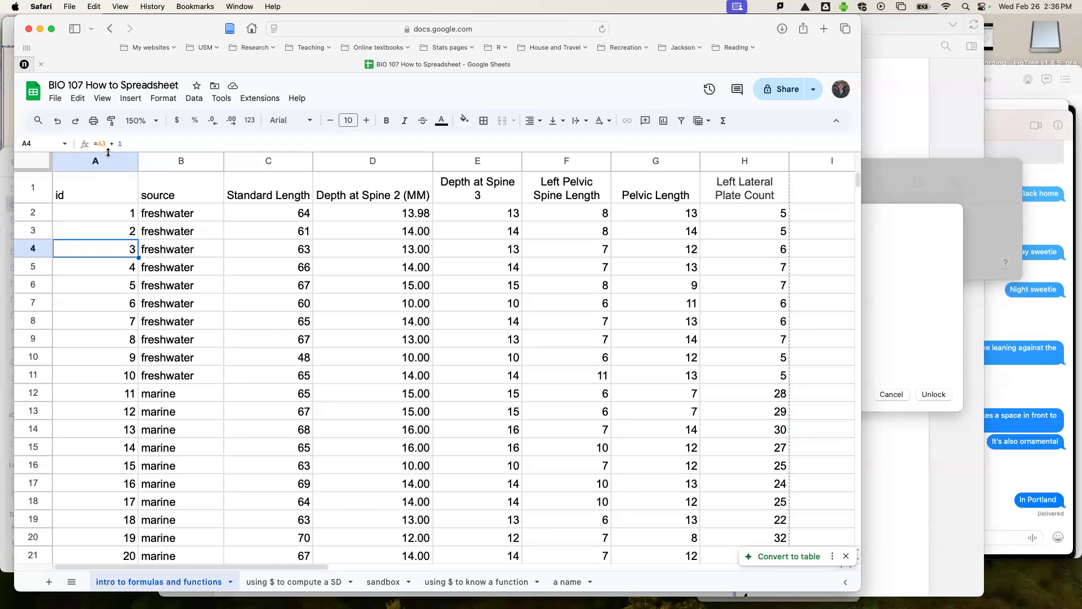
left_click(115, 216)
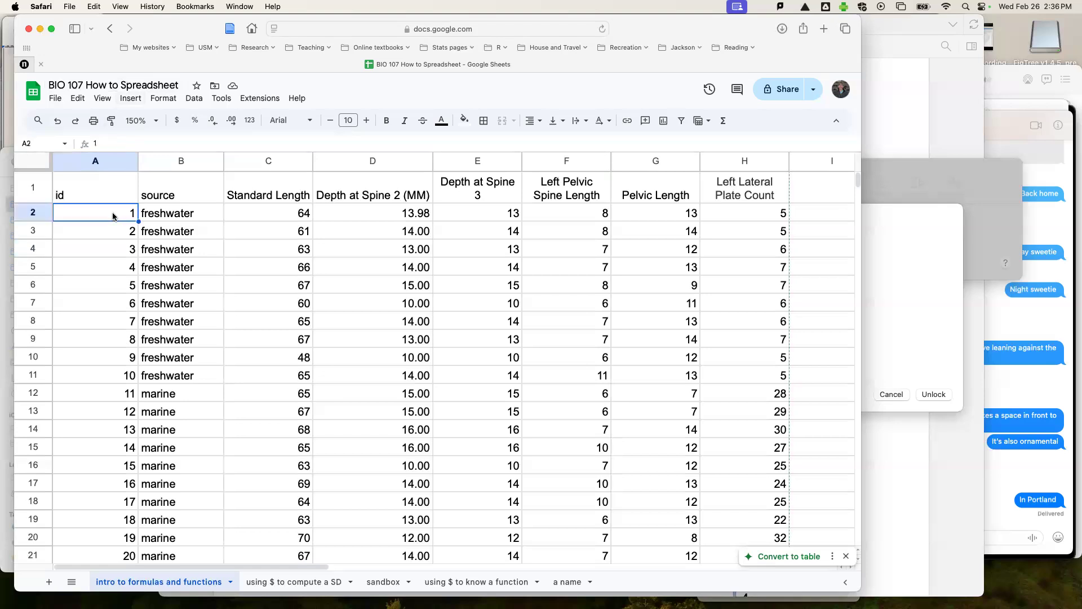
key("Down")
key("Down")
key("Down")
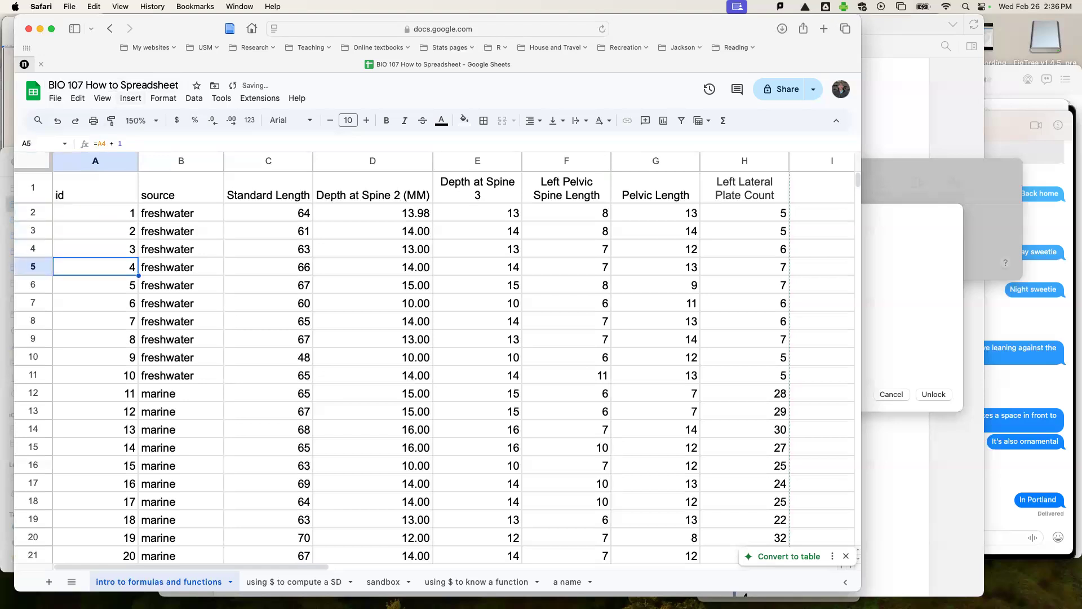
Step: Clear the formula-based ids from A3 through A21, leaving the first id in place
left_click_drag(112, 230, 75, 513)
key("Delete")
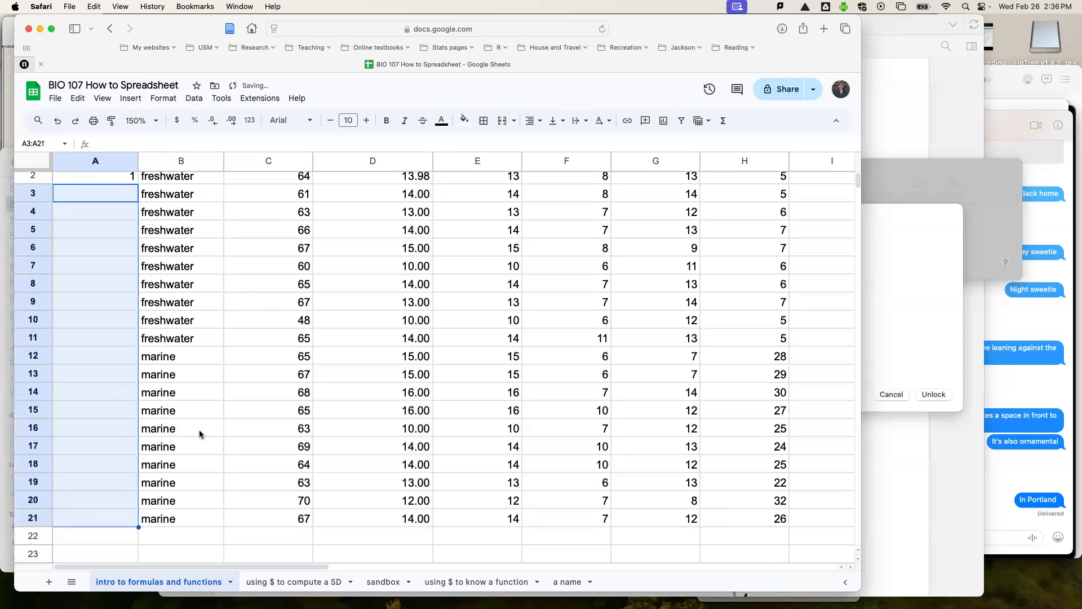
scroll(200, 434, "up", 2)
Step: Enter 2 and 3 in A3 and A4 and fill the number series from A2:A4 down through A21
left_click(113, 234)
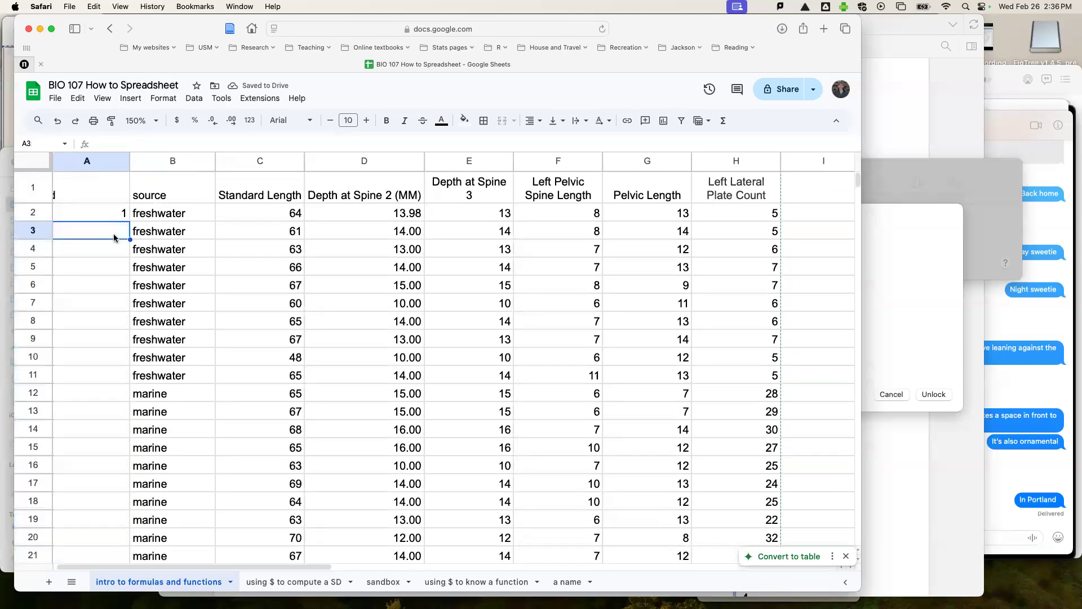
type("2")
key("Return")
type("3")
key("Return")
left_click_drag(120, 214, 121, 248)
left_click_drag(129, 292, 120, 484)
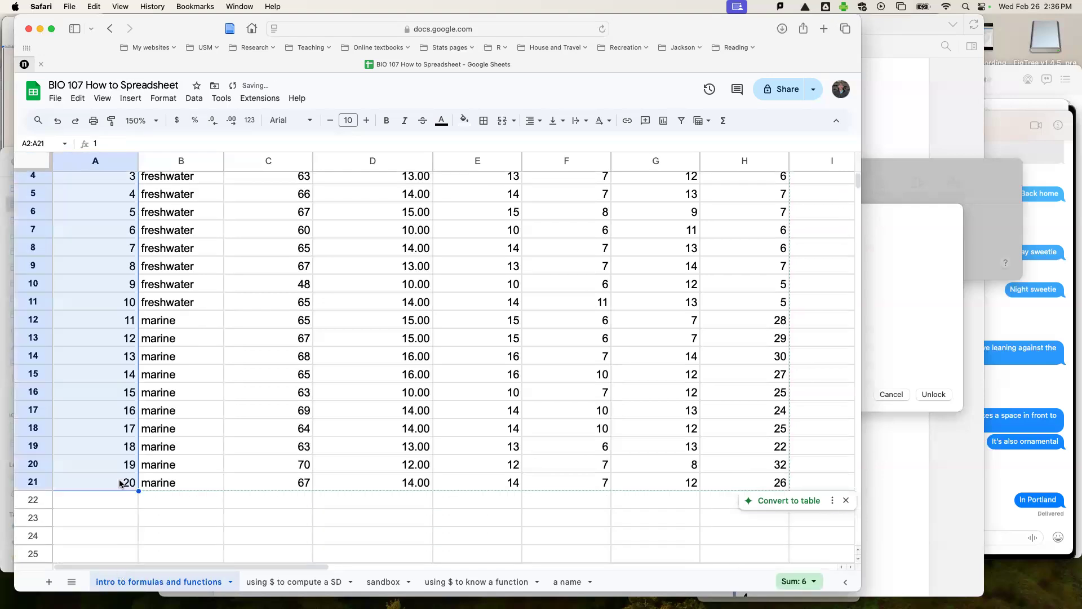
scroll(278, 367, "up", 2)
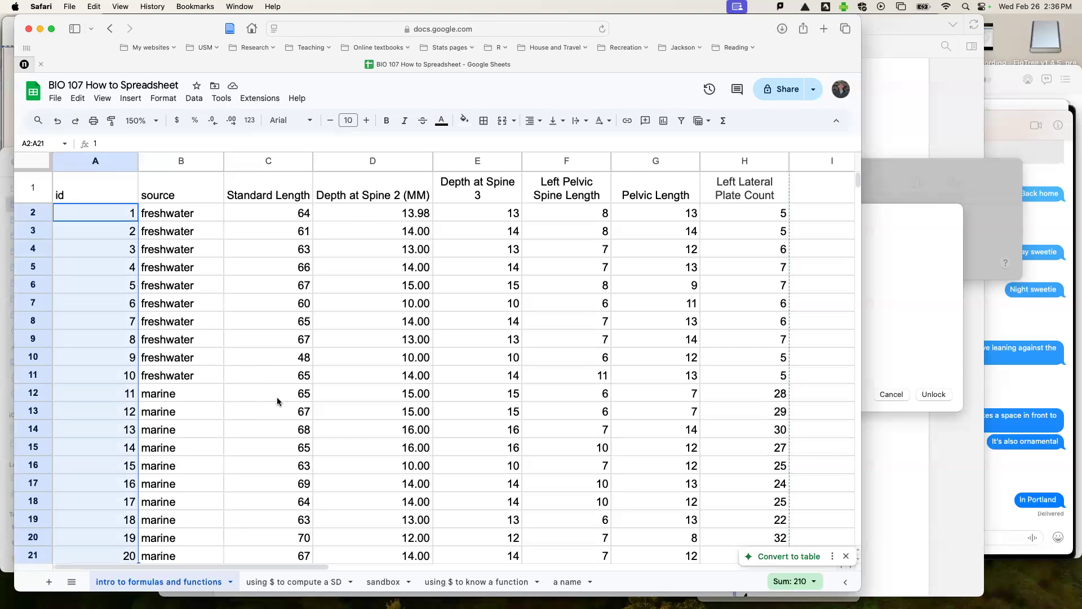
Step: Clear all the numeric ids in the id column, from A2 through A32
left_click(276, 399)
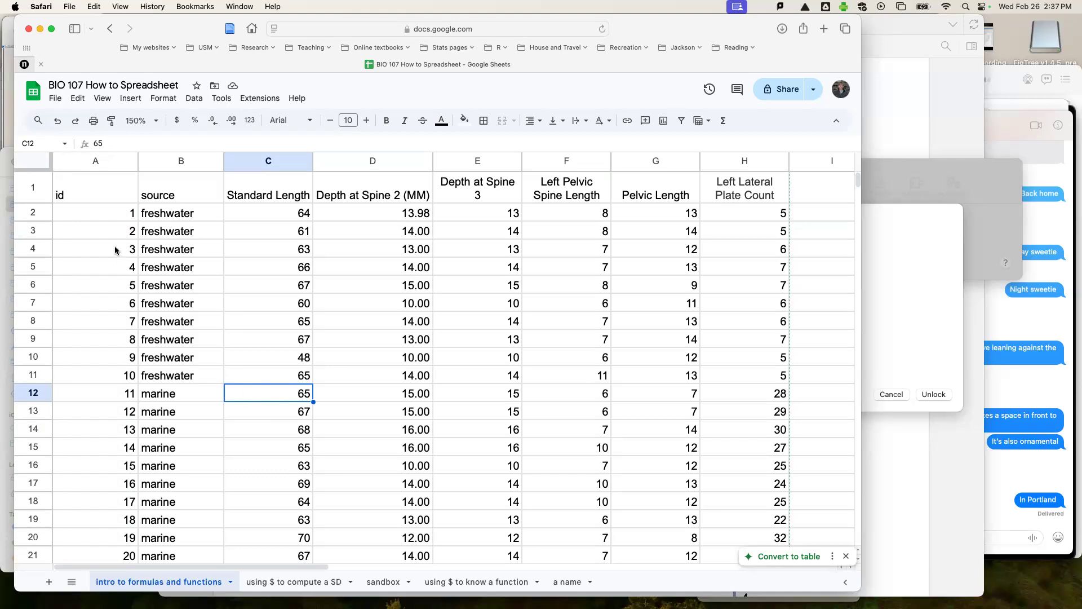
left_click_drag(109, 218, 100, 372)
scroll(235, 343, "up", 10)
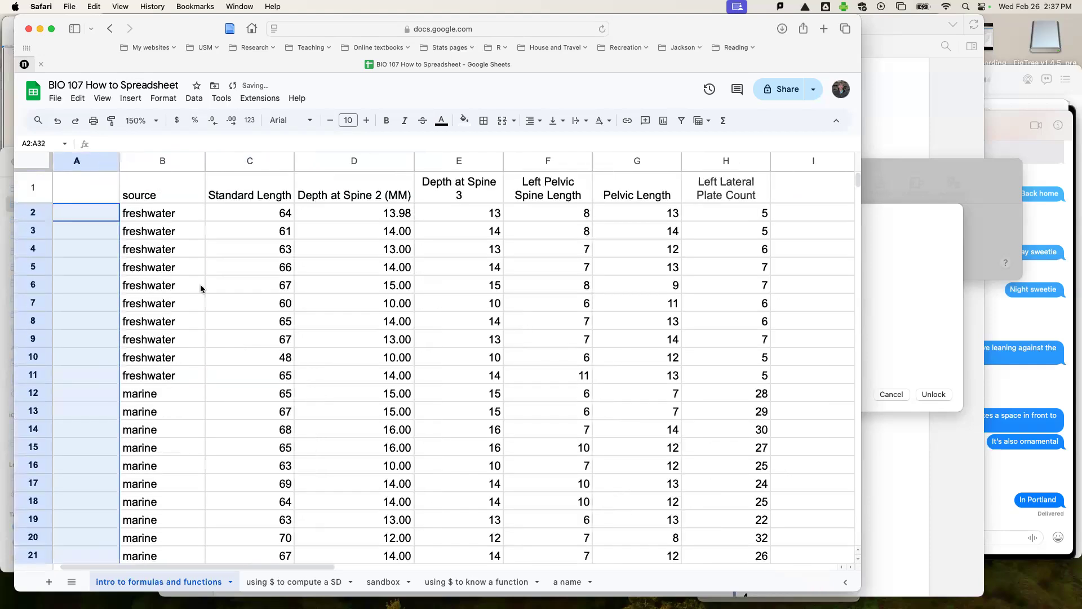
Step: Enter fw1 and fw2 in A2 and A3 and fill the series down the freshwater rows through A11
left_click(93, 216)
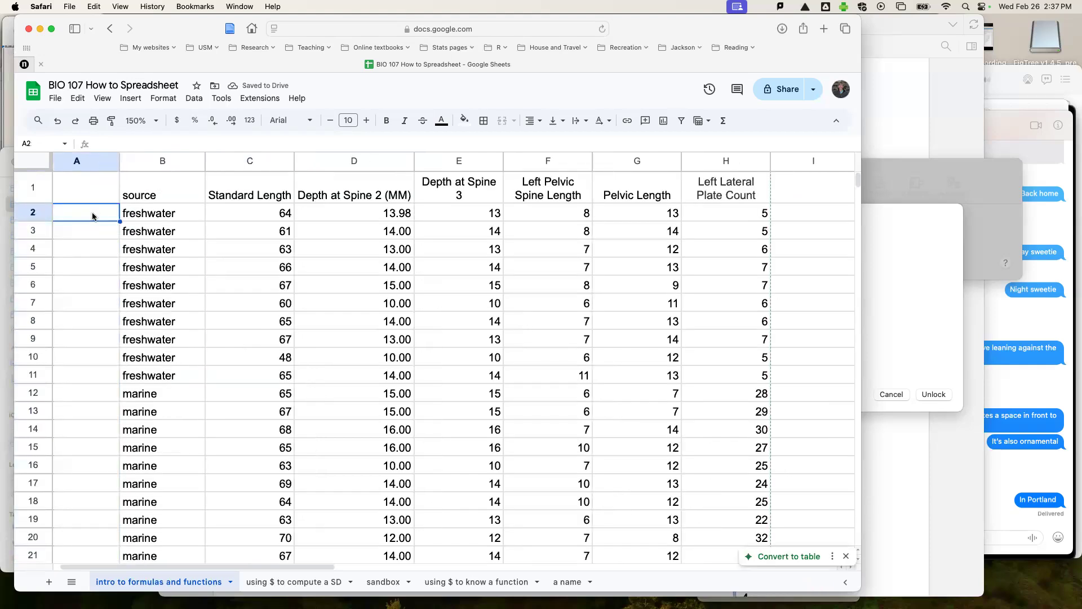
type("fw1")
key("Return")
type("fw2")
key("Return")
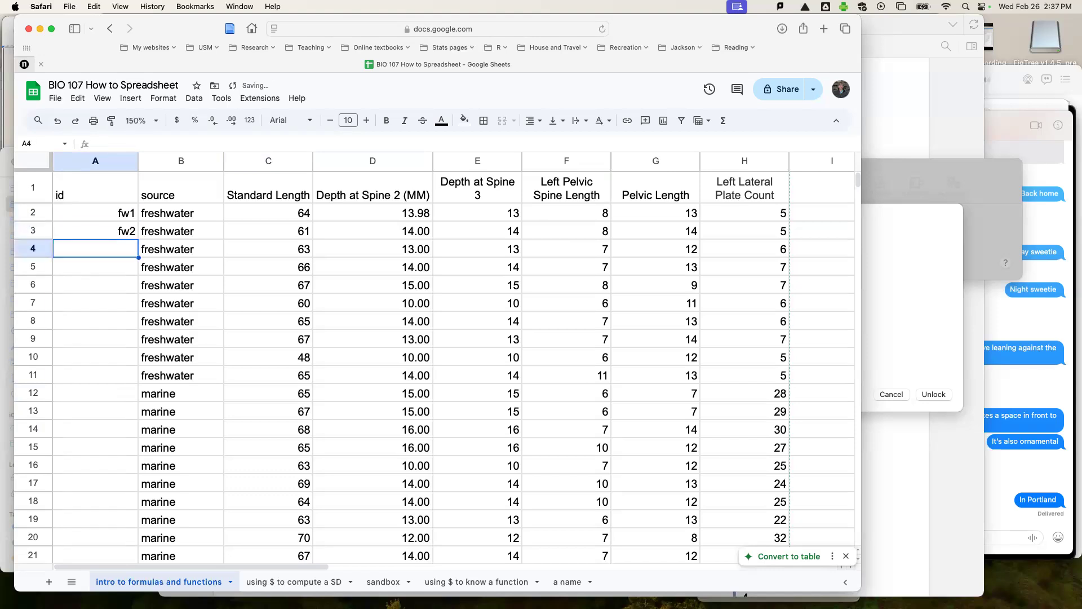
left_click_drag(92, 212, 128, 374)
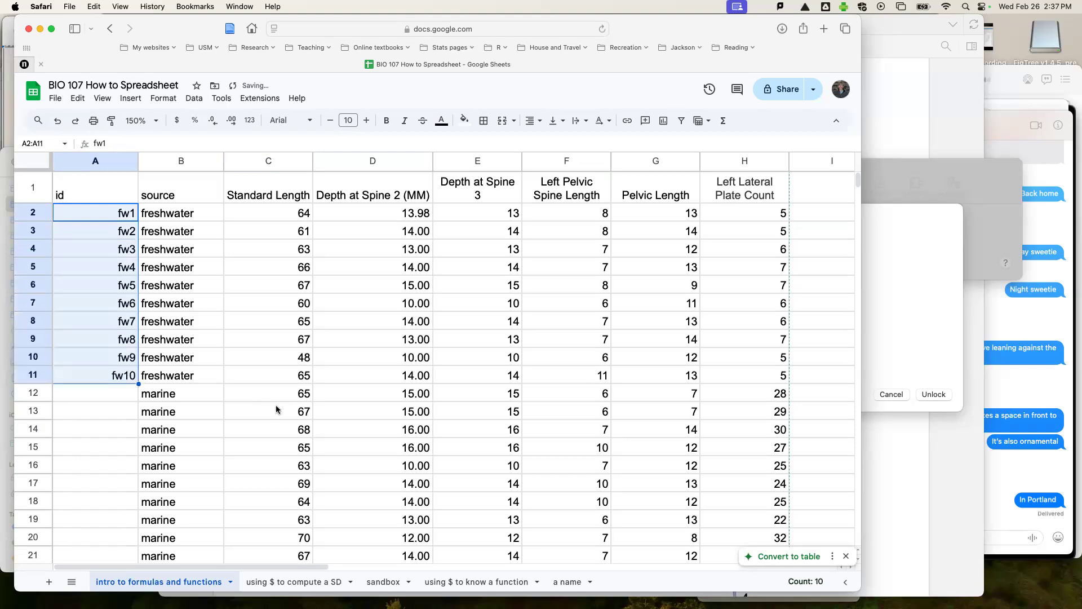
Step: Enter mar1 and mar2 in A12 and A13 and fill the series down the marine rows through A21
left_click(124, 391)
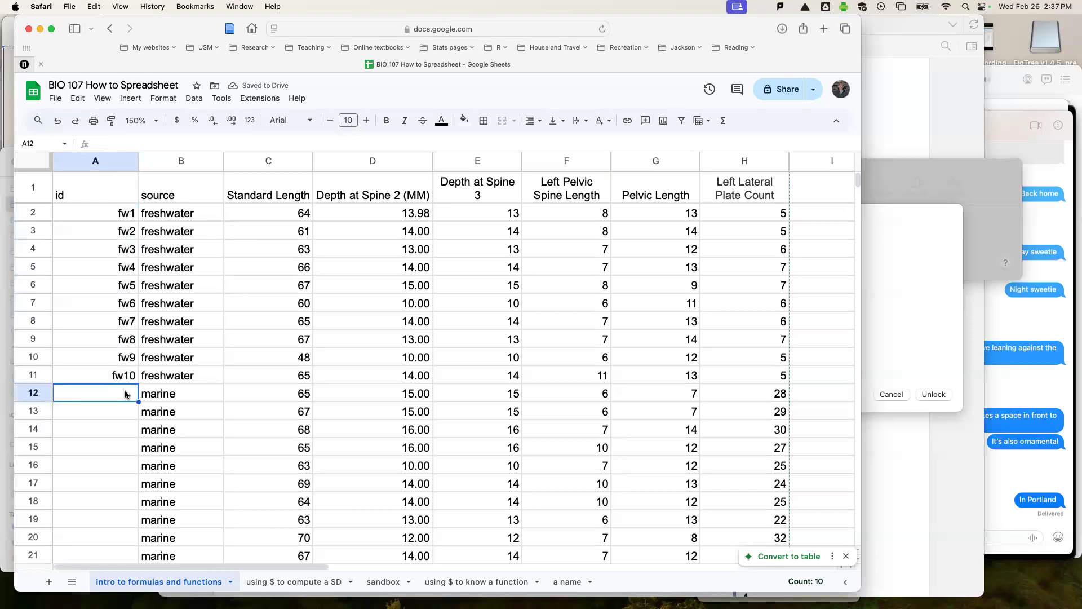
type("mar1")
key("Return")
type("mar2")
key("Return")
left_click_drag(127, 396, 129, 412)
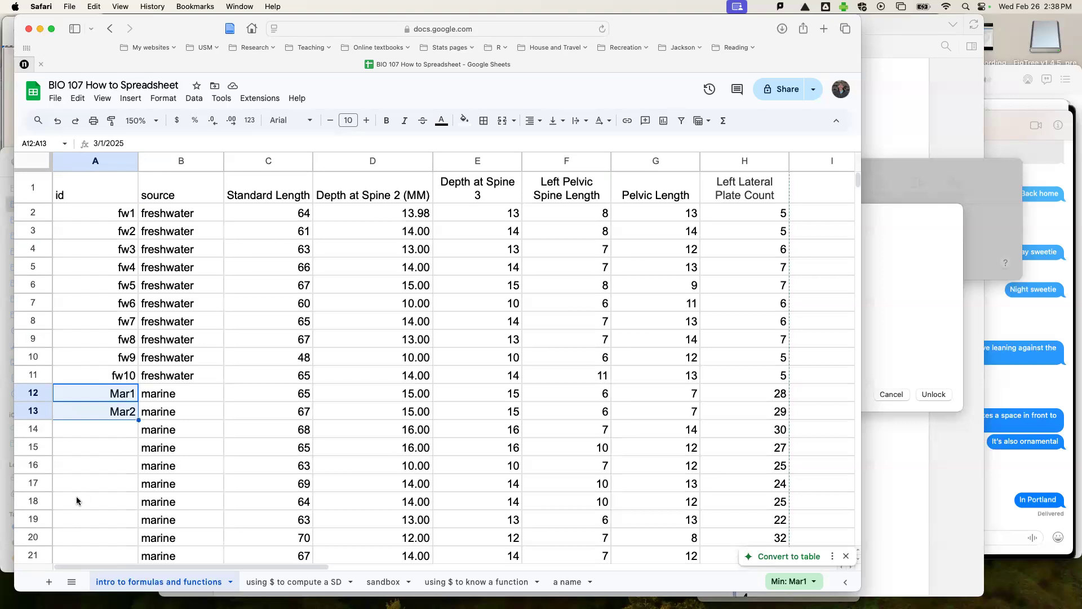
left_click(100, 451)
left_click(131, 418)
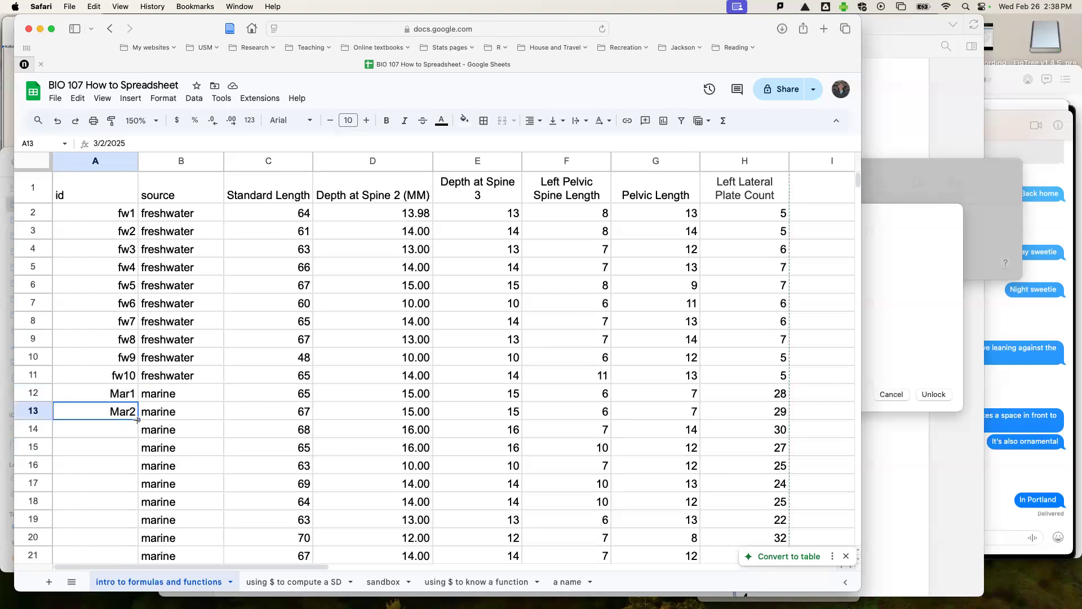
left_click_drag(137, 419, 127, 381)
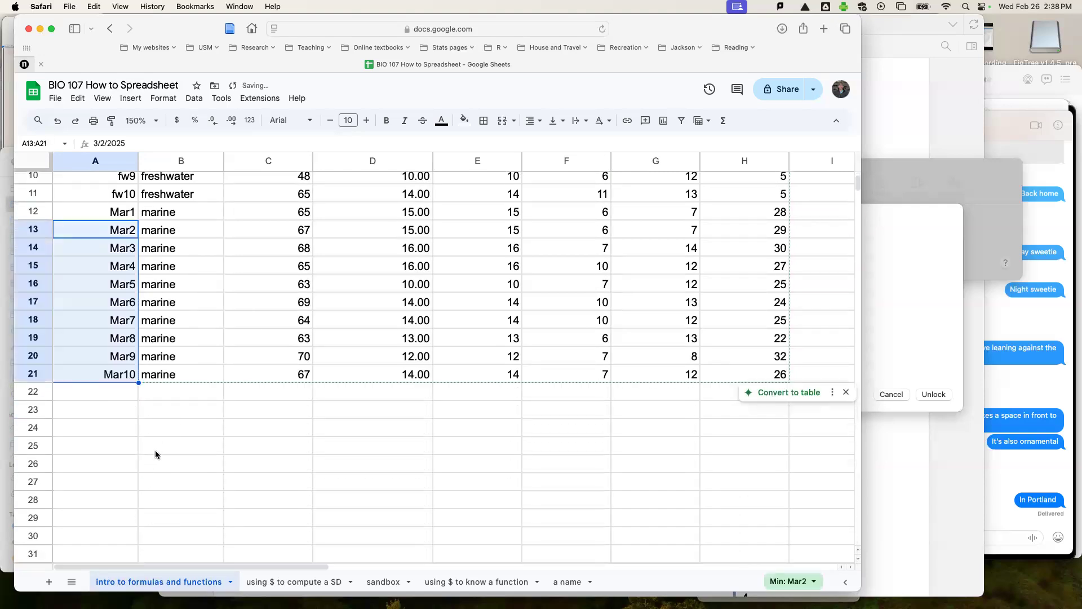
scroll(156, 454, "up", 5)
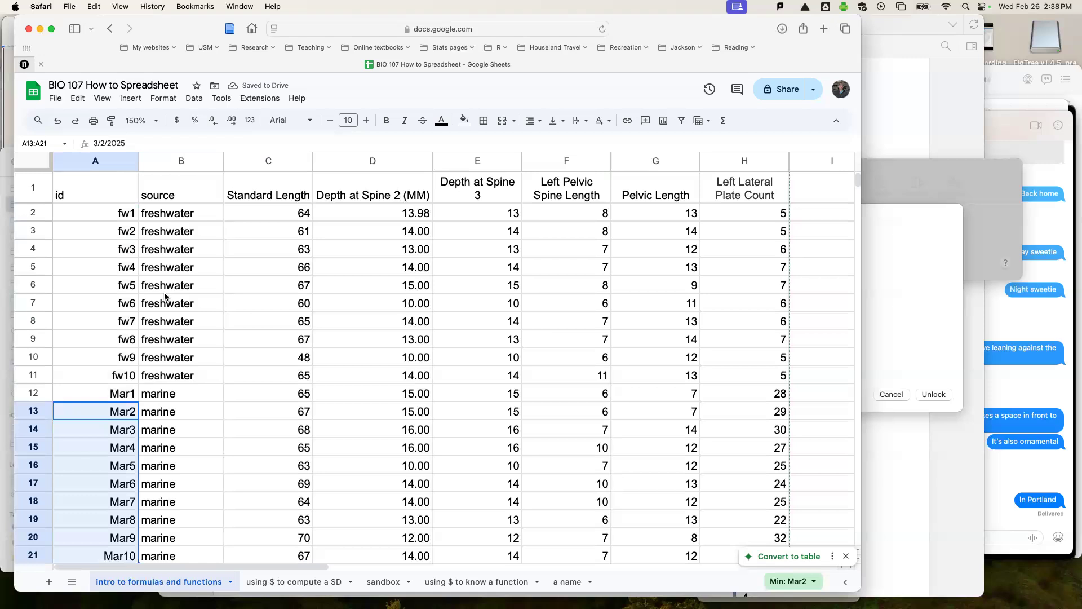
Step: Replace the freshwater ids with uppercase ones by entering FW1 and FW2 in A2:A3 and filling down through A11
left_click(118, 216)
type("FW1")
key("Return")
type("F")
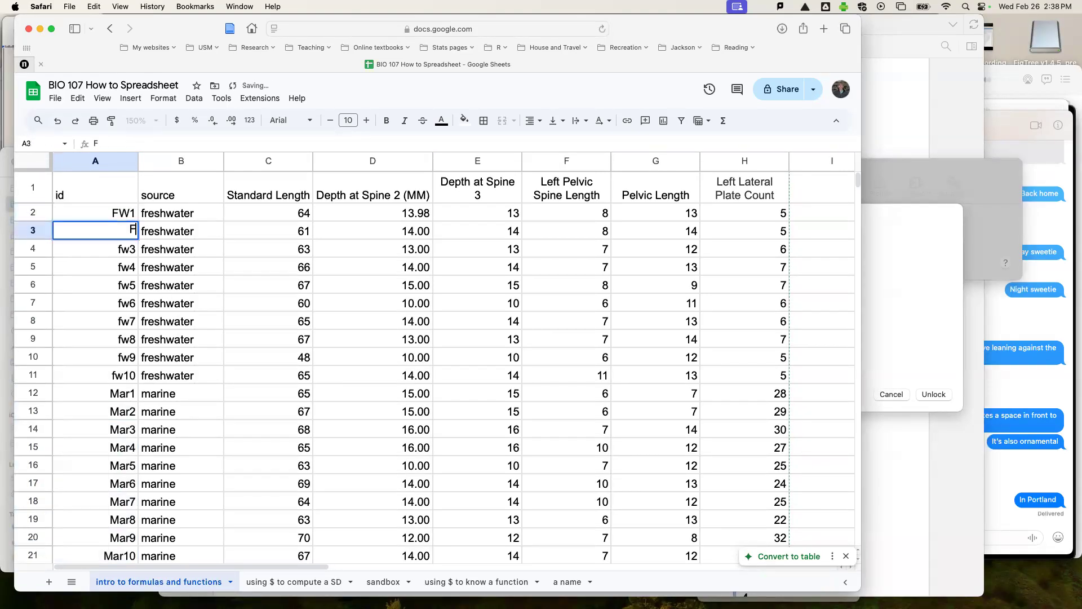
type("W2")
key("Return")
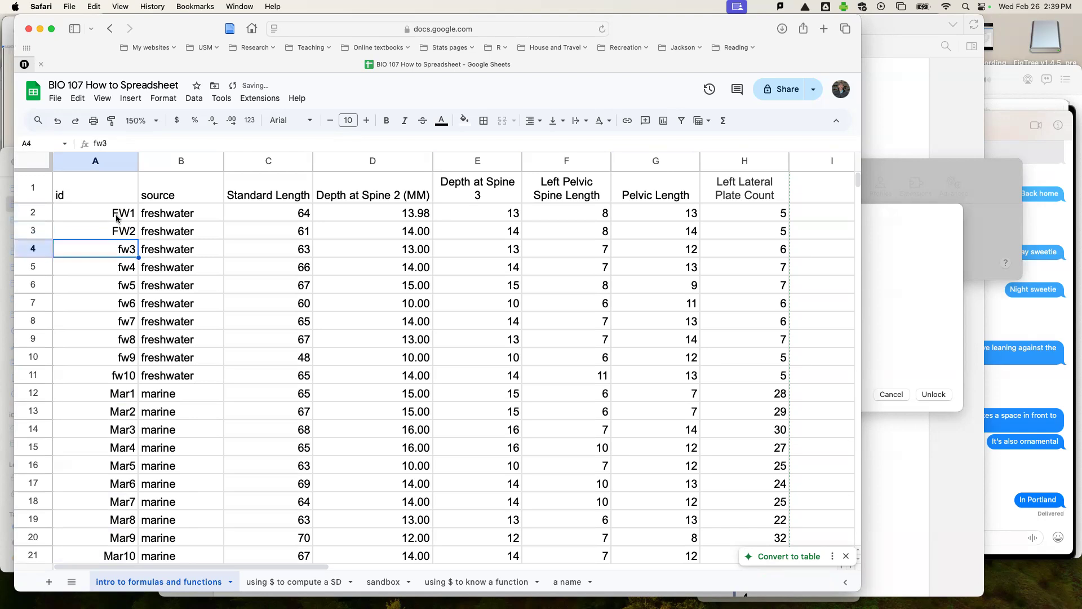
left_click_drag(117, 218, 118, 227)
left_click_drag(128, 305, 125, 381)
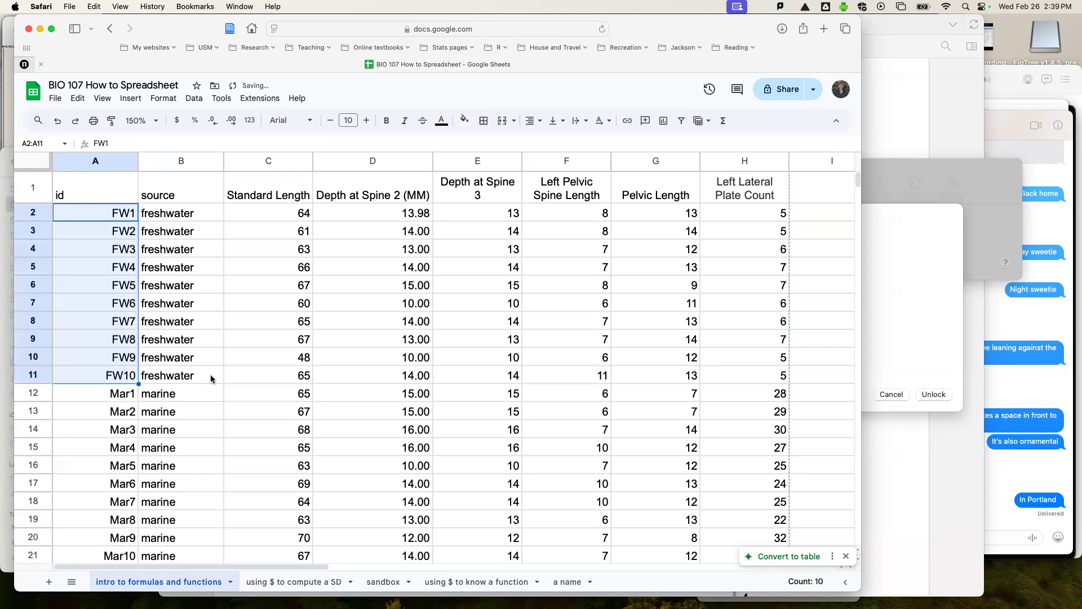
left_click(292, 447)
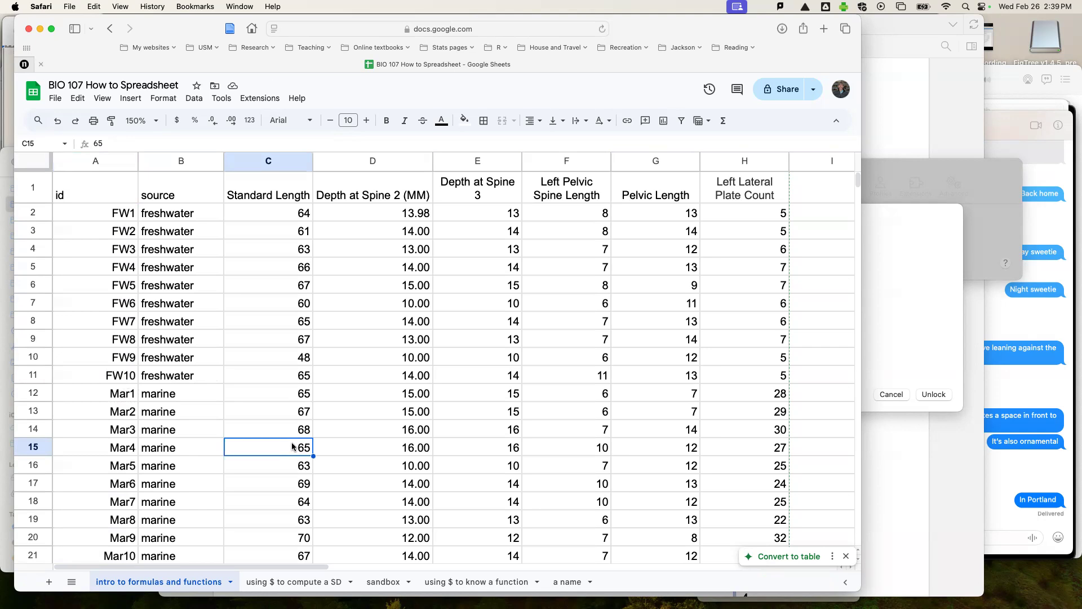
Step: Freeze the first row of the sheet so the column headers stay in view
scroll(292, 442, "down", 3)
scroll(292, 442, "up", 3)
scroll(292, 444, "down", 1)
scroll(292, 445, "up", 1)
scroll(154, 276, "down", 5)
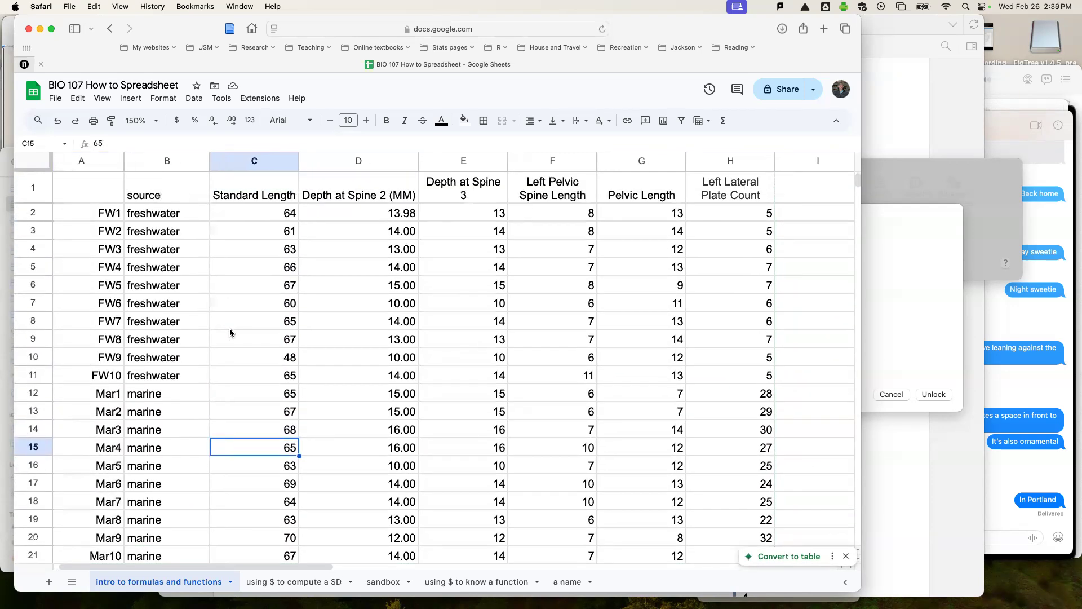
scroll(231, 332, "down", 5)
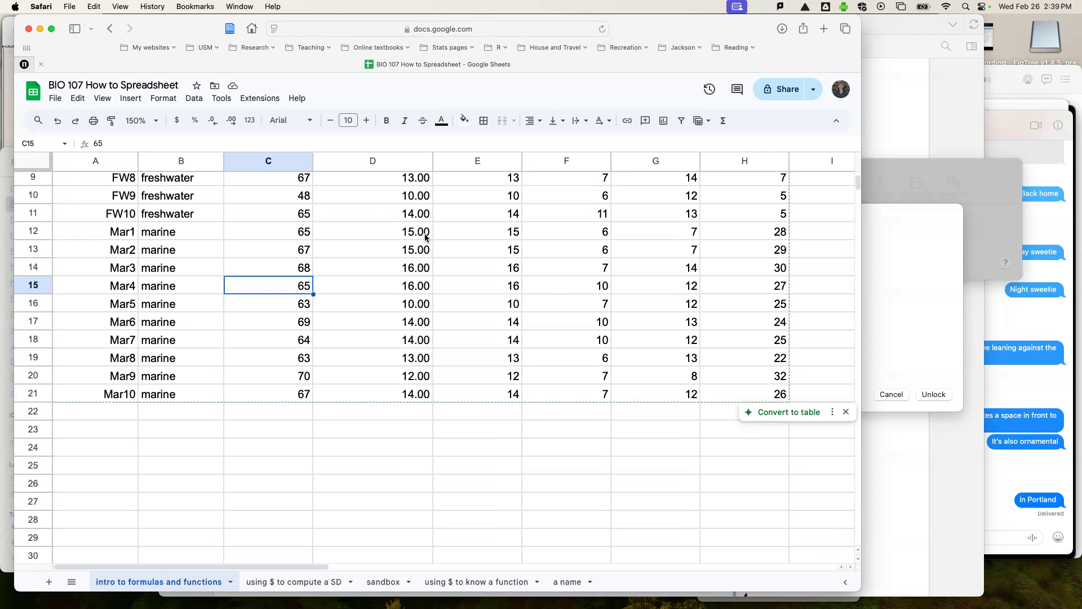
scroll(425, 238, "up", 5)
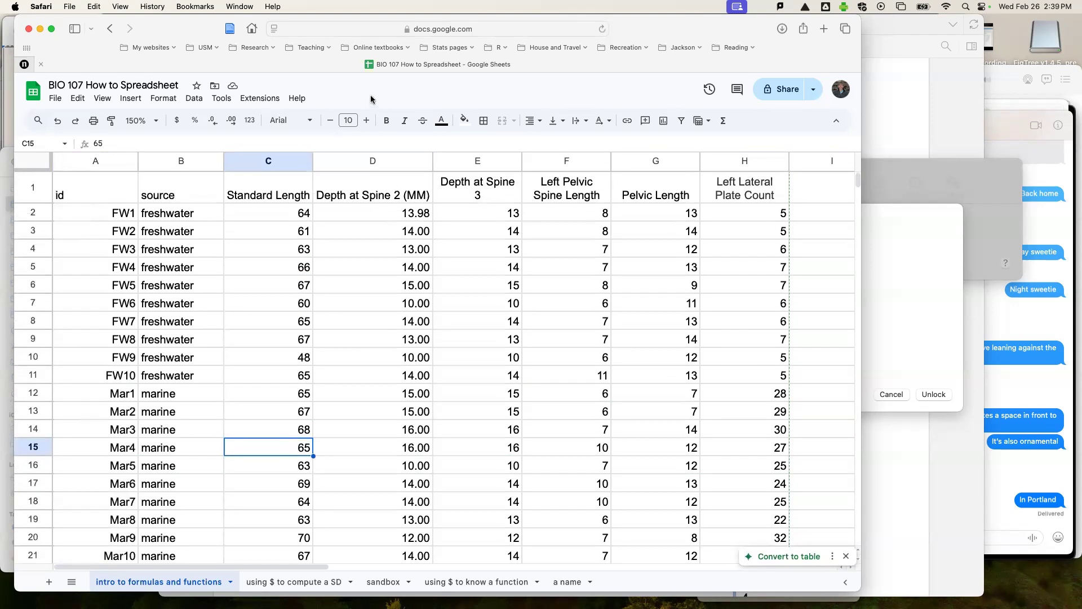
left_click(35, 188)
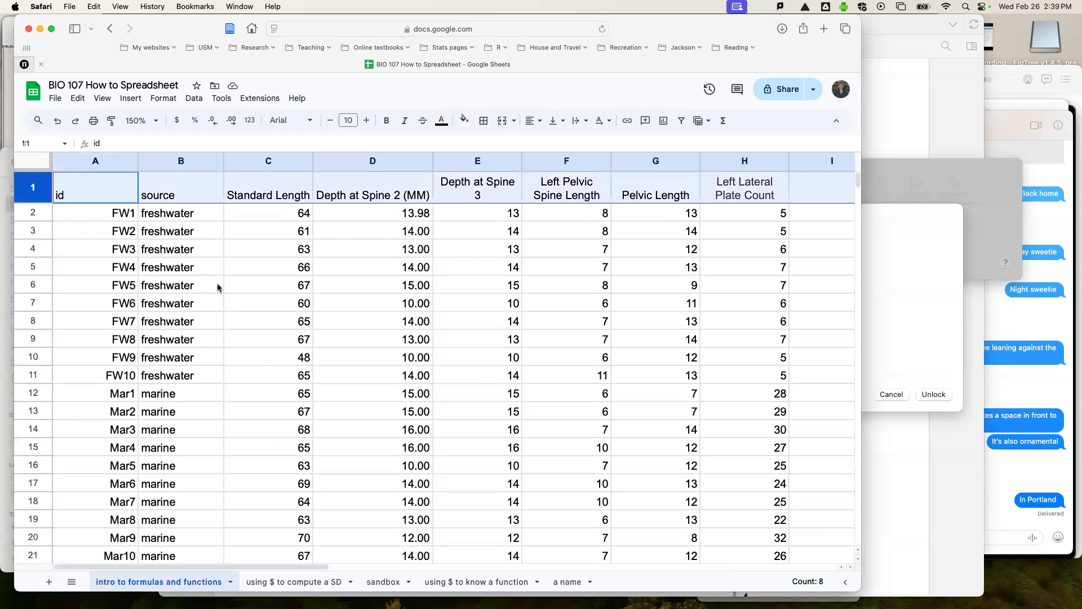
left_click(107, 101)
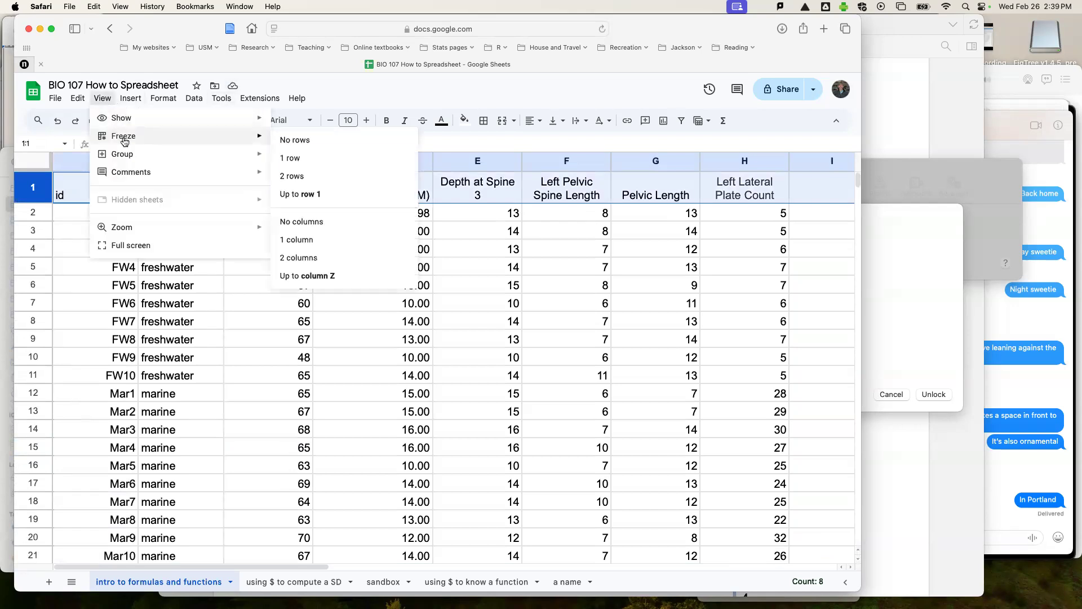
mouse_move(268, 154)
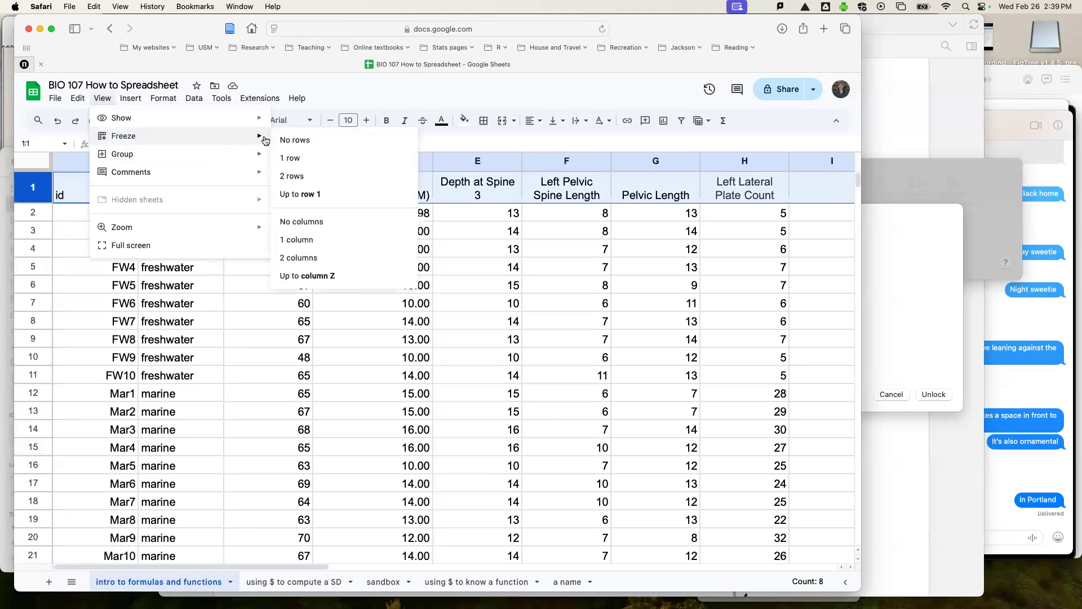
left_click(300, 159)
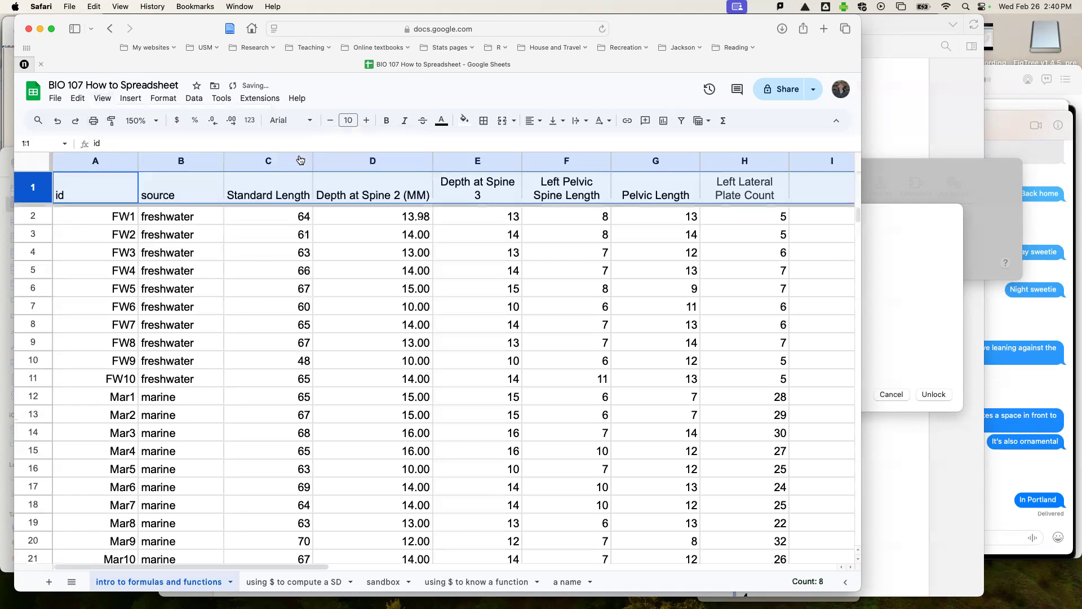
Step: Check the frozen header row while looking through the data rows down to the end and back
left_click(289, 276)
scroll(290, 281, "down", 3)
scroll(289, 281, "down", 3)
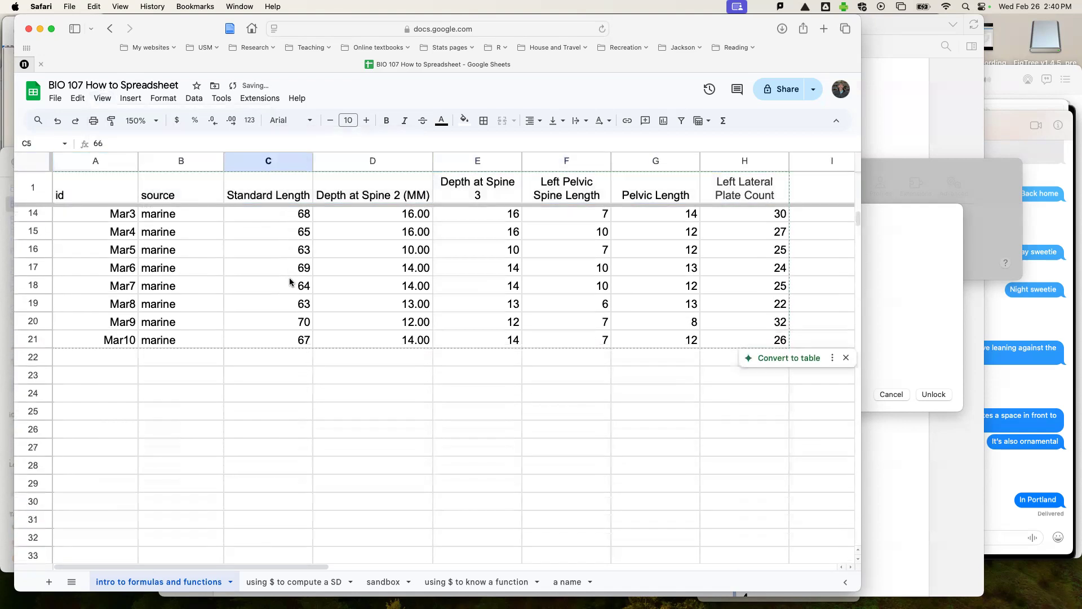
scroll(289, 277, "up", 5)
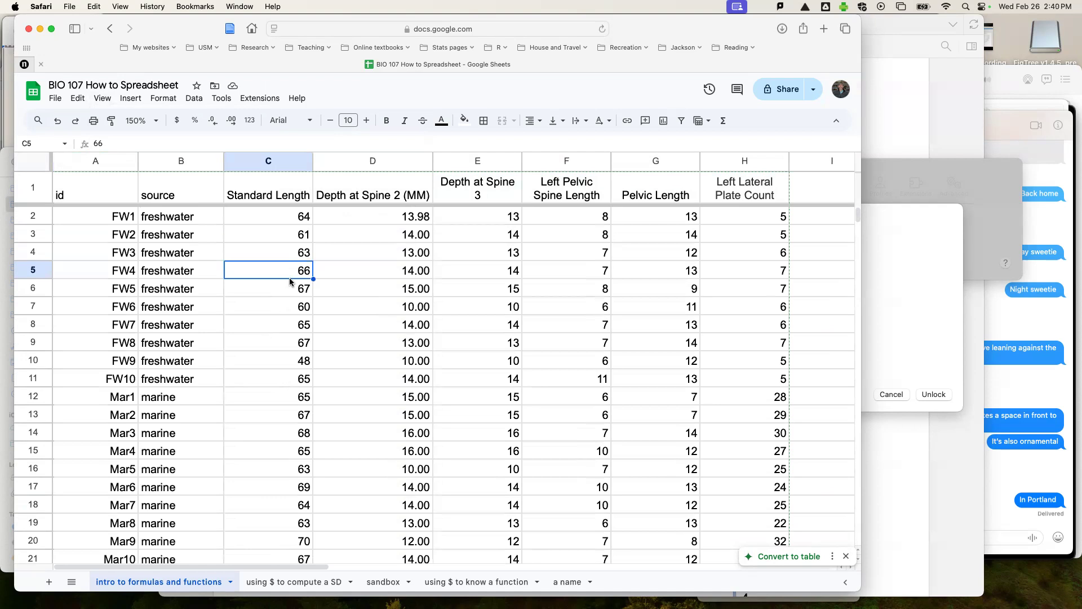
scroll(291, 282, "down", 5)
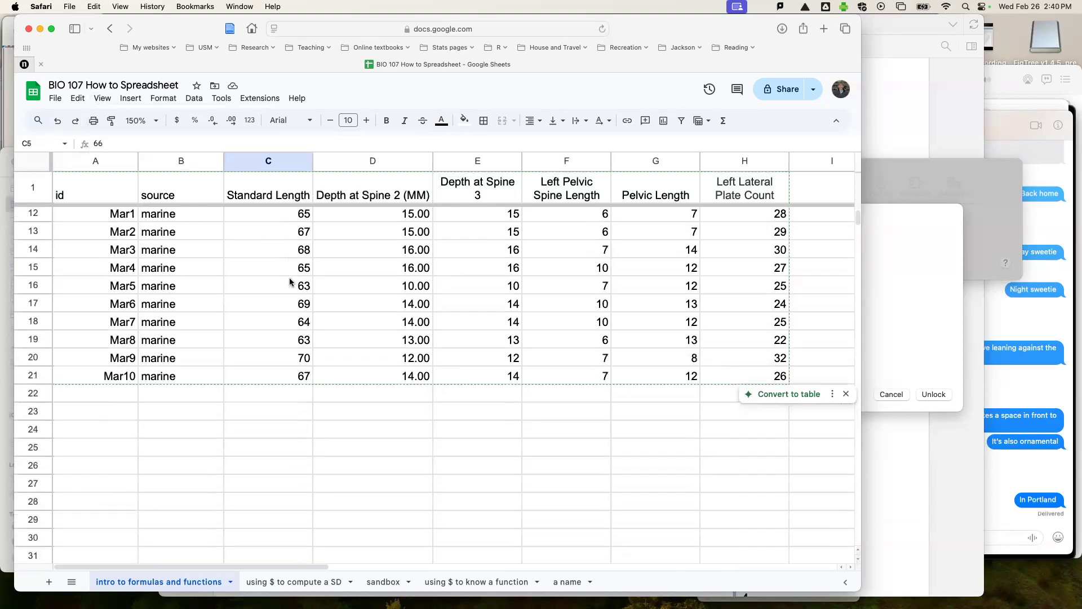
double_click(290, 282)
left_click(247, 435)
scroll(247, 436, "up", 5)
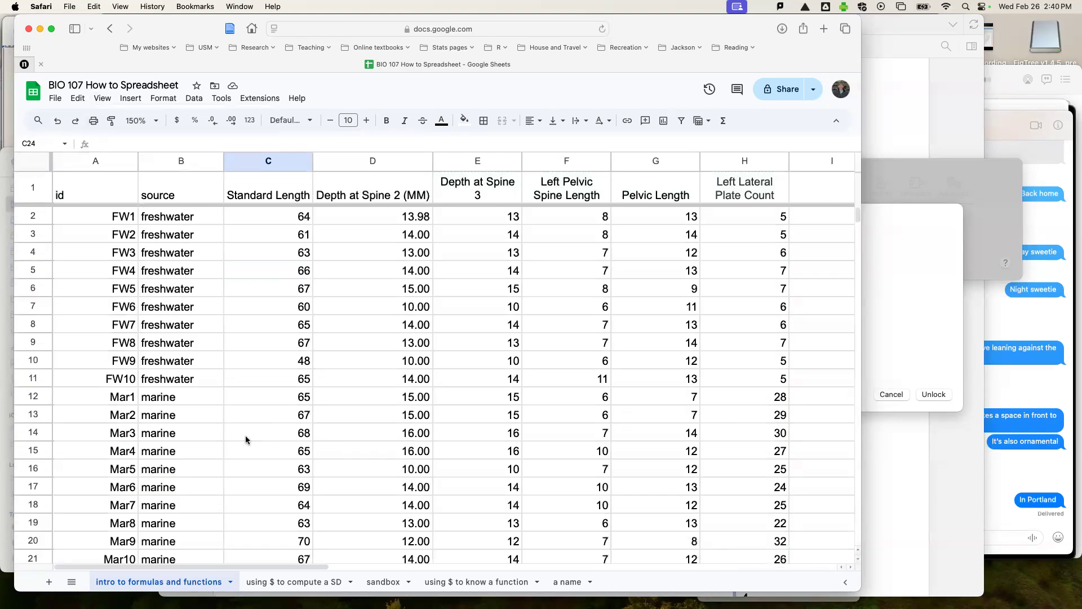
Step: Freeze the first column of the sheet so the ids stay in view
left_click(93, 161)
left_click(102, 98)
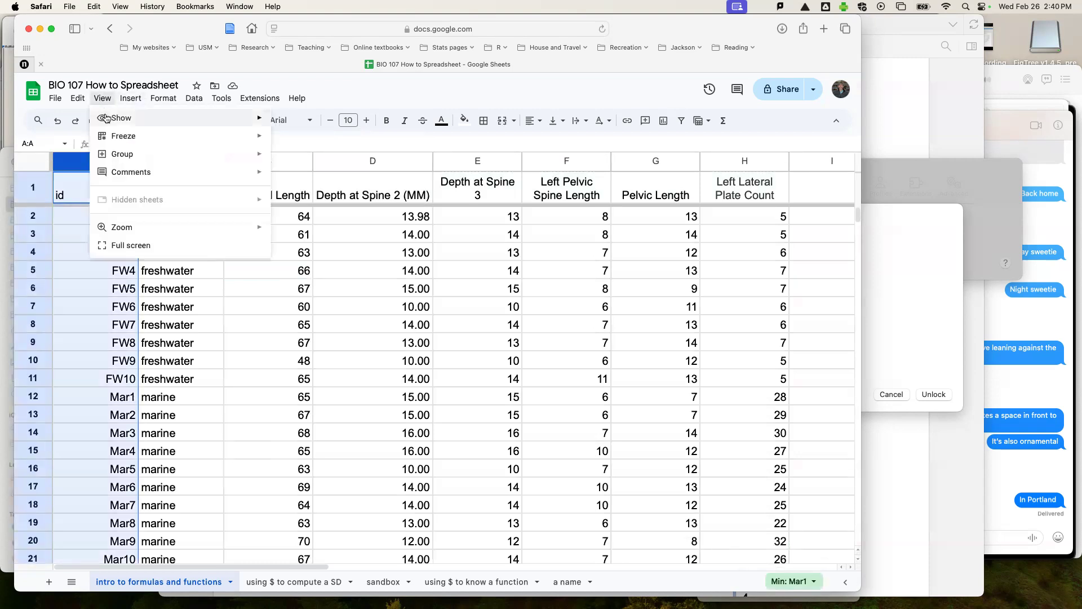
mouse_move(122, 135)
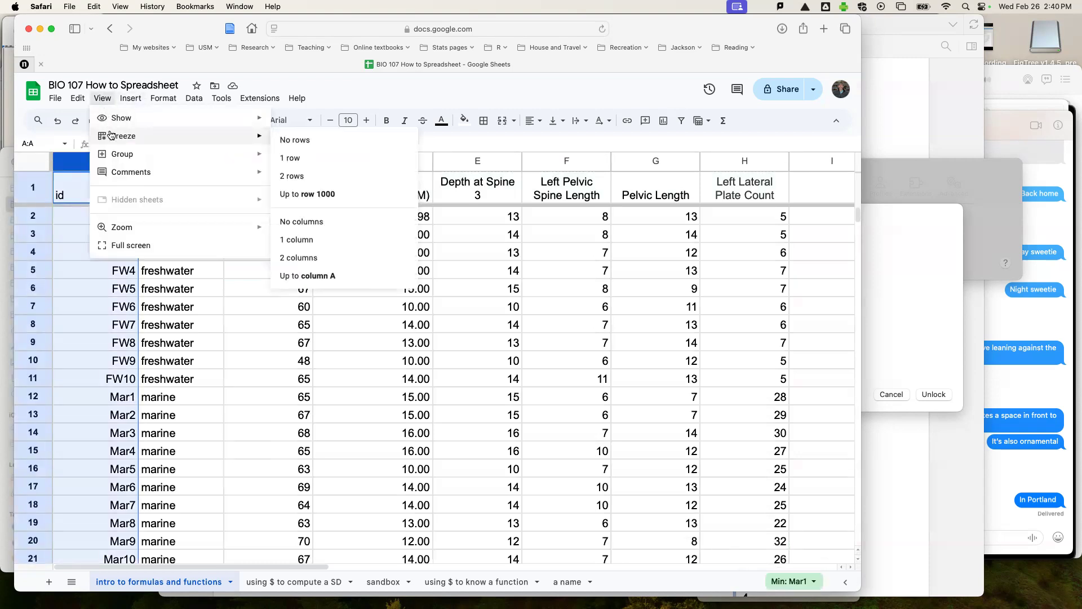
left_click(300, 240)
Step: Check the frozen id column while looking across the data to Left Lateral Plate Count and back to source
scroll(269, 318, "down", 3)
scroll(268, 317, "up", 3)
scroll(268, 318, "right", 3)
scroll(268, 318, "right", 2)
scroll(269, 318, "left", 5)
scroll(269, 317, "right", 6)
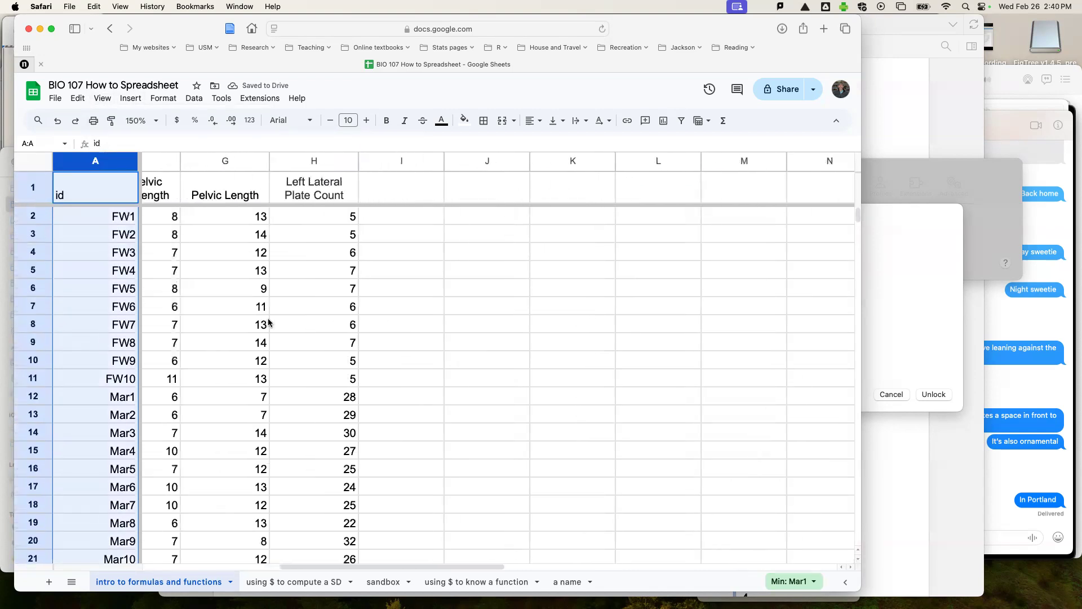
left_click(269, 322)
scroll(263, 299, "right", 1)
left_click(259, 218)
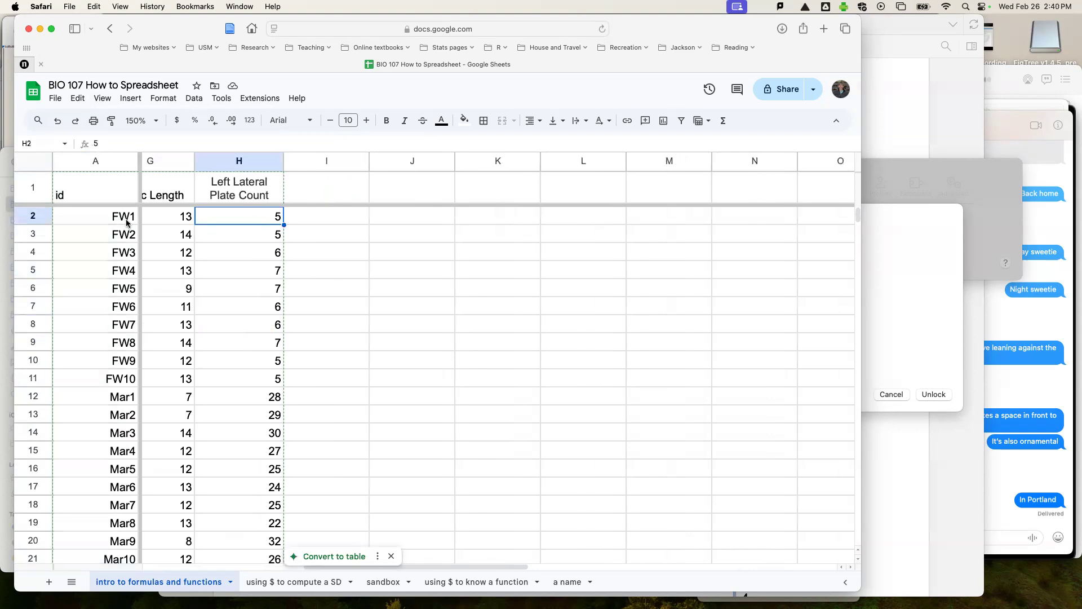
scroll(292, 304, "left", 5)
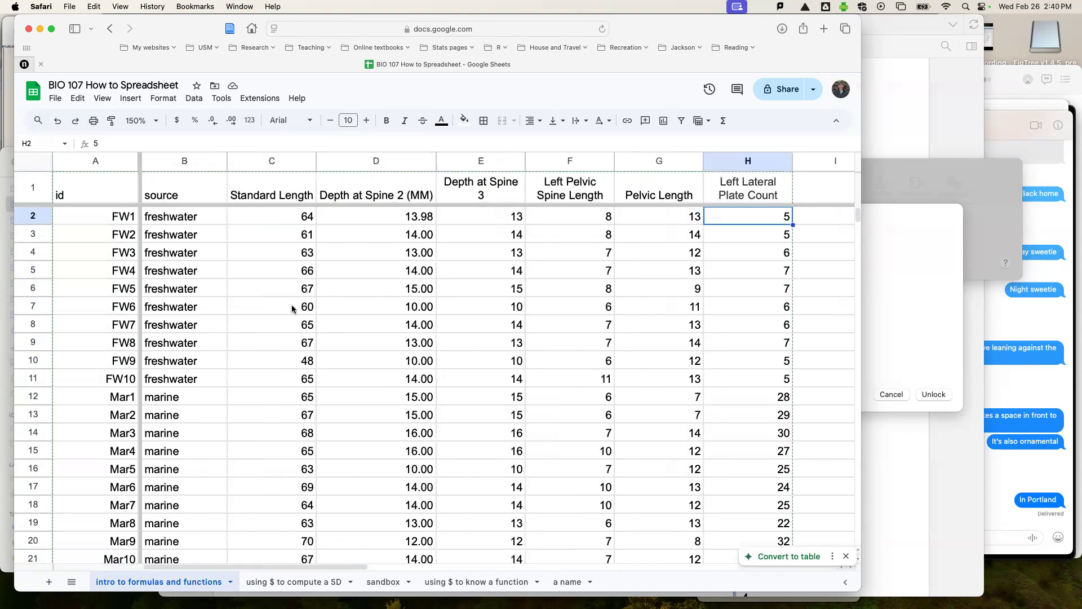
Step: Enter the labels FW in B23 and mean in B24, below the data rows
scroll(292, 304, "down", 3)
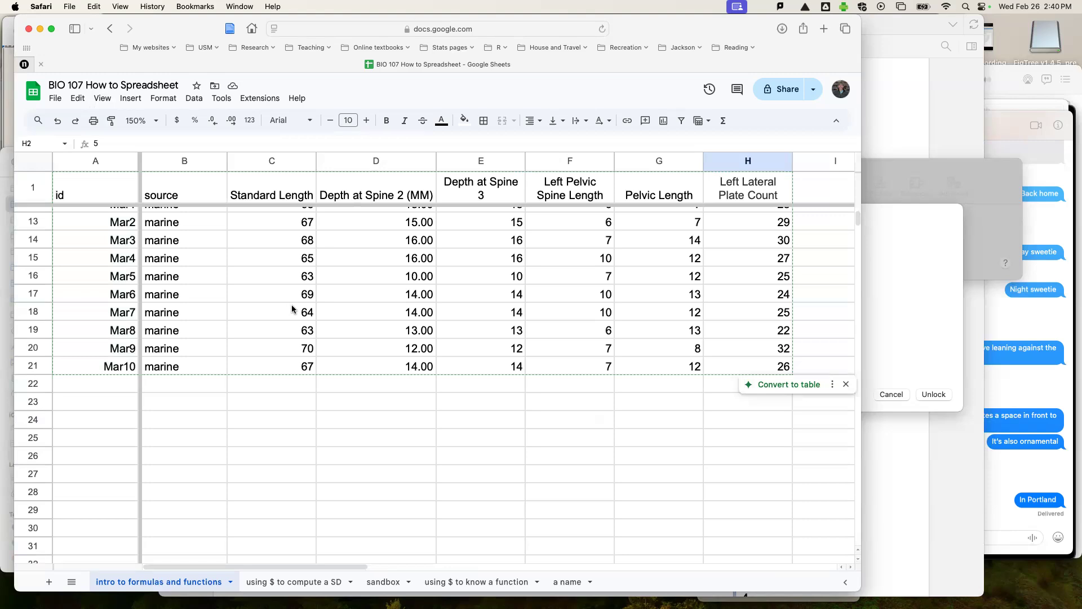
scroll(292, 304, "up", 5)
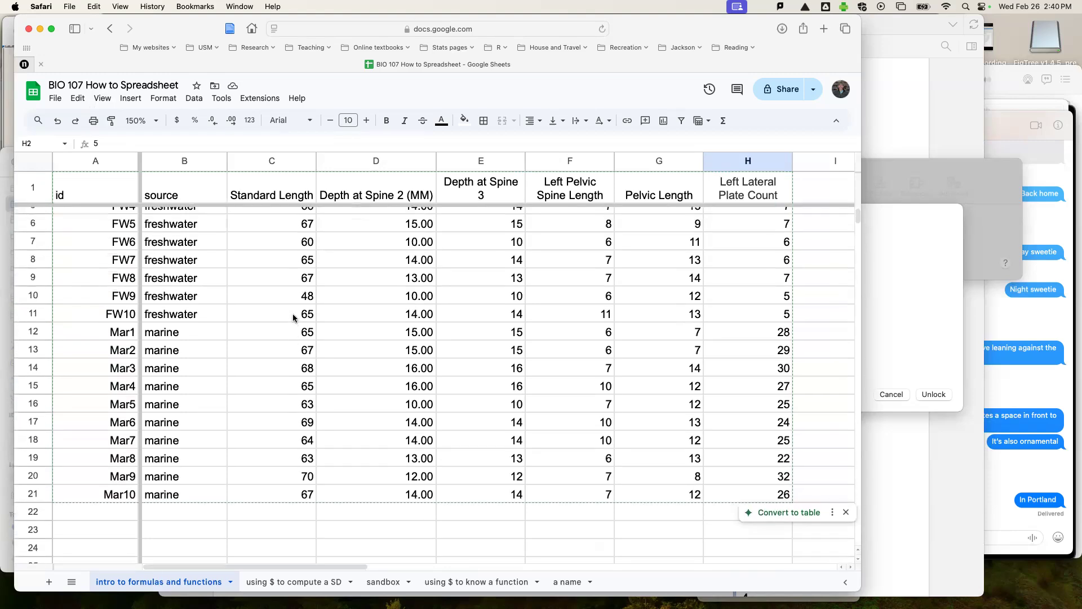
scroll(293, 316, "down", 3)
left_click(204, 452)
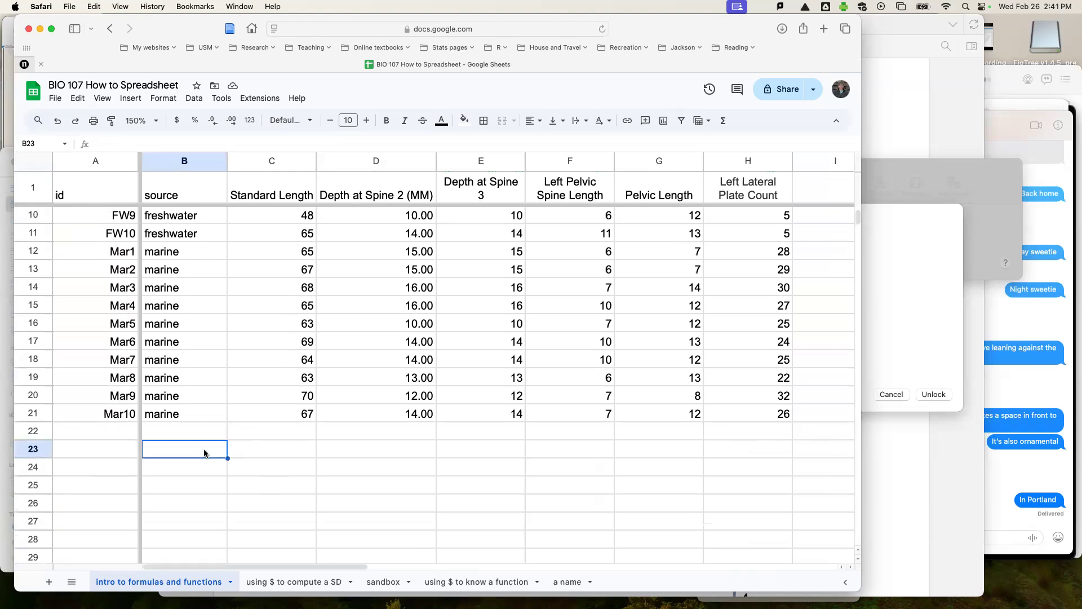
type("FW")
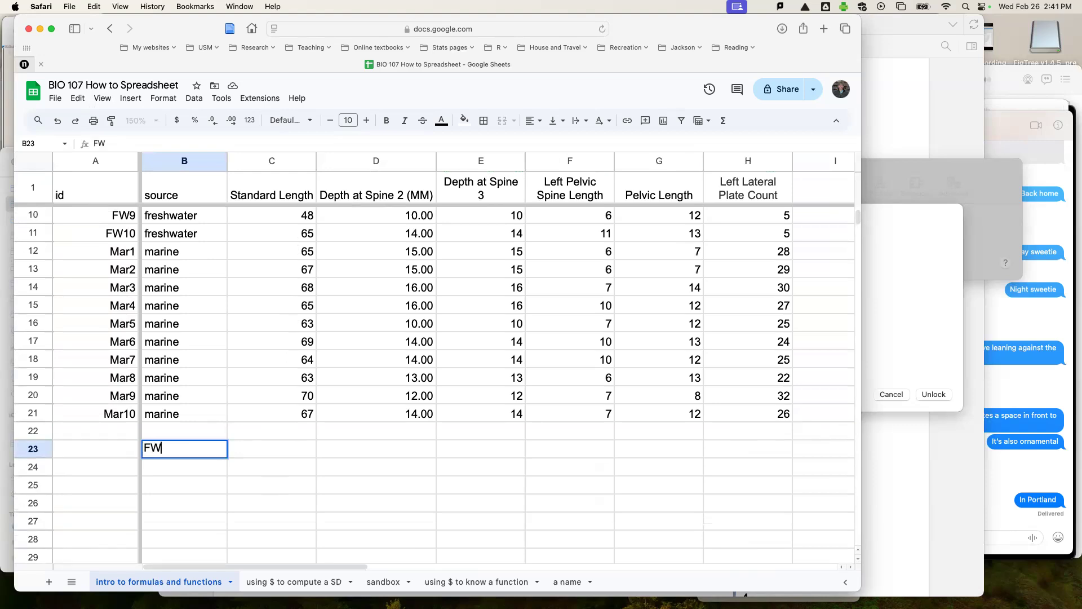
key("Return")
type("mean")
key("Return")
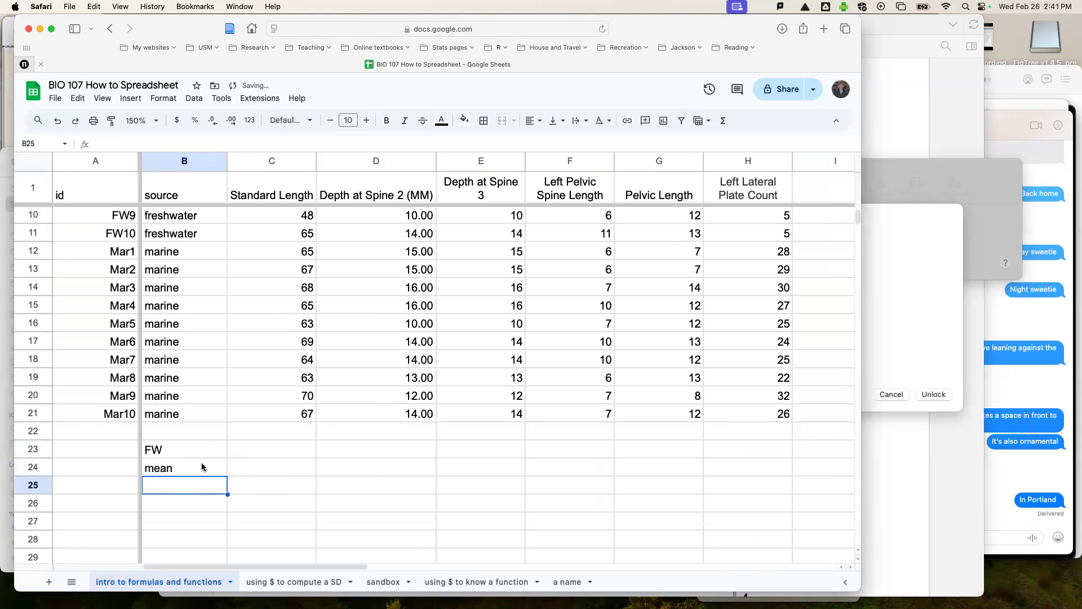
Step: Right-align the mean label in B24
left_click(202, 467)
left_click(538, 124)
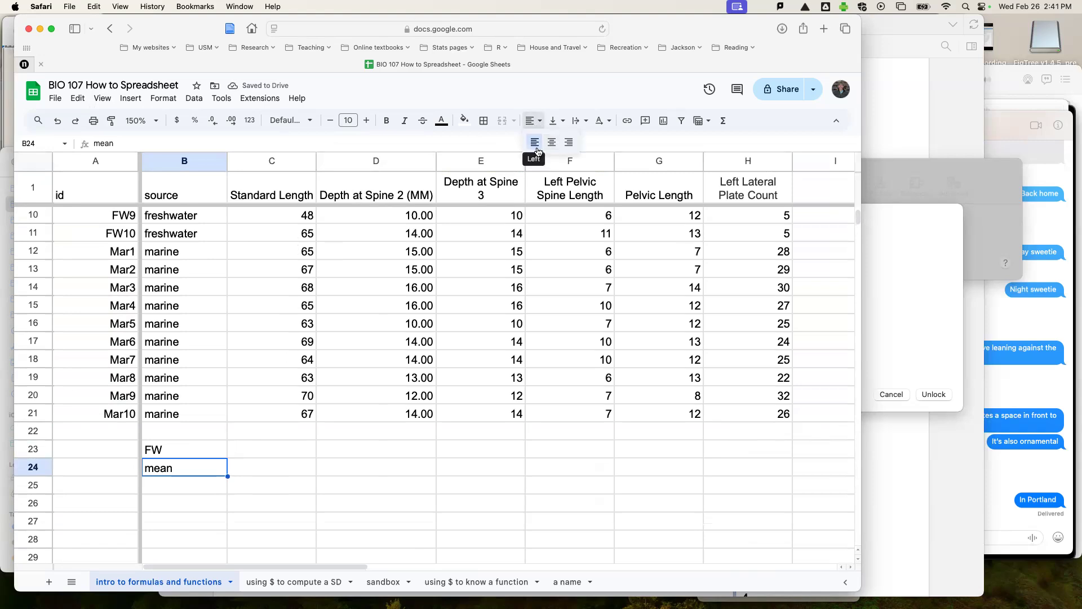
left_click(565, 145)
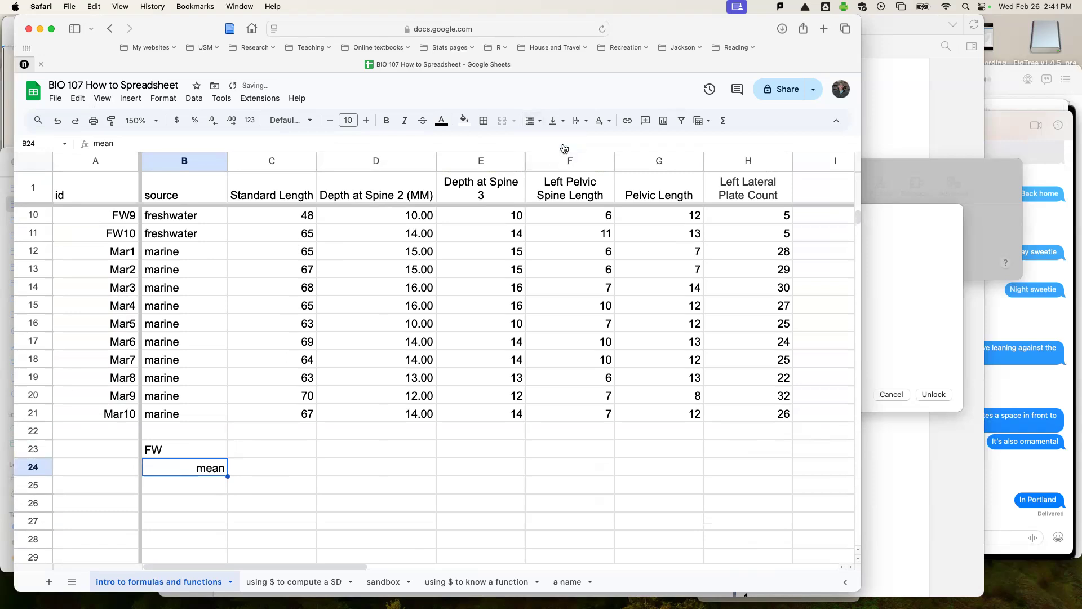
Step: Enter =(C2+C3+C4+C5+C6+C7+C8+C9+C10+C11+)/10 in C24 to average the freshwater Standard Length values by individual cell references
left_click(293, 475)
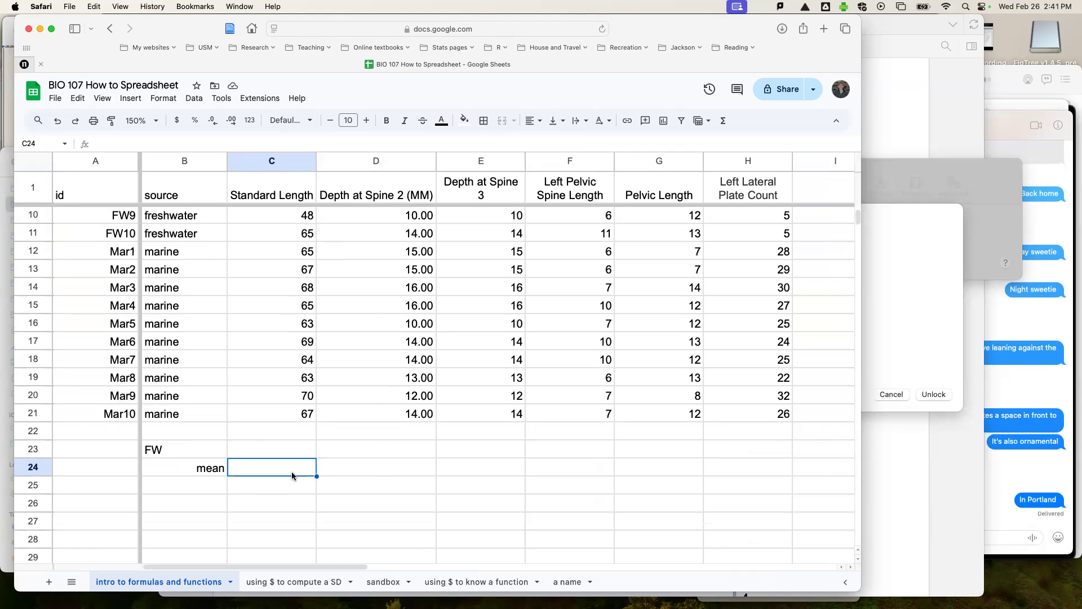
type("=sum")
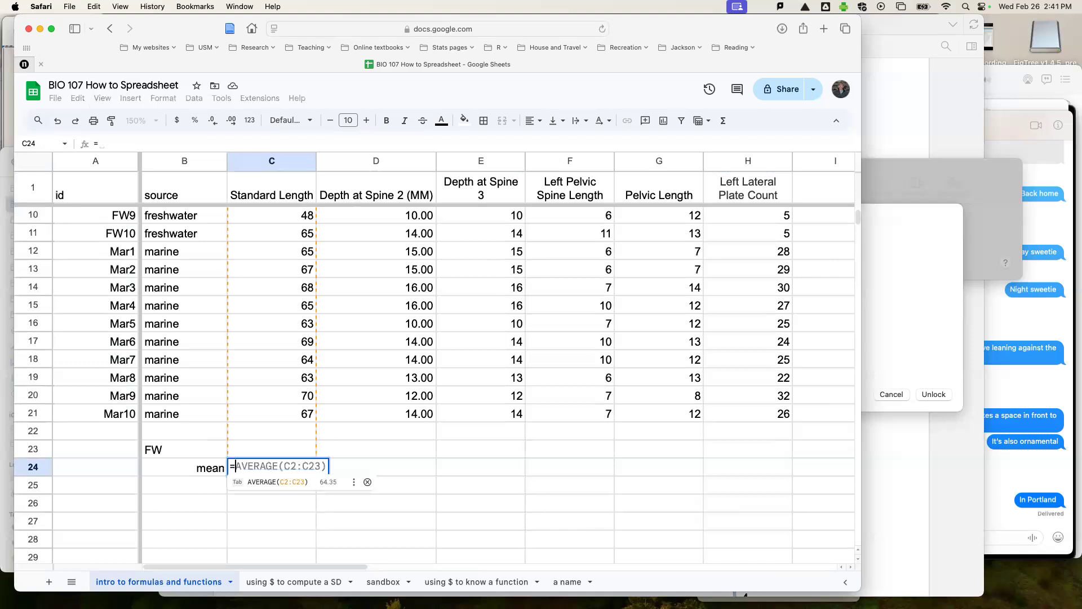
key("BackSpace")
key("BackSpace")
key("BackSpace")
type("(")
scroll(366, 459, "up", 5)
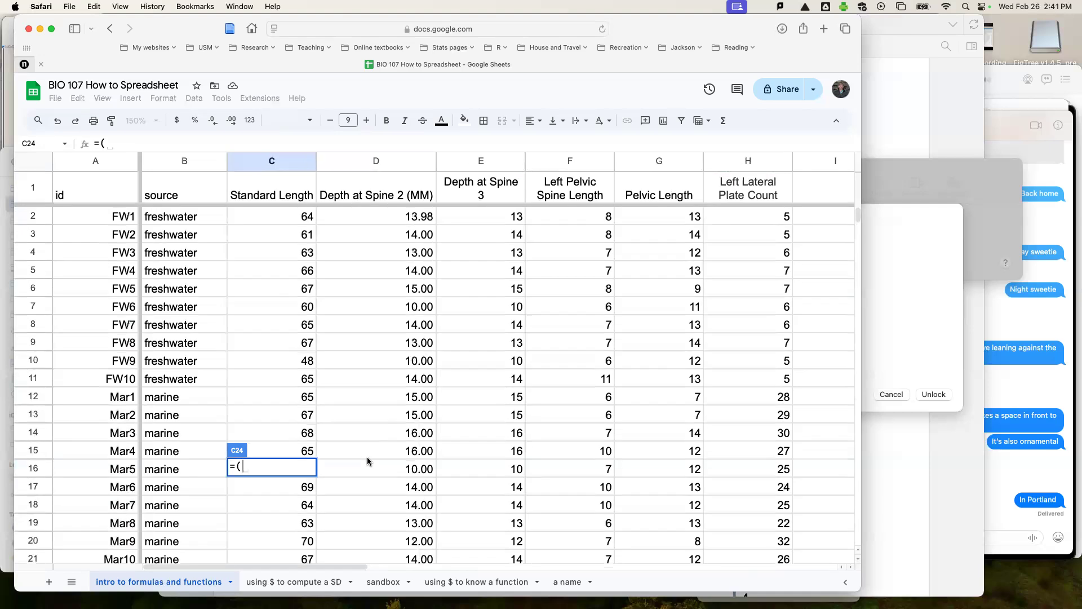
left_click(287, 221)
type("+")
left_click(283, 235)
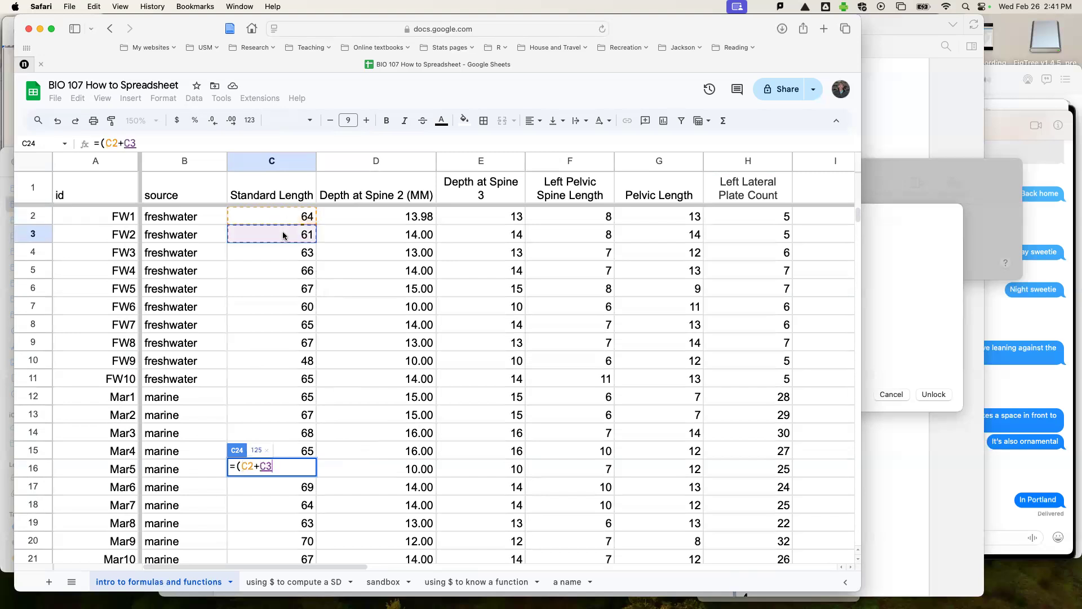
type("+")
left_click(280, 257)
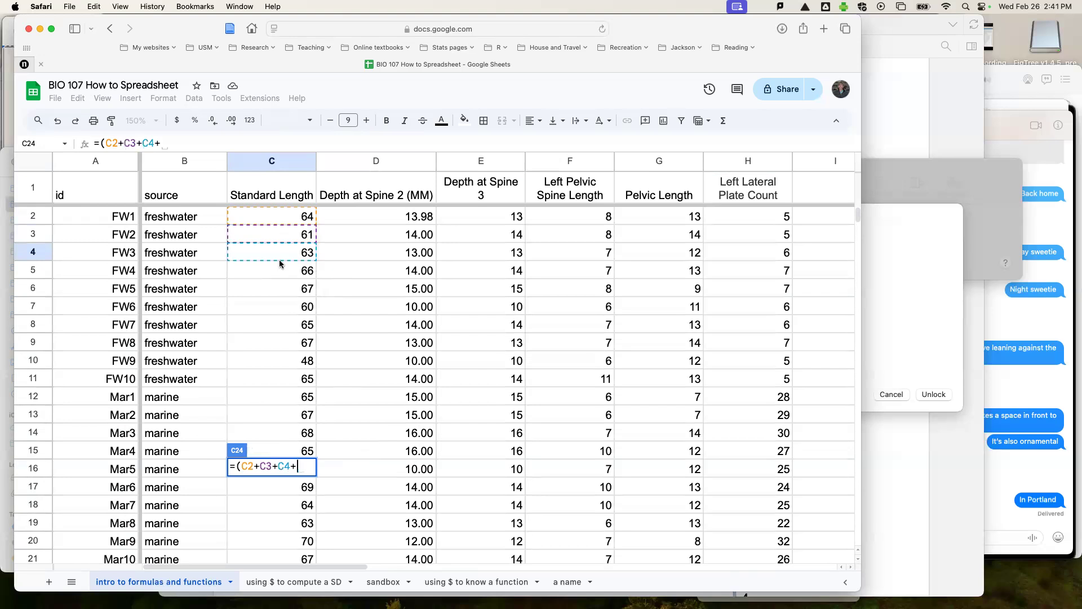
type("+")
left_click(280, 269)
type("+")
left_click(278, 288)
type("+")
left_click(275, 307)
type("+")
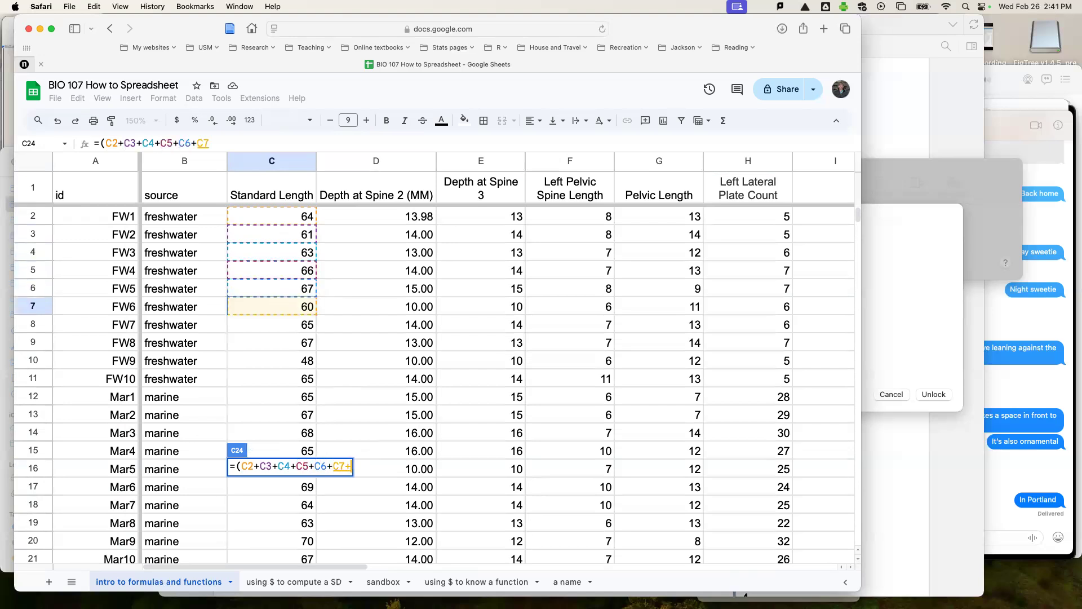
left_click(276, 325)
type("+")
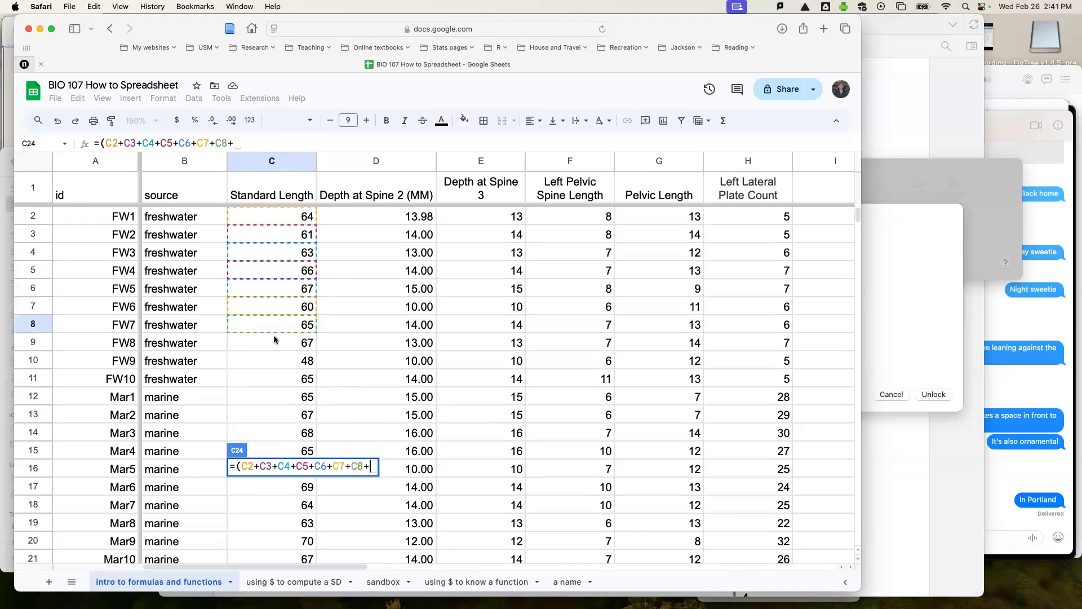
left_click(274, 344)
type("+")
left_click(274, 355)
type("+")
left_click(274, 380)
type("+)")
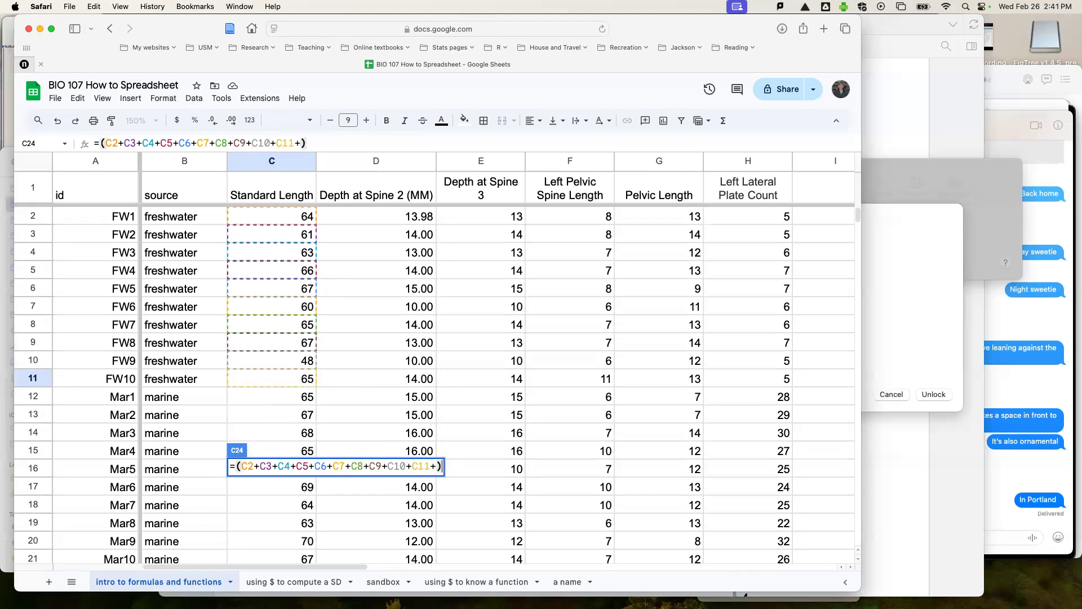
type("/10")
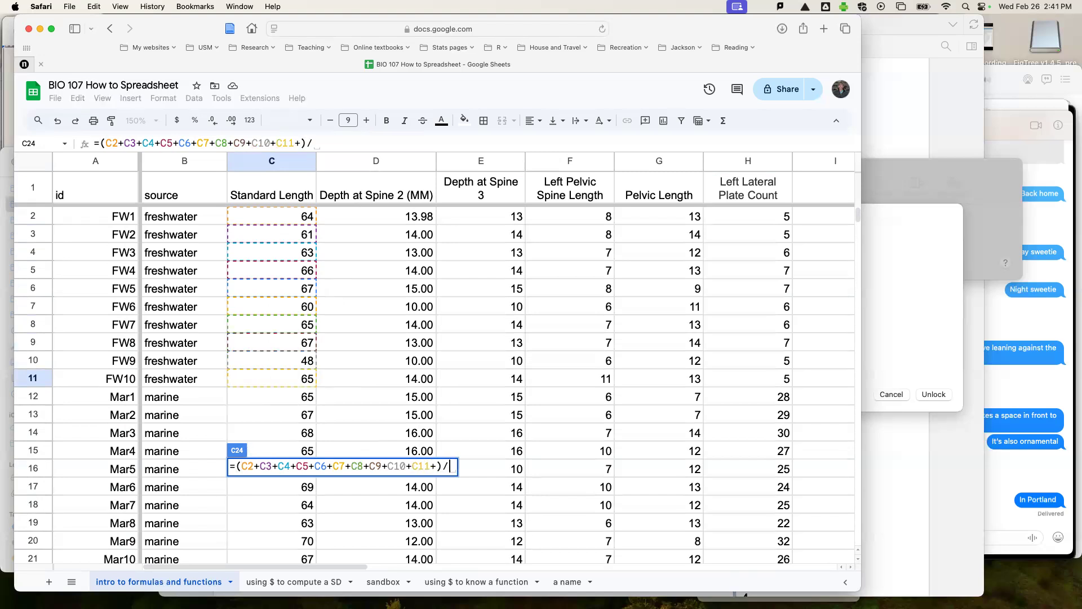
key("Return")
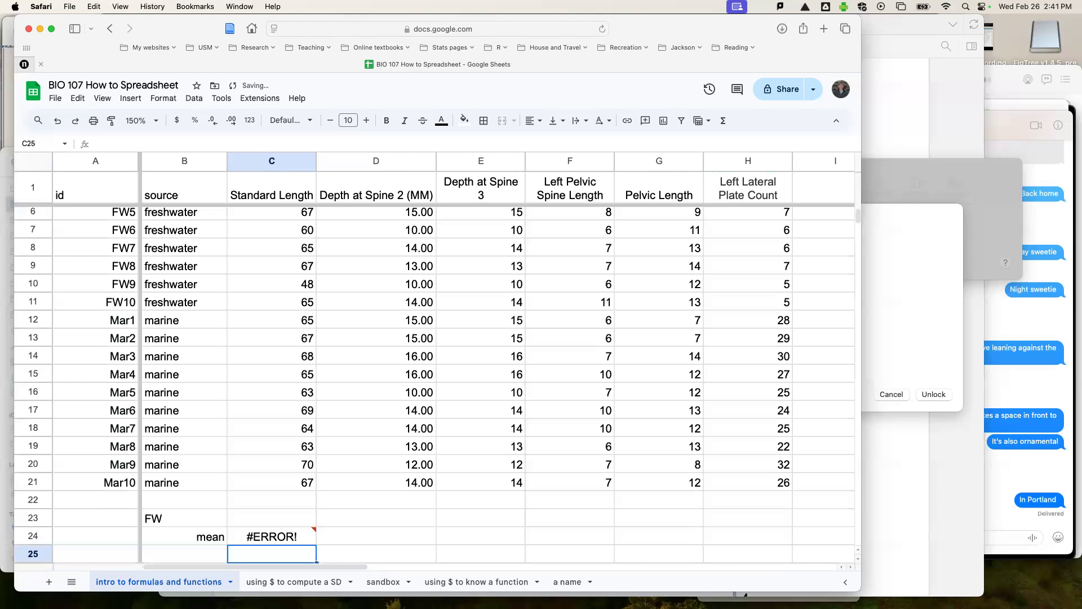
Step: Correct the mean formula in C24 by deleting the extra plus sign after C11
left_click(291, 541)
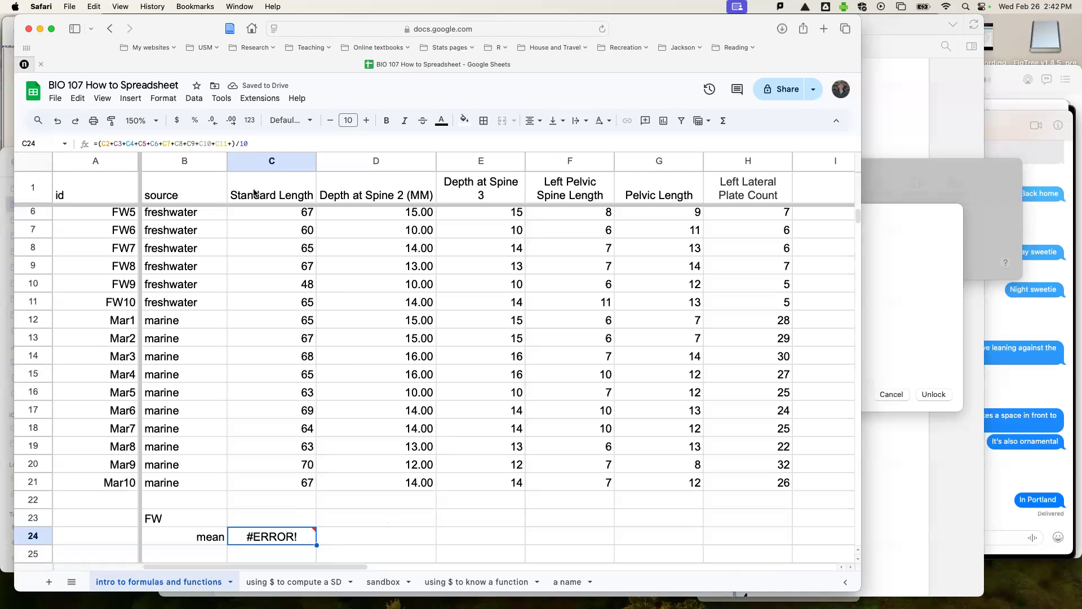
left_click(232, 144)
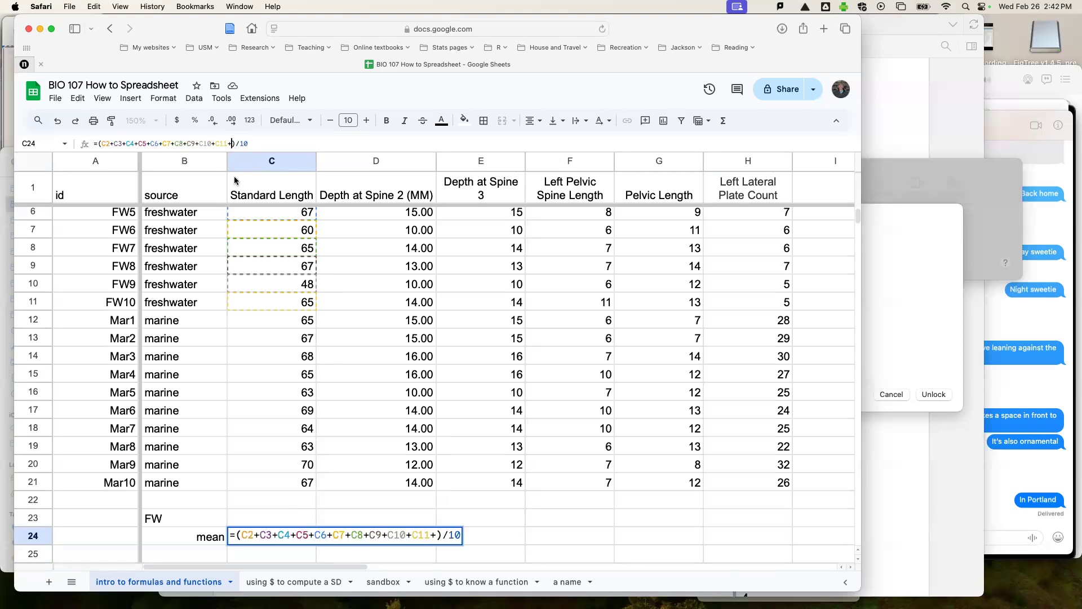
key("BackSpace")
key("Return")
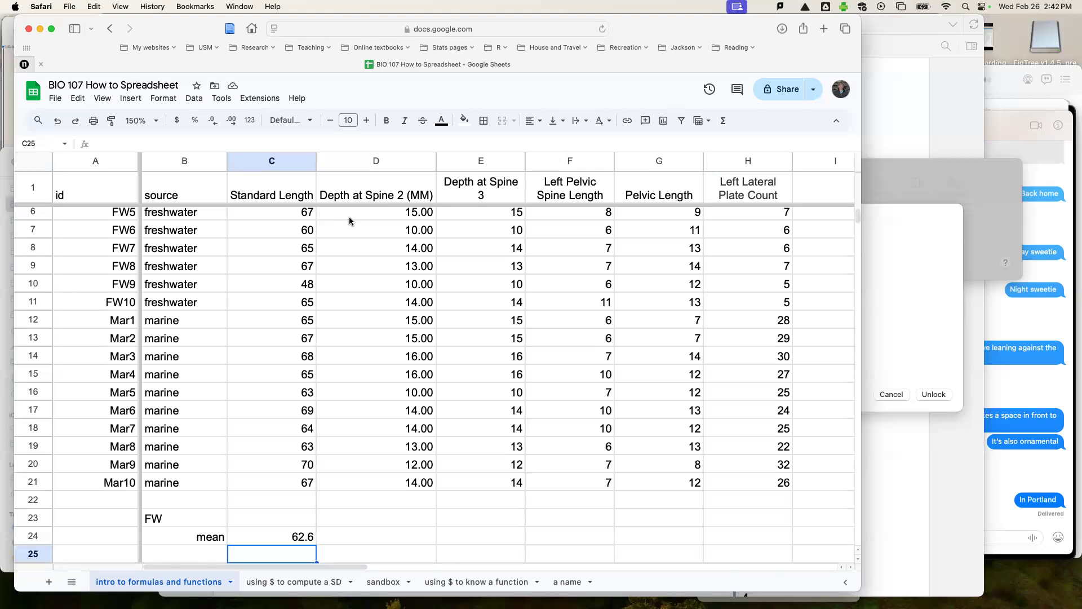
Step: Display the C24 formula larger by enlarging the browser page, and set the sheet zoom to 100%
left_click(289, 535)
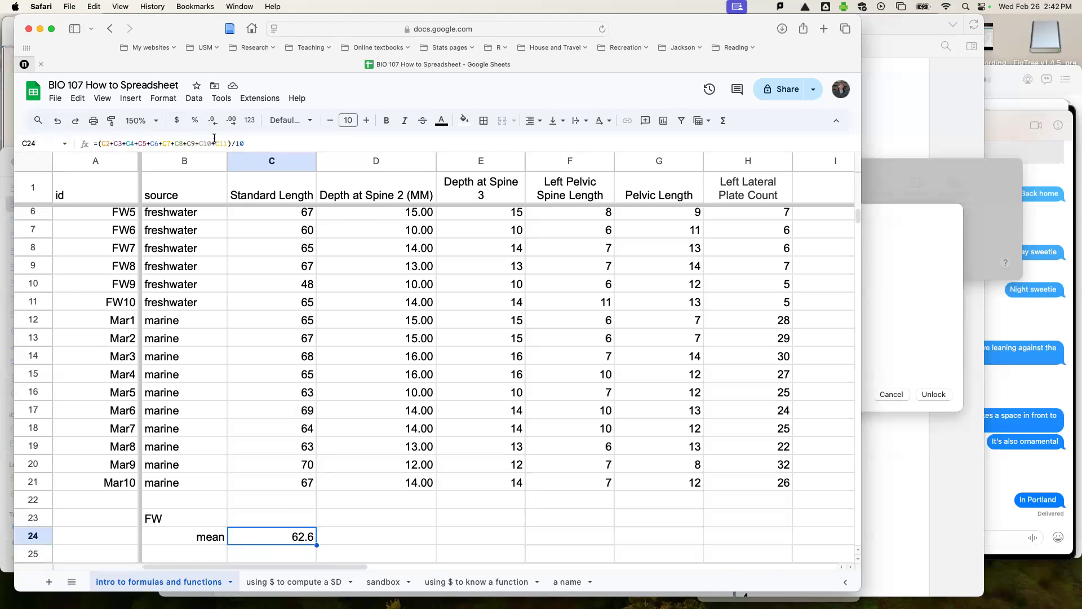
key("super+equal")
key("super+equal")
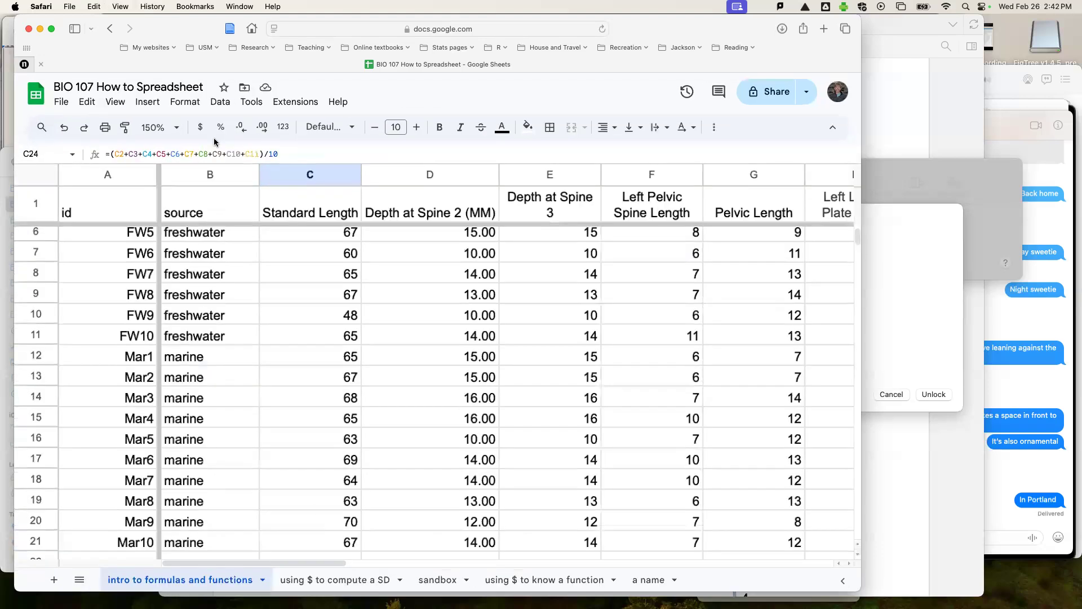
key("super+equal")
left_click(190, 133)
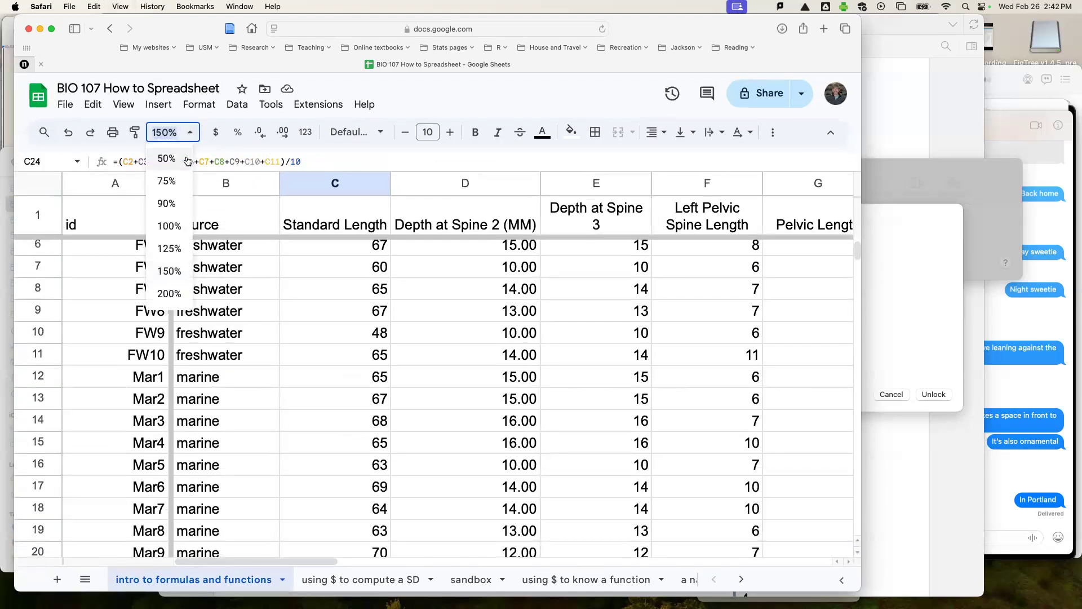
left_click(178, 224)
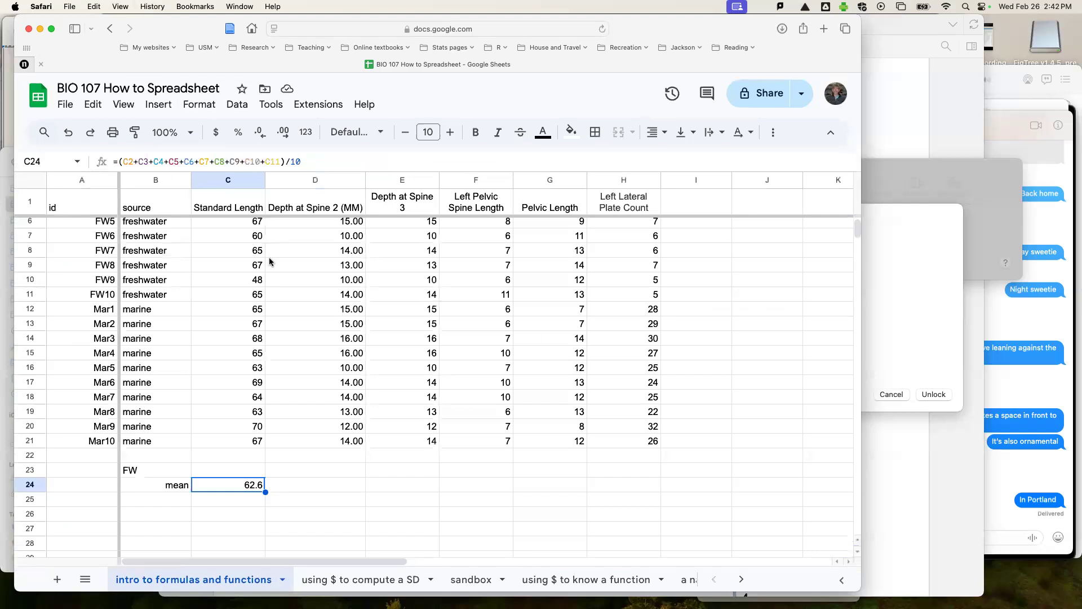
key("super+equal")
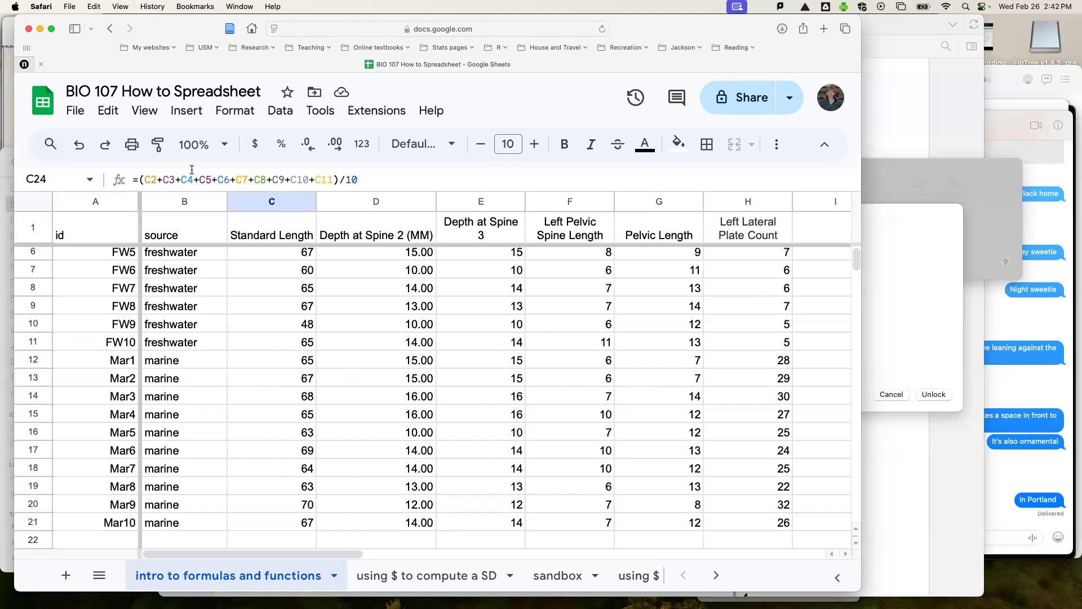
Step: Change the Standard Length of FW10 in C11 to 100 and check the freshwater mean in C24
scroll(219, 476, "down", 5)
left_click(279, 435)
left_click(279, 400)
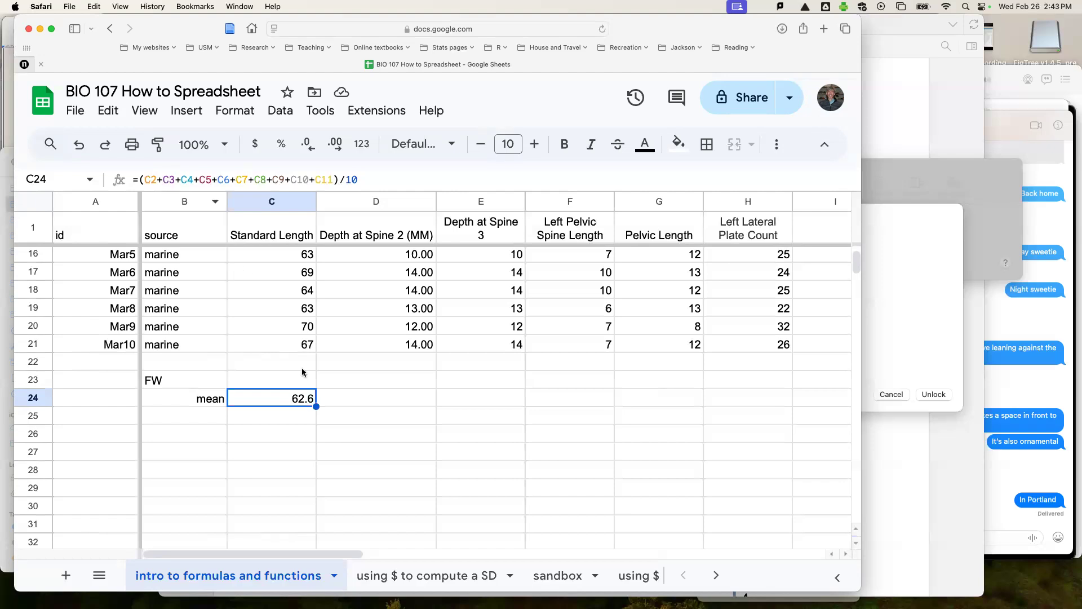
scroll(303, 369, "up", 5)
scroll(302, 372, "down", 2)
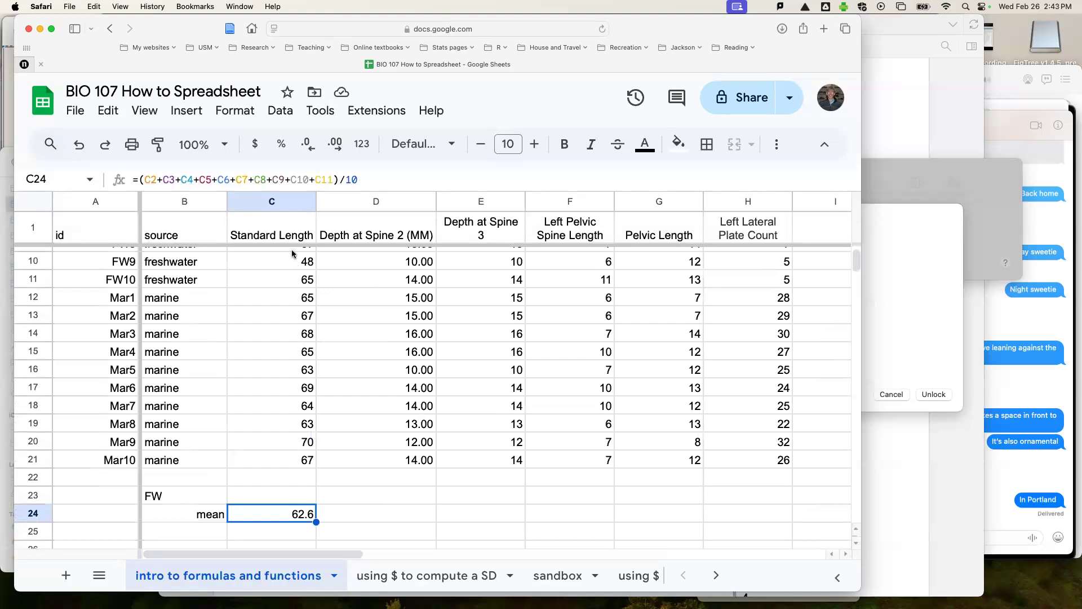
left_click(290, 285)
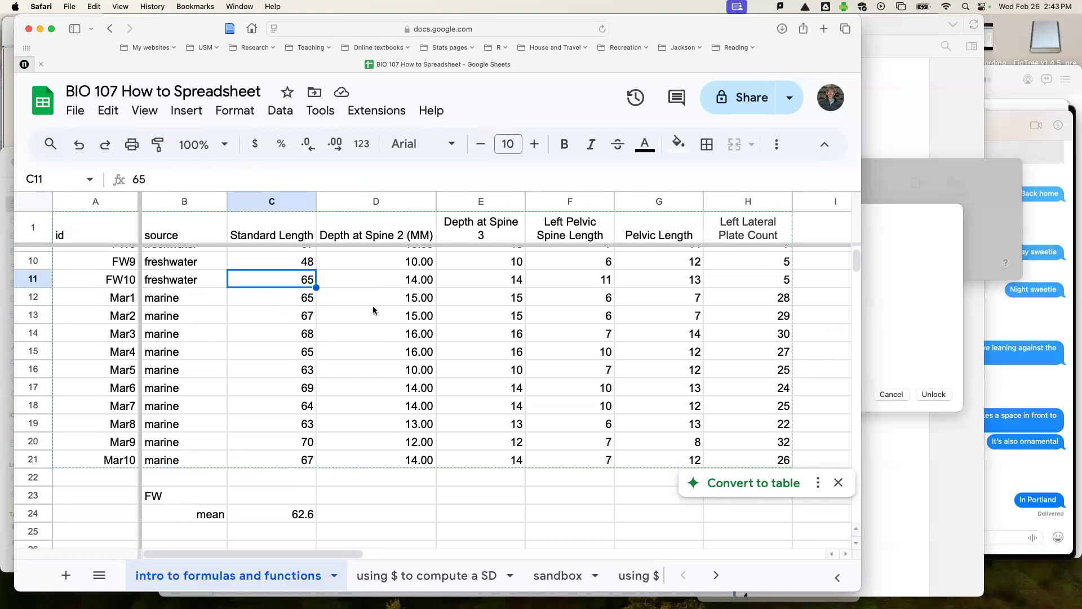
type("100")
key("Return")
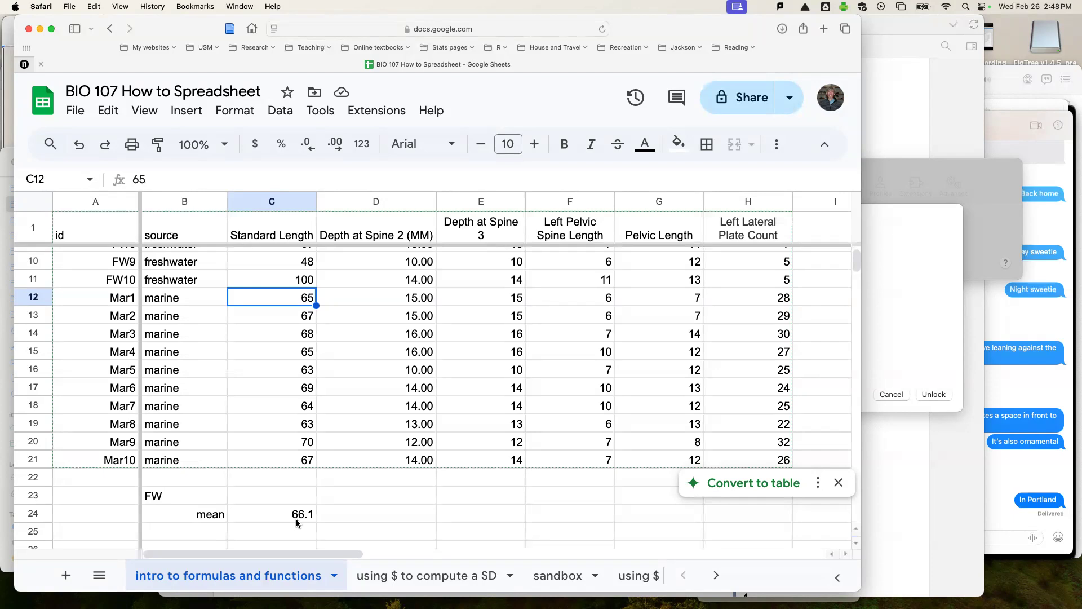
scroll(296, 519, "up", 3)
scroll(296, 519, "down", 5)
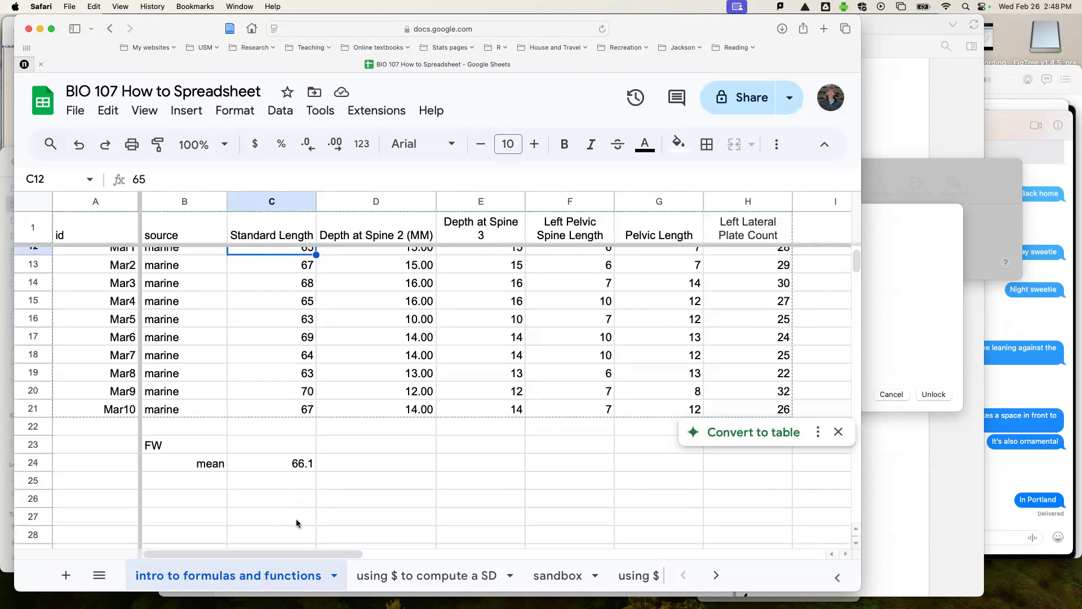
Step: Review the freshwater mean formula in C24 and enter the label "mean" in B25
left_click(299, 465)
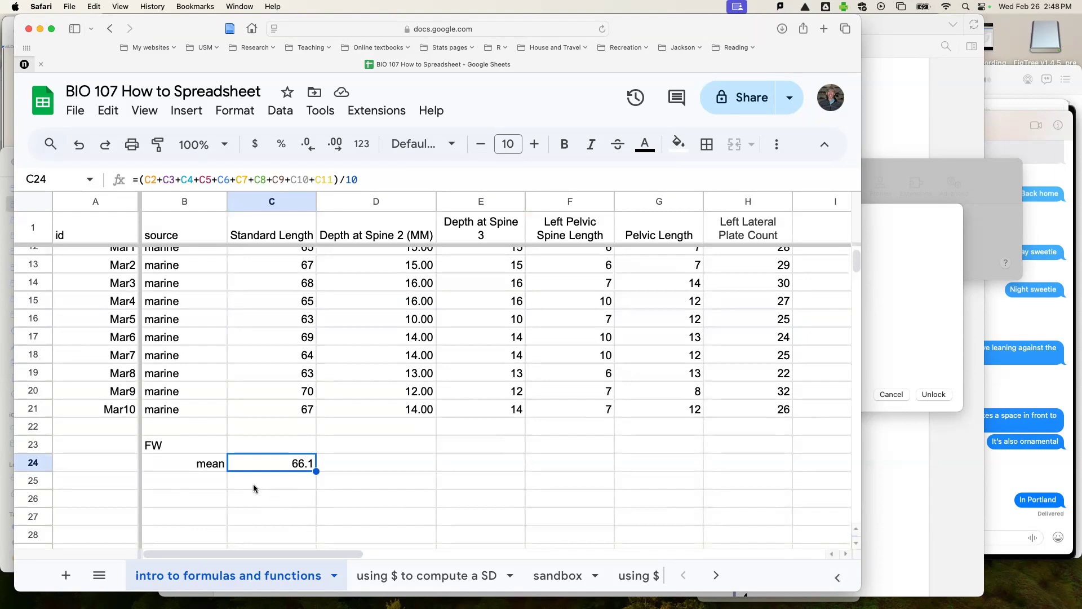
left_click(213, 484)
type("mean")
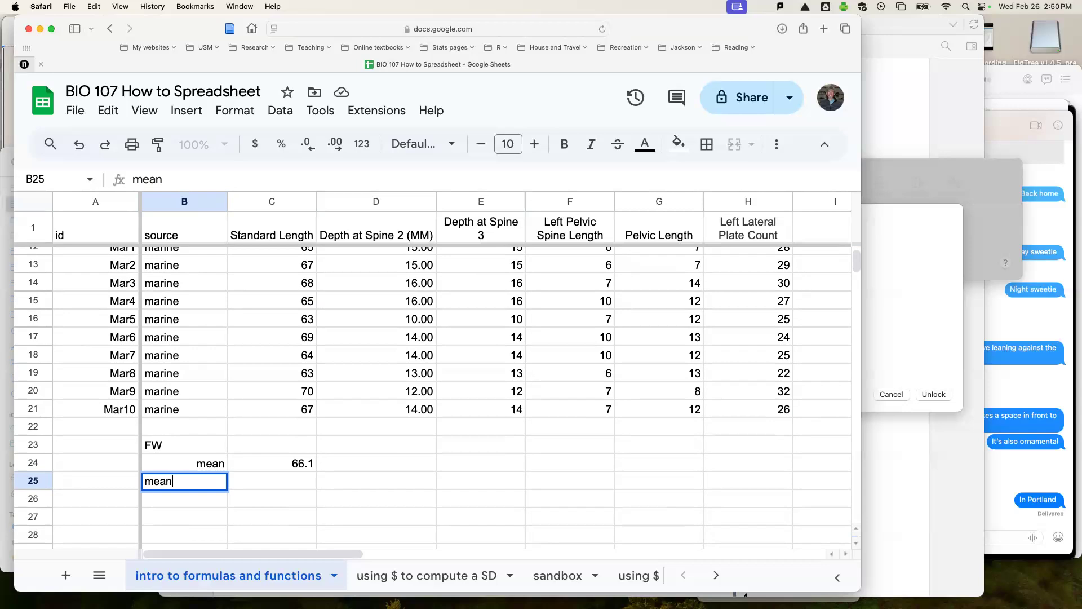
key("Tab")
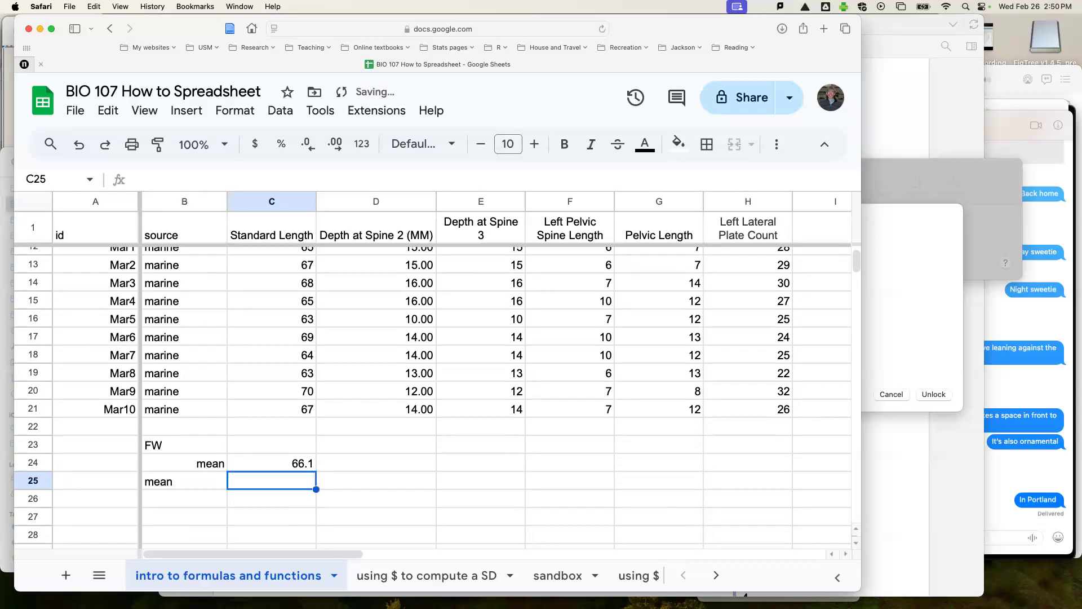
Step: Enter =sum(C2:C11) in C25 to total the freshwater Standard Length values using a cell range
type("=")
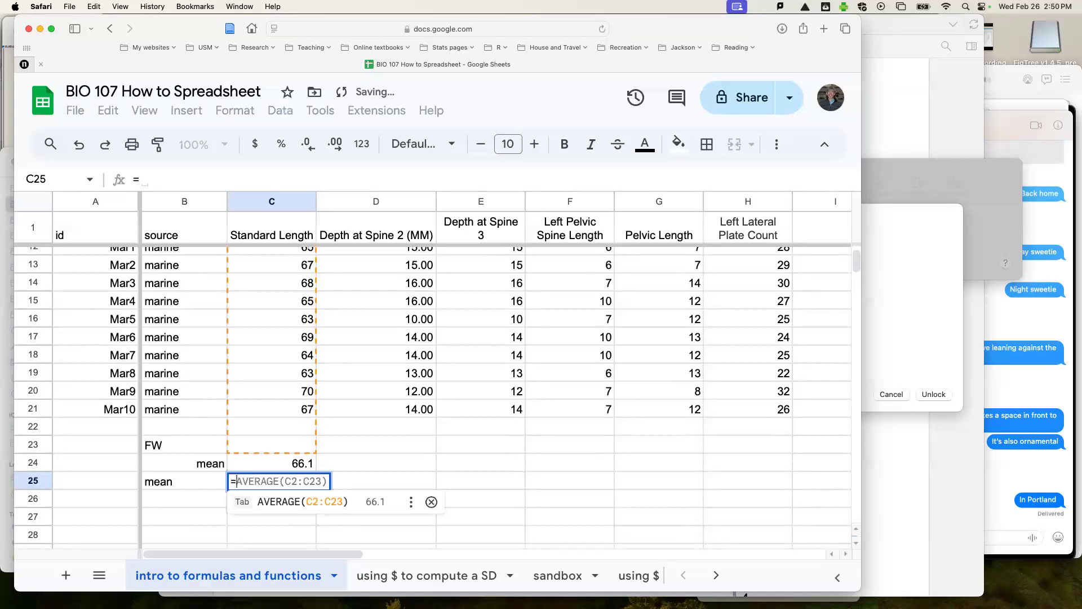
type("sum(")
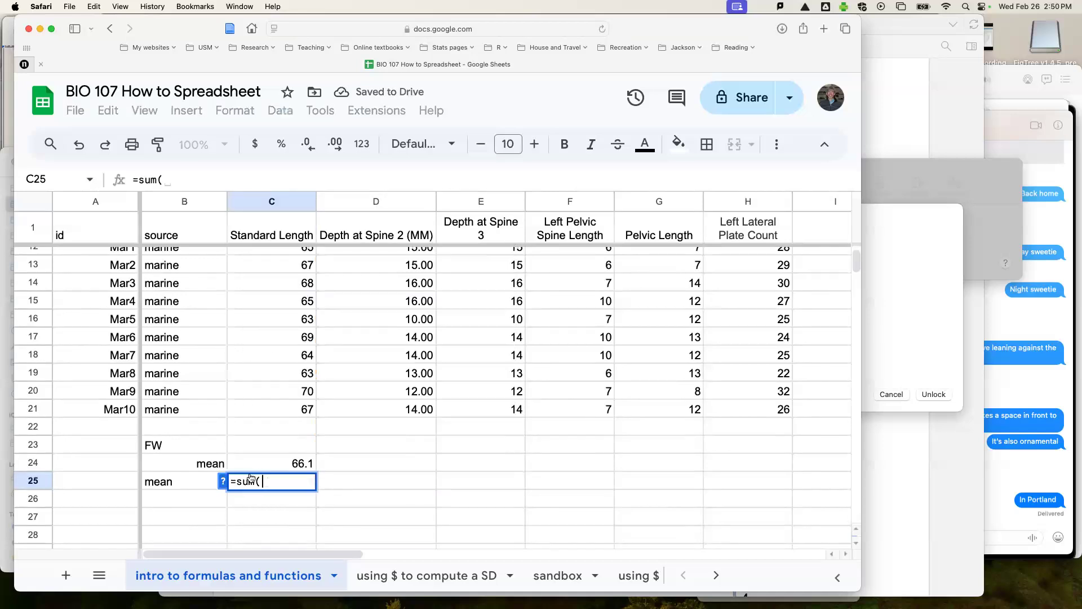
scroll(314, 448, "up", 5)
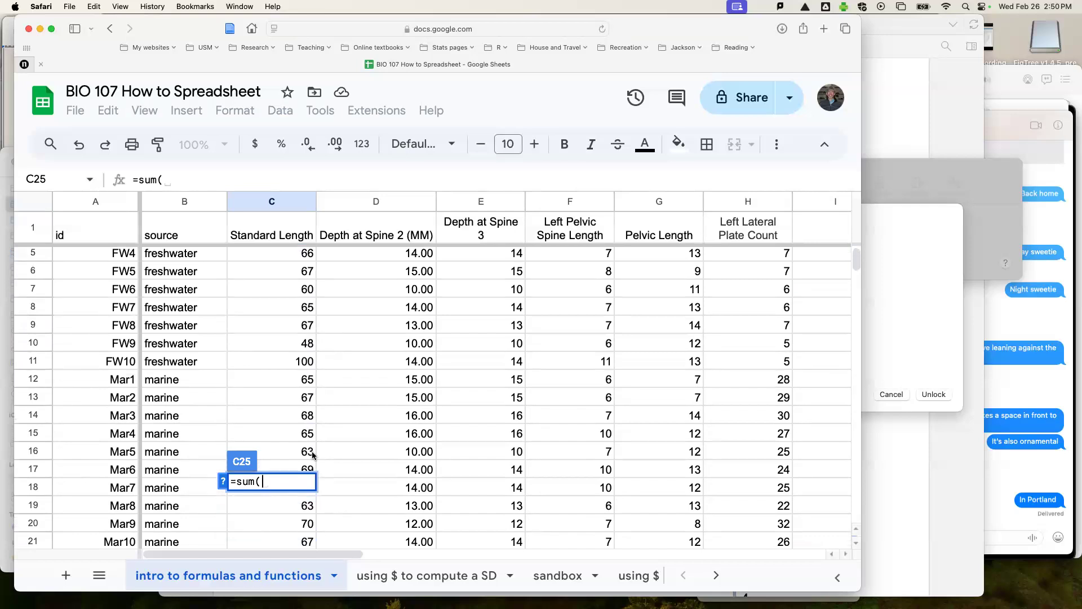
scroll(314, 455, "up", 2)
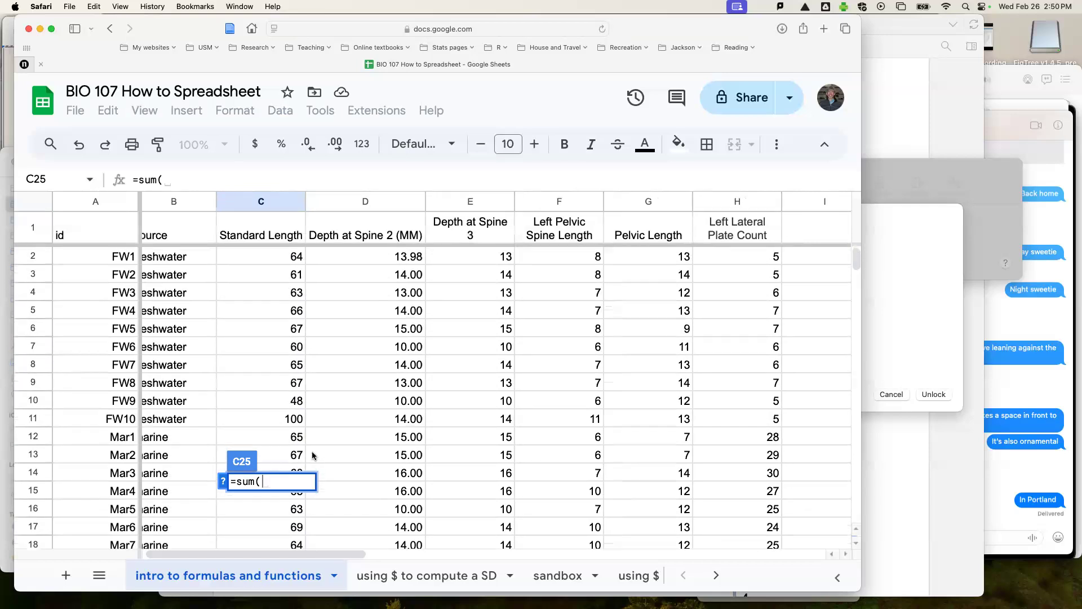
left_click(285, 260)
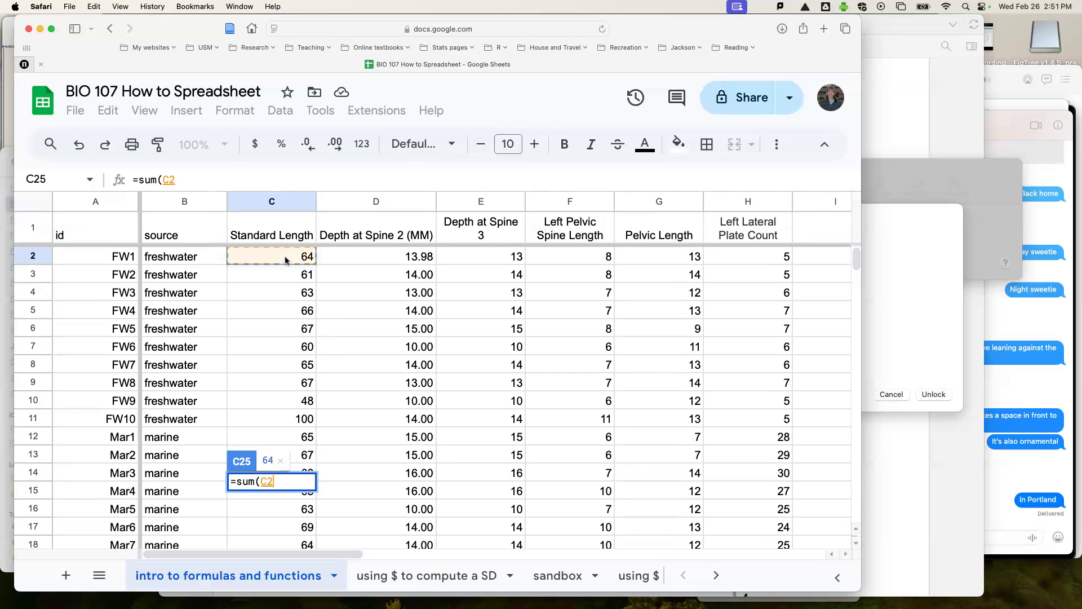
left_click_drag(286, 260, 288, 418)
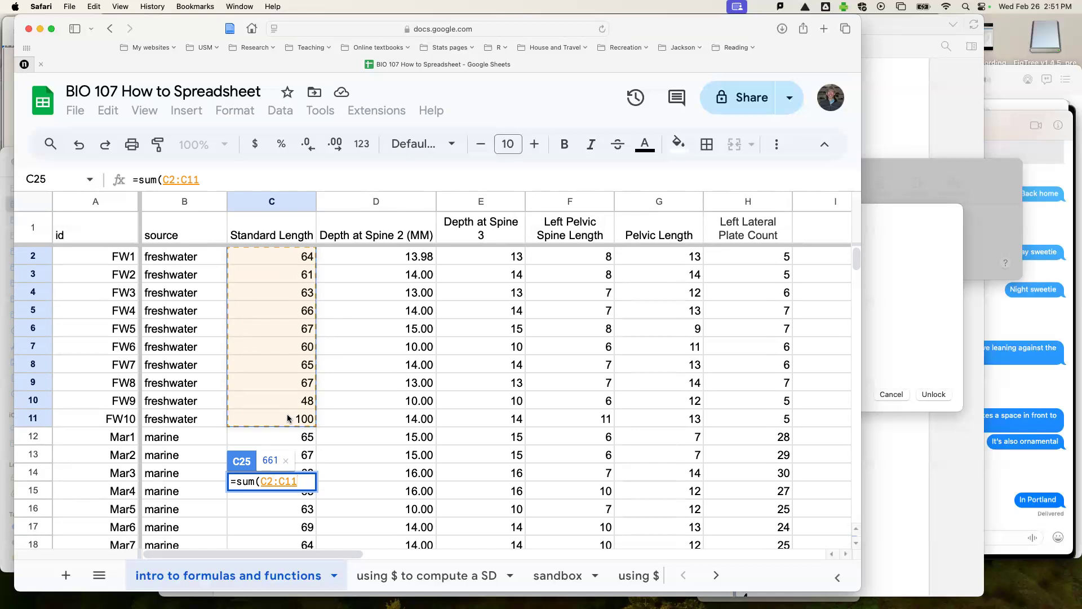
type("(")
key("BackSpace")
type(")")
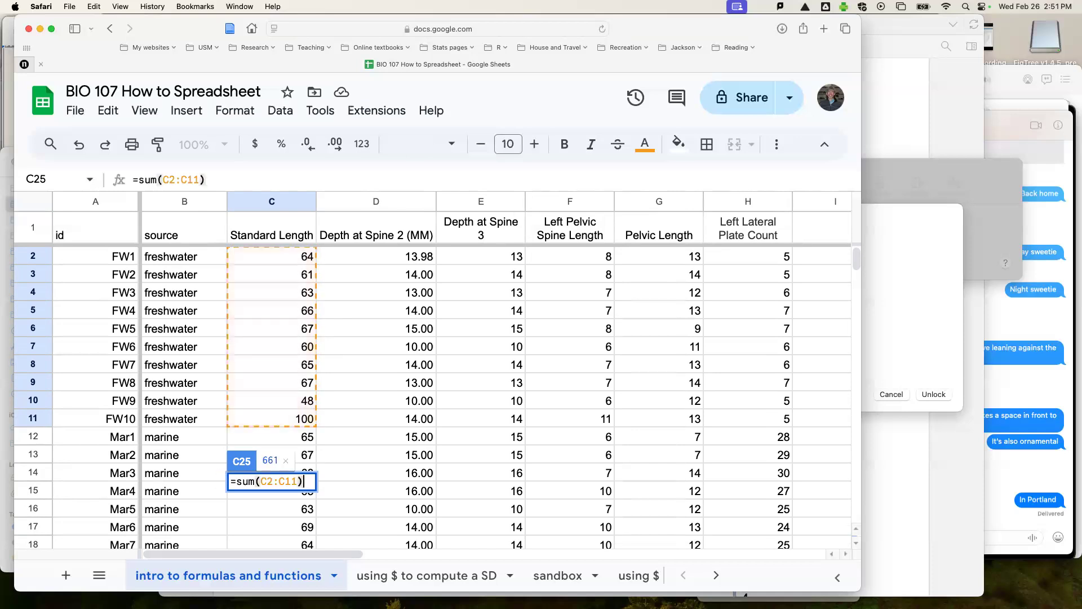
key("Return")
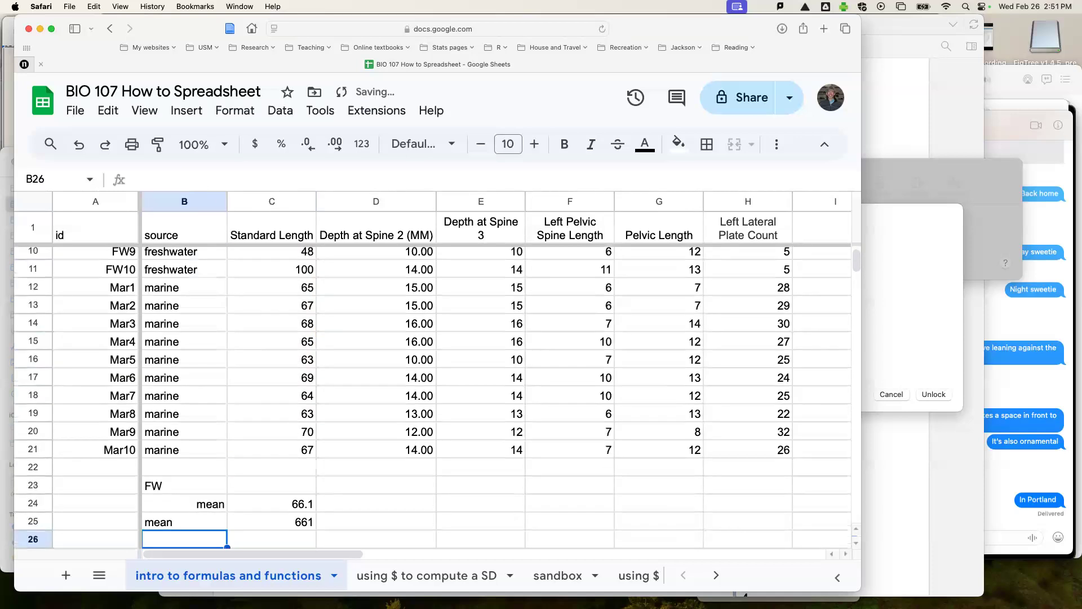
Step: Append /10 to the sum formula in C25 to turn the total into a mean
left_click(289, 525)
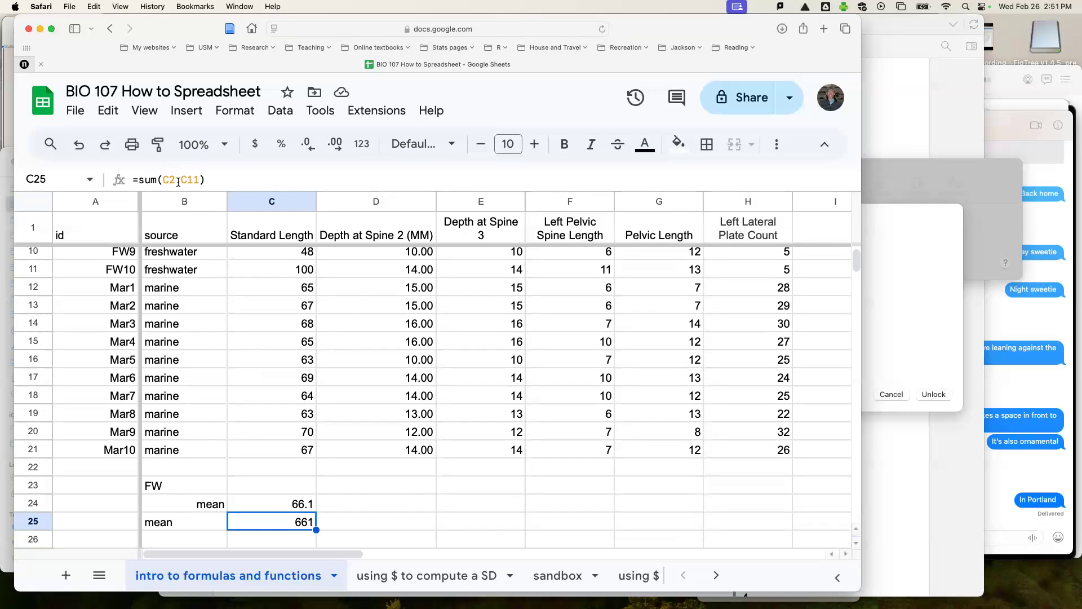
left_click(233, 180)
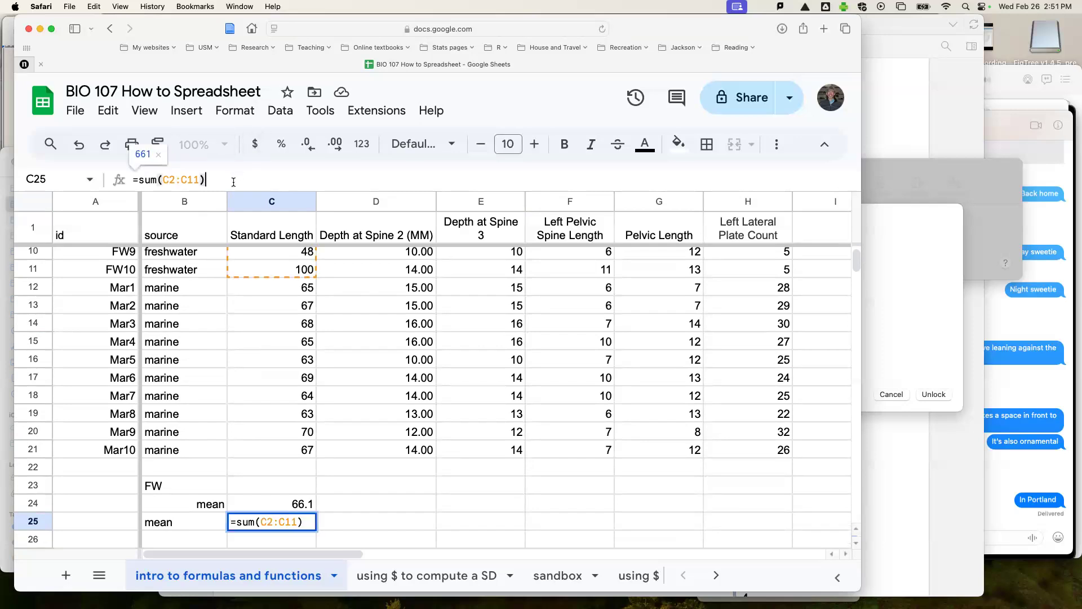
type("/10")
key("Return")
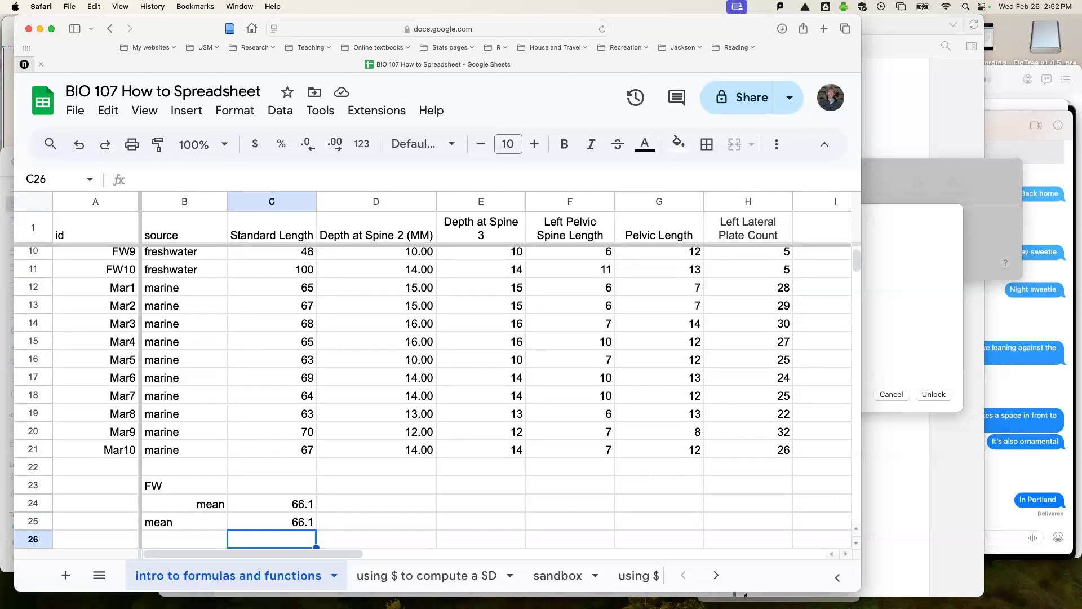
Step: Replace the divisor 10 in the C25 formula with count(c2:c11)
left_click(297, 526)
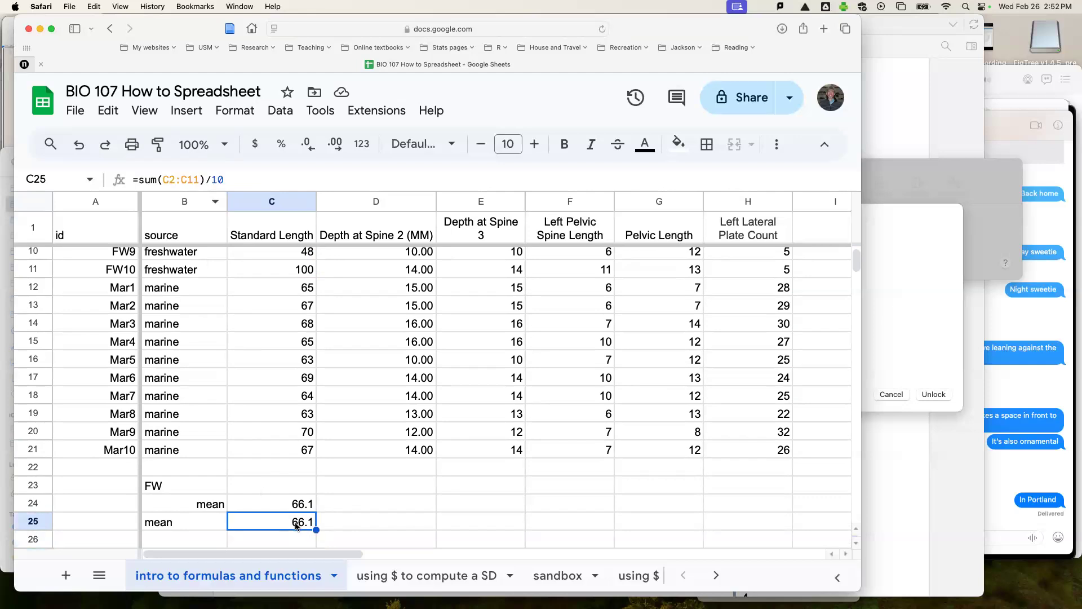
left_click(235, 179)
key("BackSpace")
key("BackSpace")
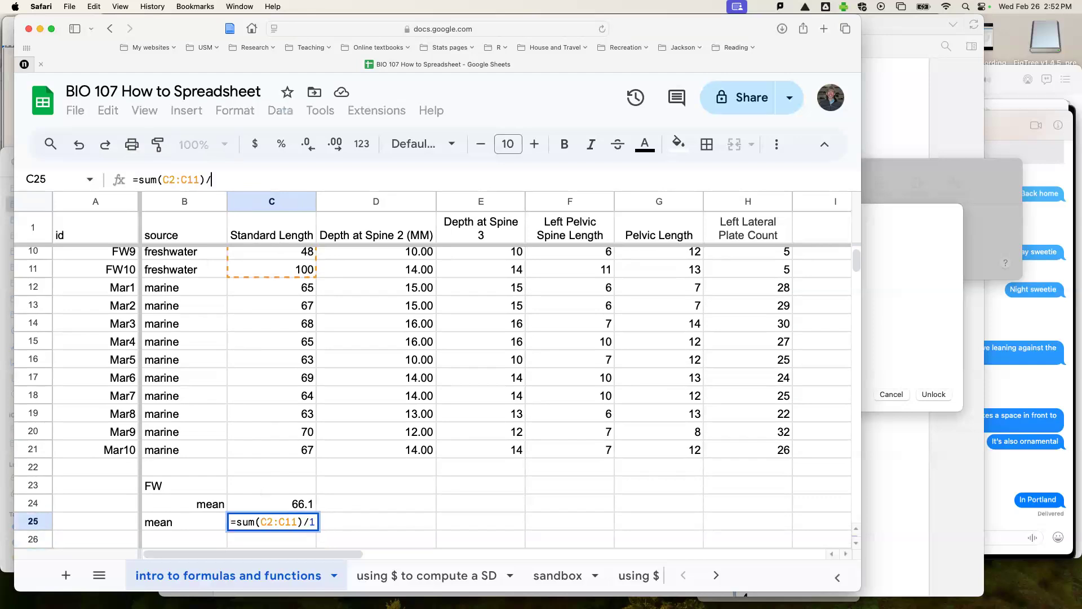
type("count")
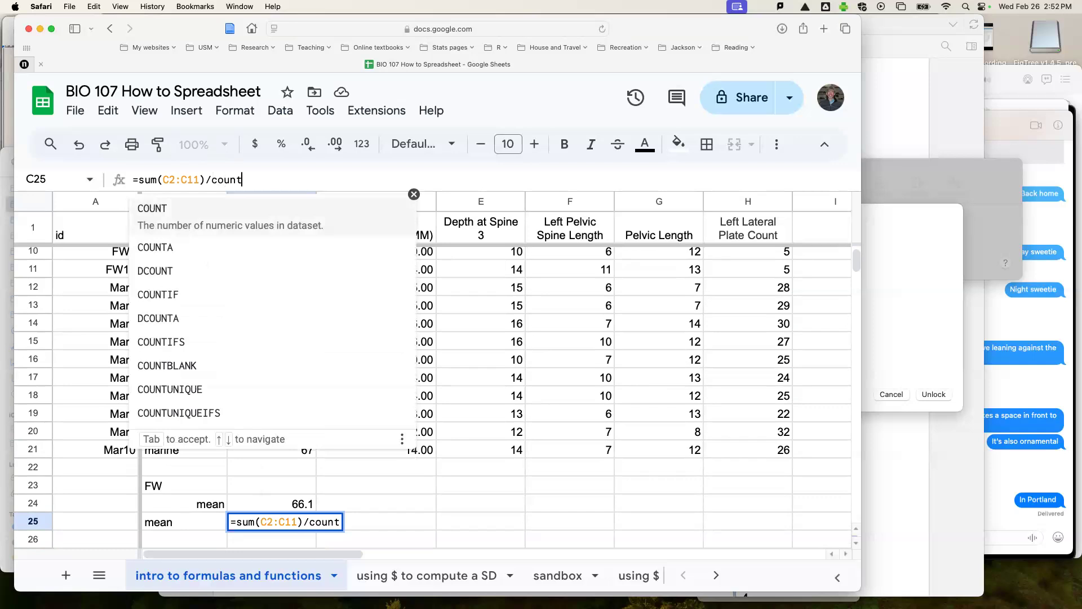
type("(")
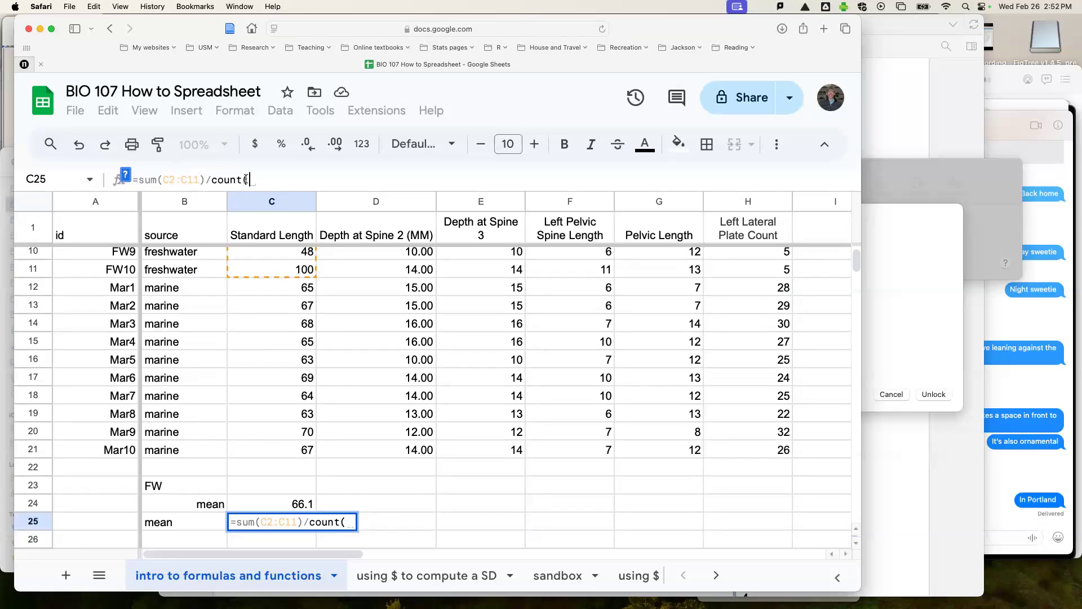
type("c2")
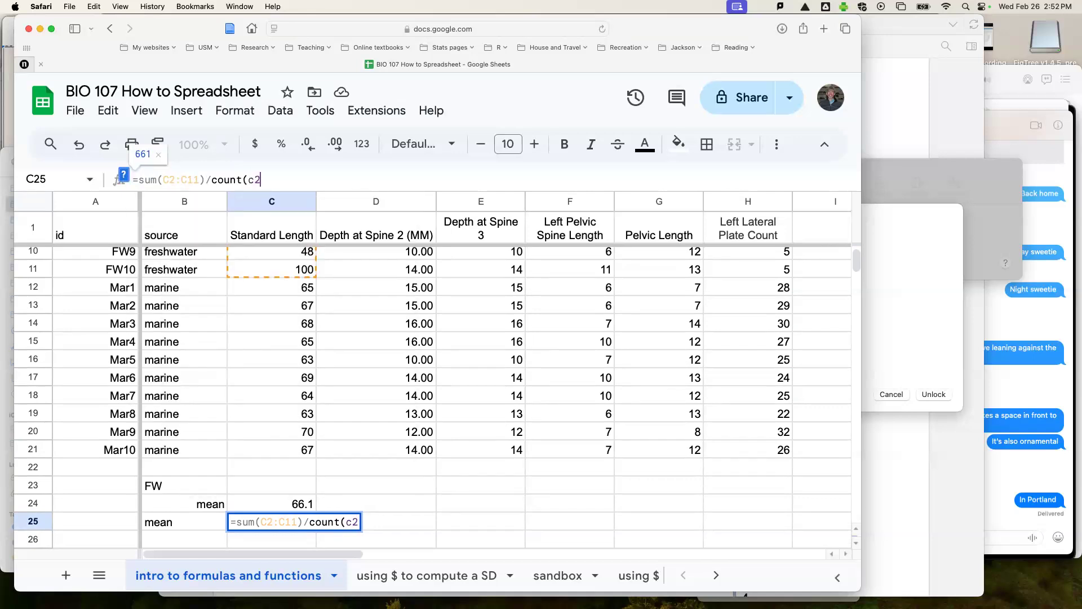
type(":c11")
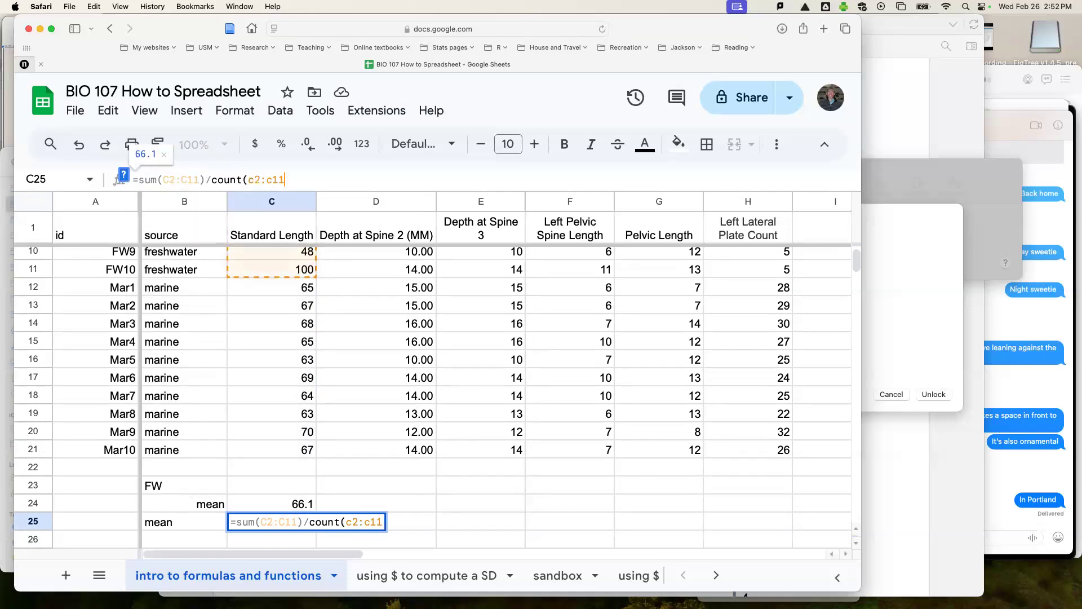
type(")")
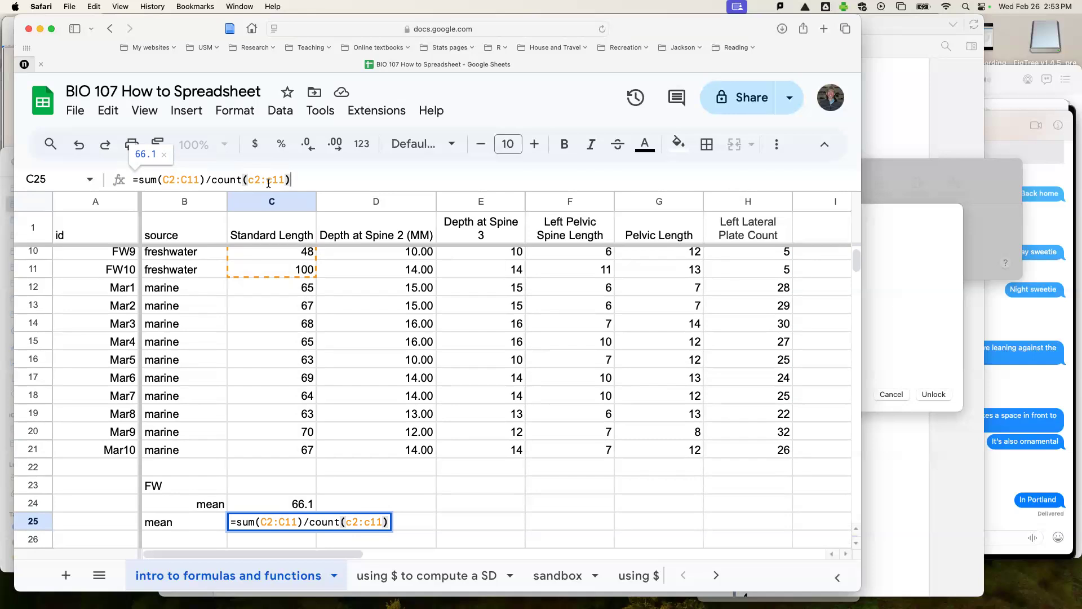
key("Return")
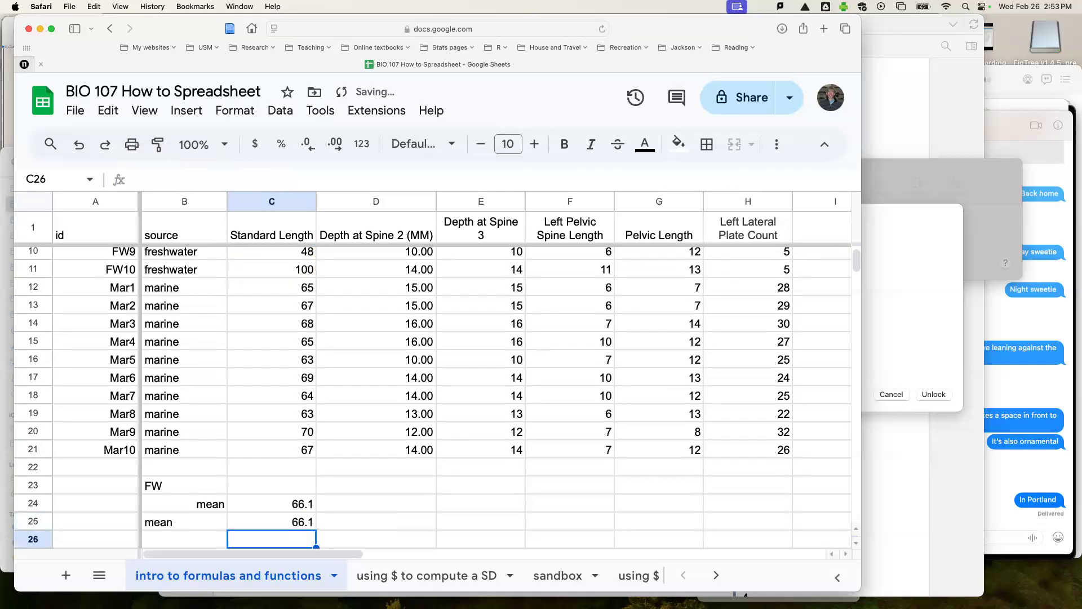
Step: Review the sum and count formula in C25 and enter the label "mean" in B26
left_click(296, 523)
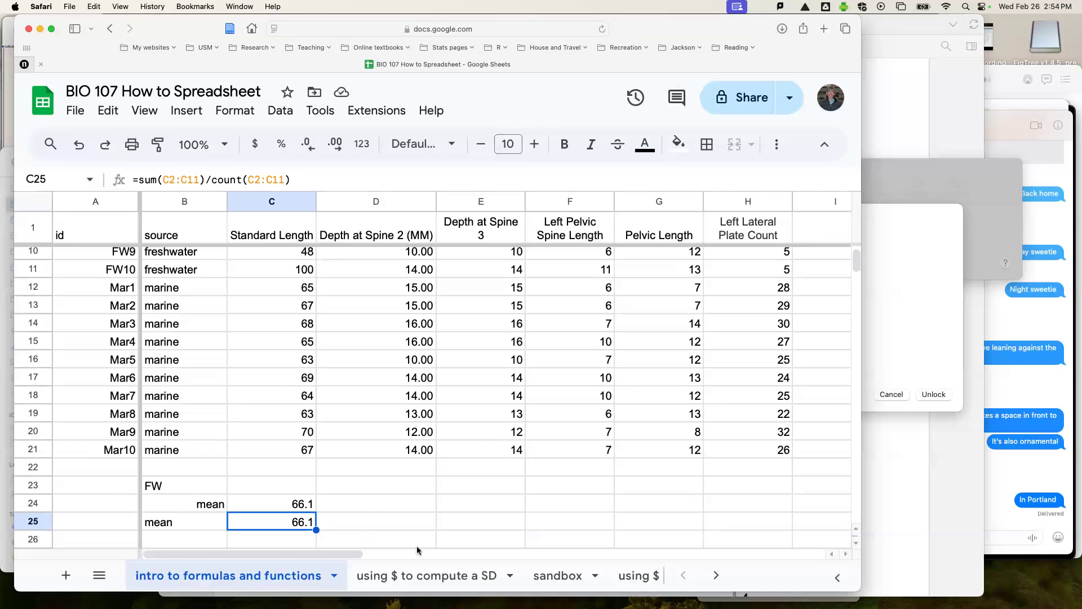
scroll(435, 485, "down", 3)
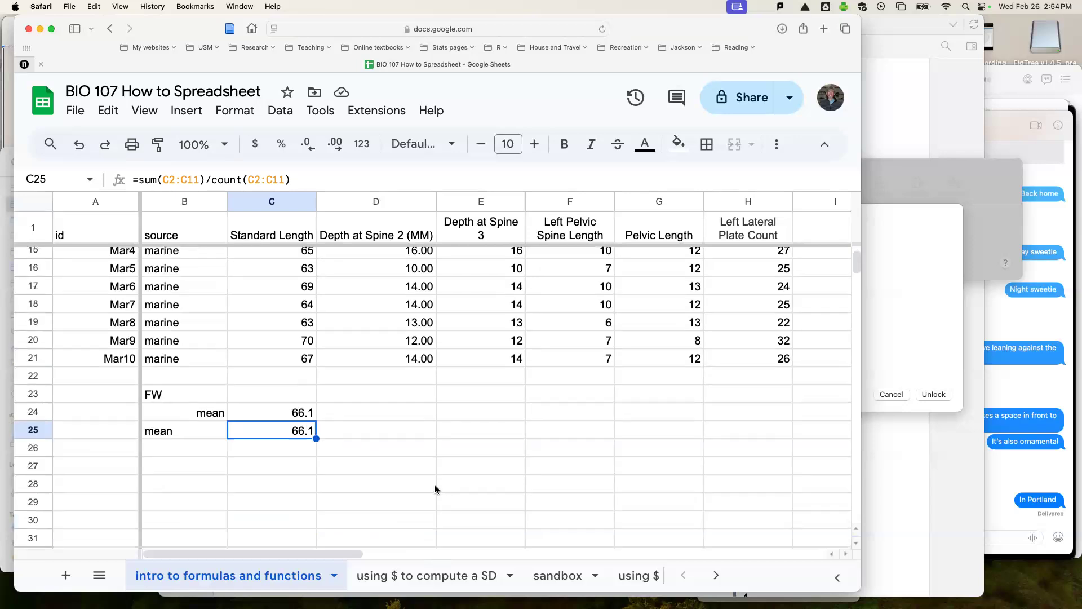
left_click(215, 423)
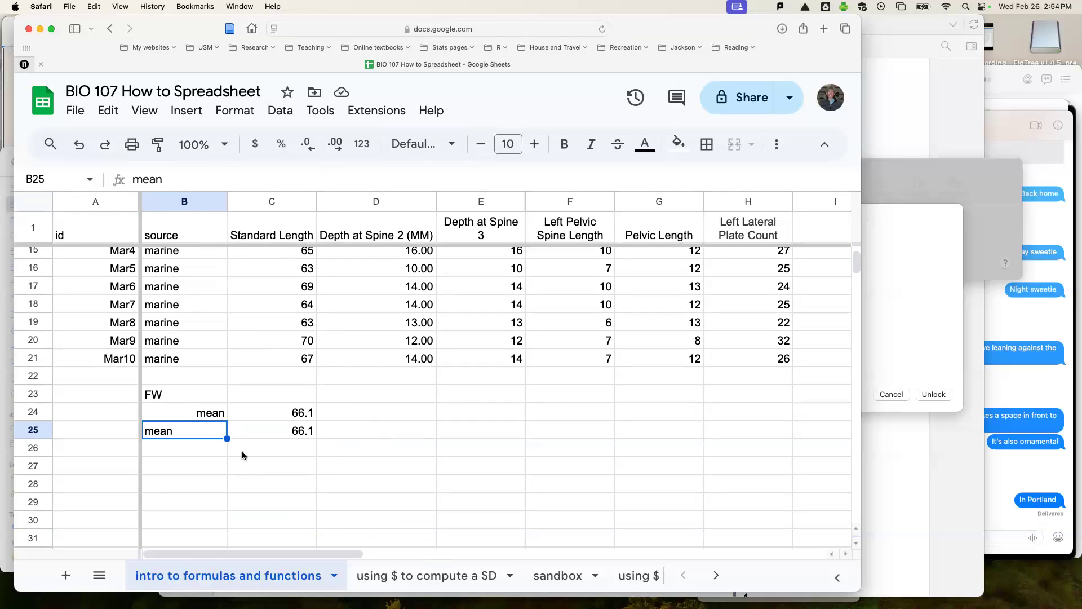
left_click(218, 448)
type("mean")
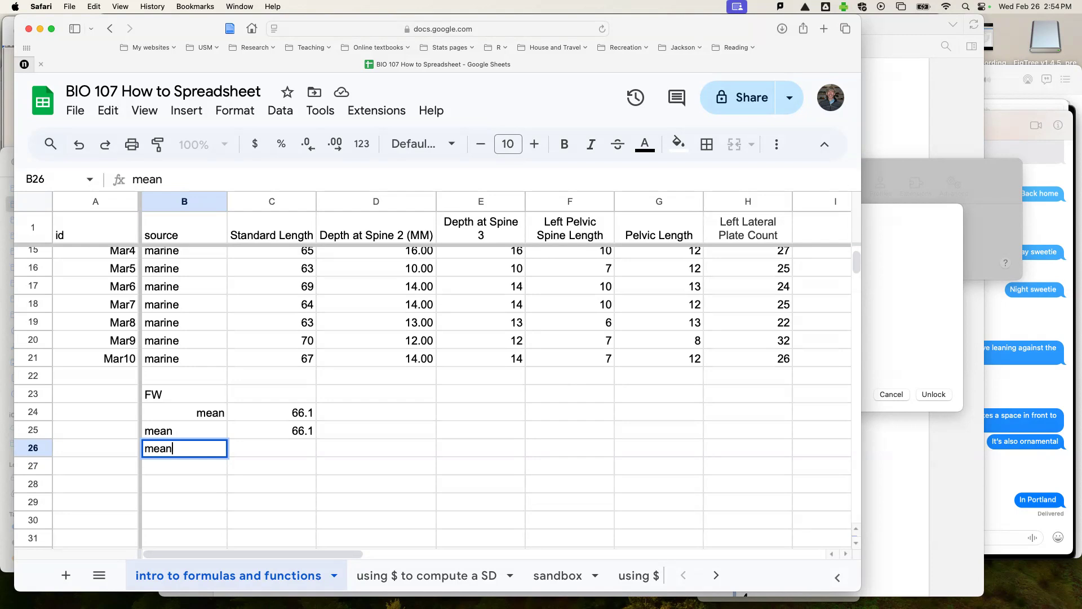
Step: Enter =average(C2:C11) in C26 to compute the freshwater Standard Length mean with a single function
left_click(292, 452)
type("=a")
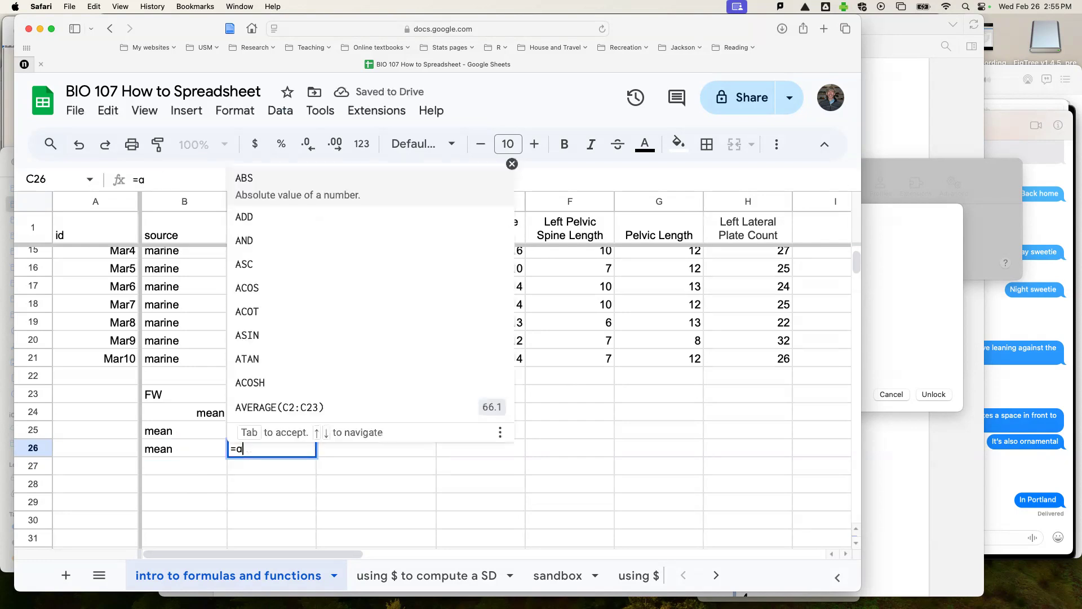
key("BackSpace")
type("average(")
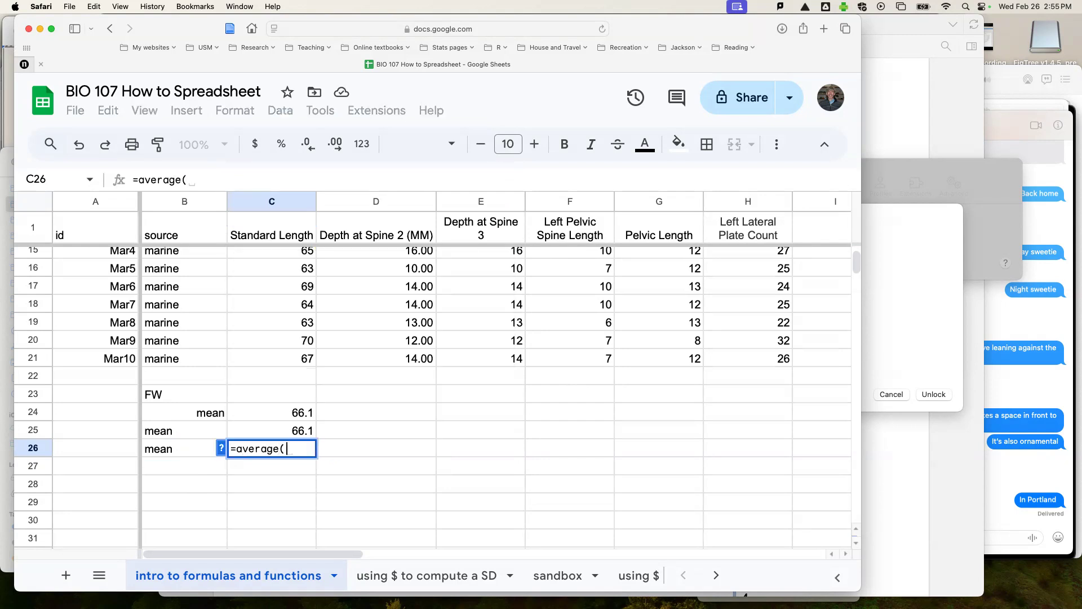
scroll(333, 451, "up", 5)
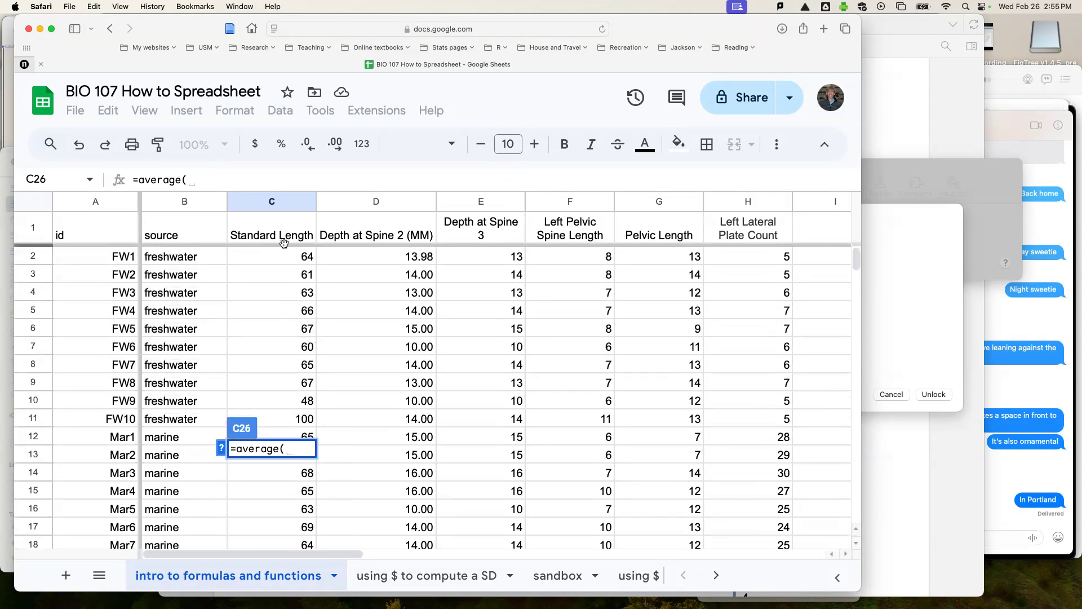
left_click_drag(285, 257, 278, 418)
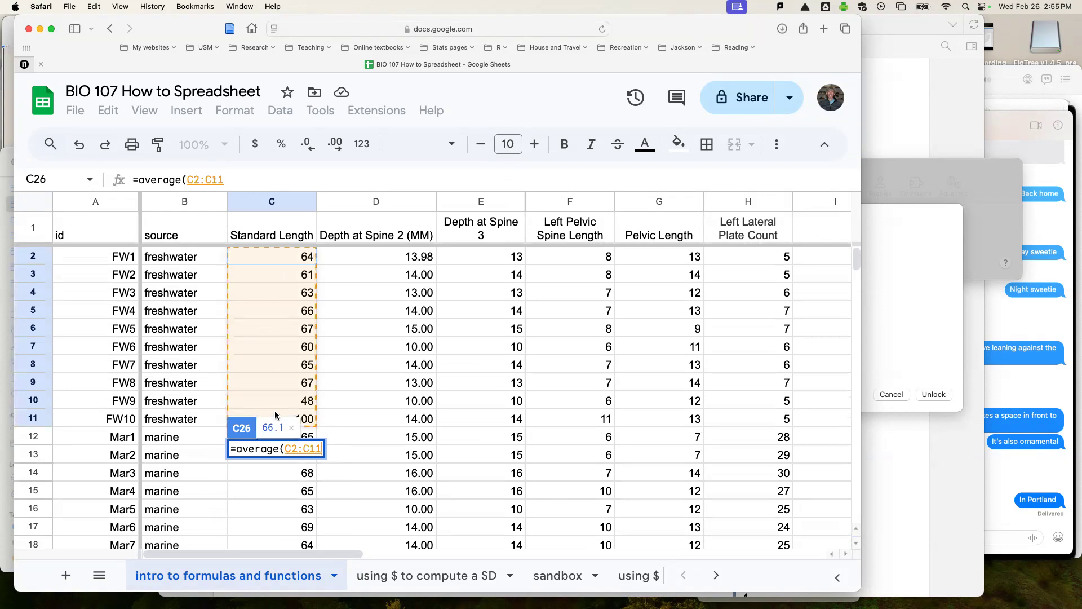
type(")")
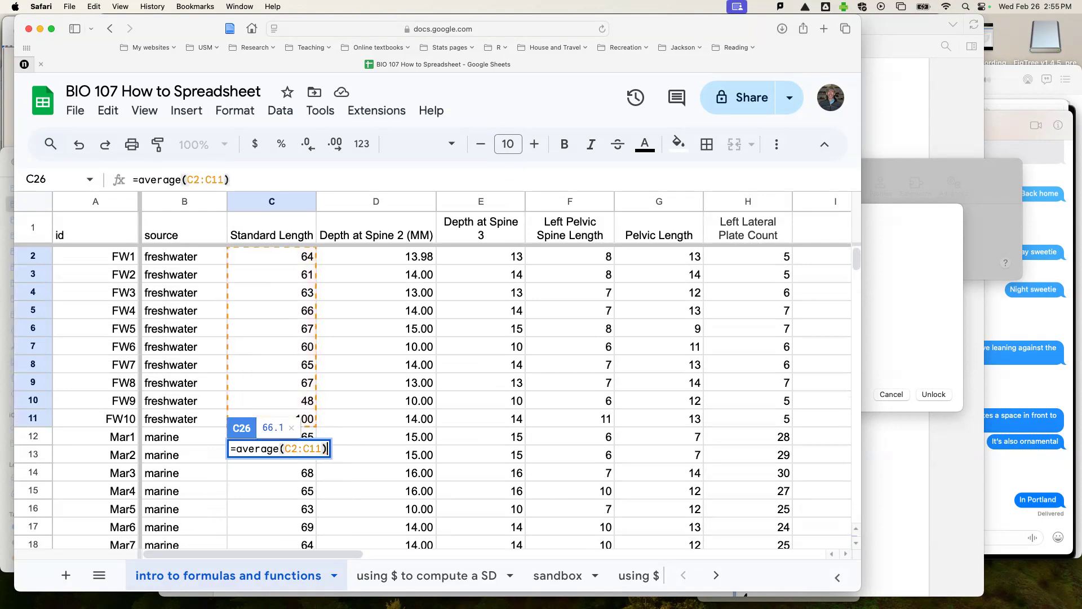
key("Return")
scroll(406, 489, "down", 5)
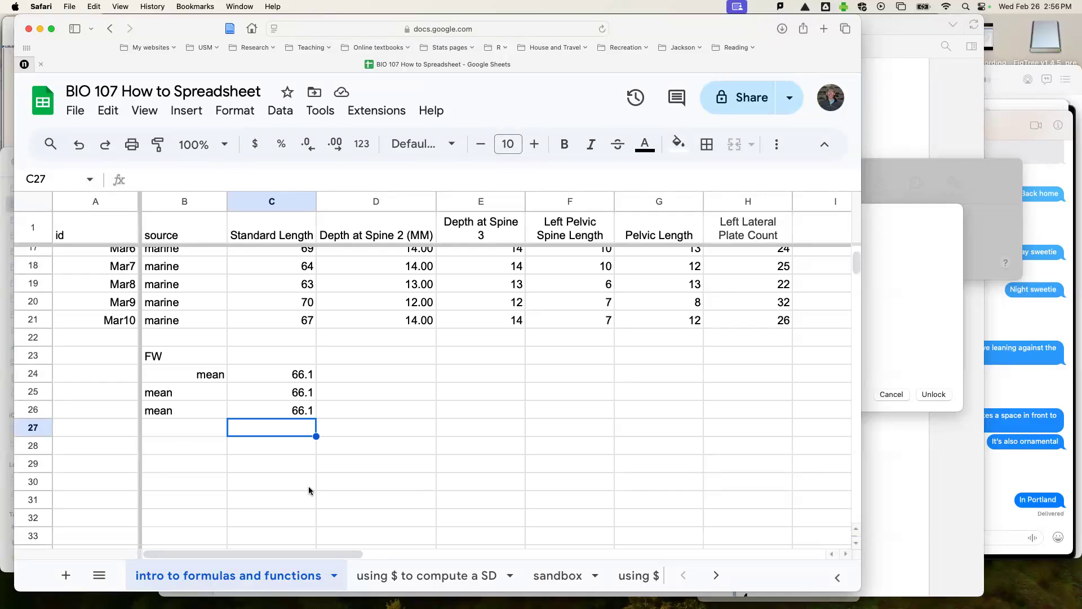
Step: Delete rows 24 and 25, which hold the two earlier versions of the mean calculation
left_click(247, 482)
left_click_drag(34, 373, 33, 390)
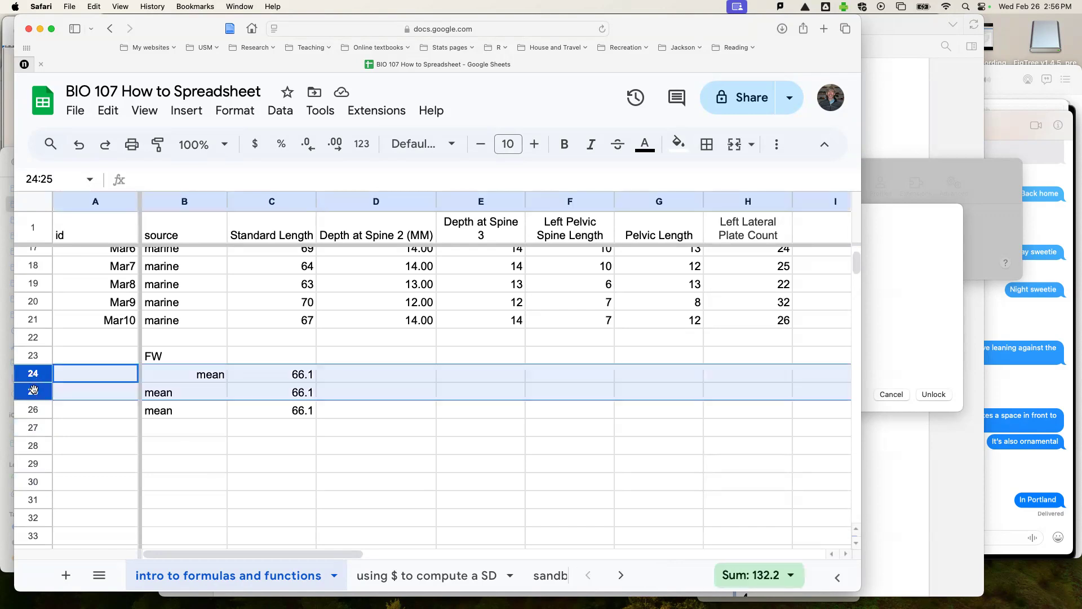
left_click(108, 112)
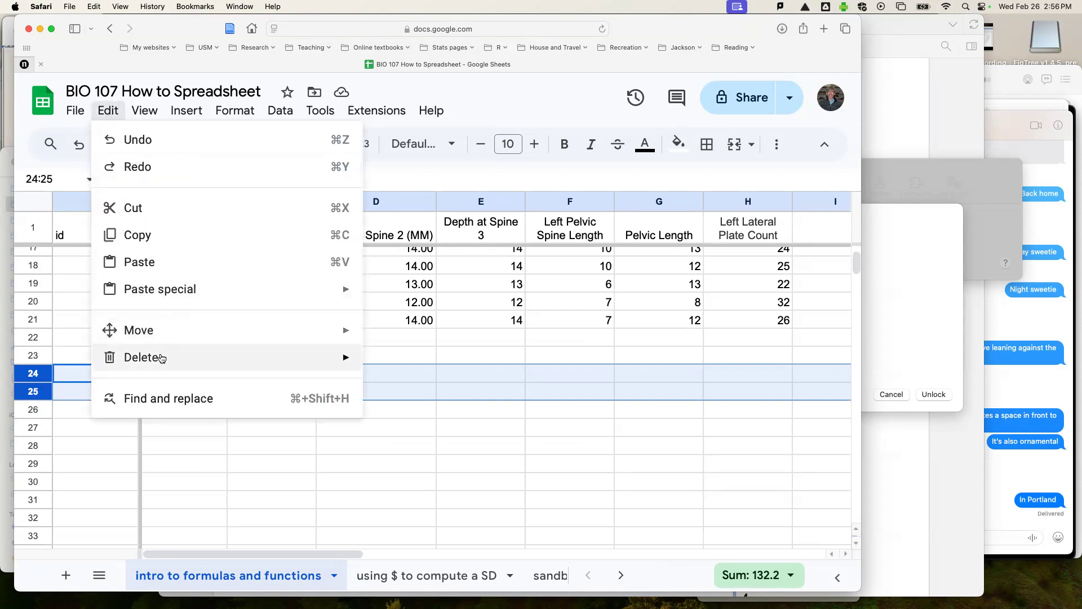
mouse_move(161, 358)
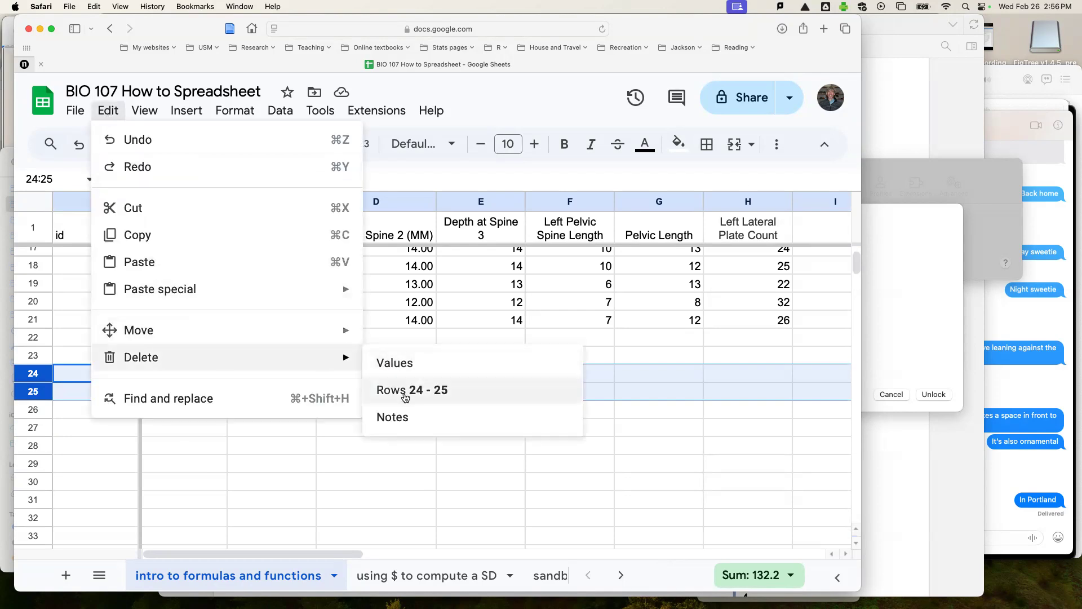
left_click(404, 396)
left_click(373, 431)
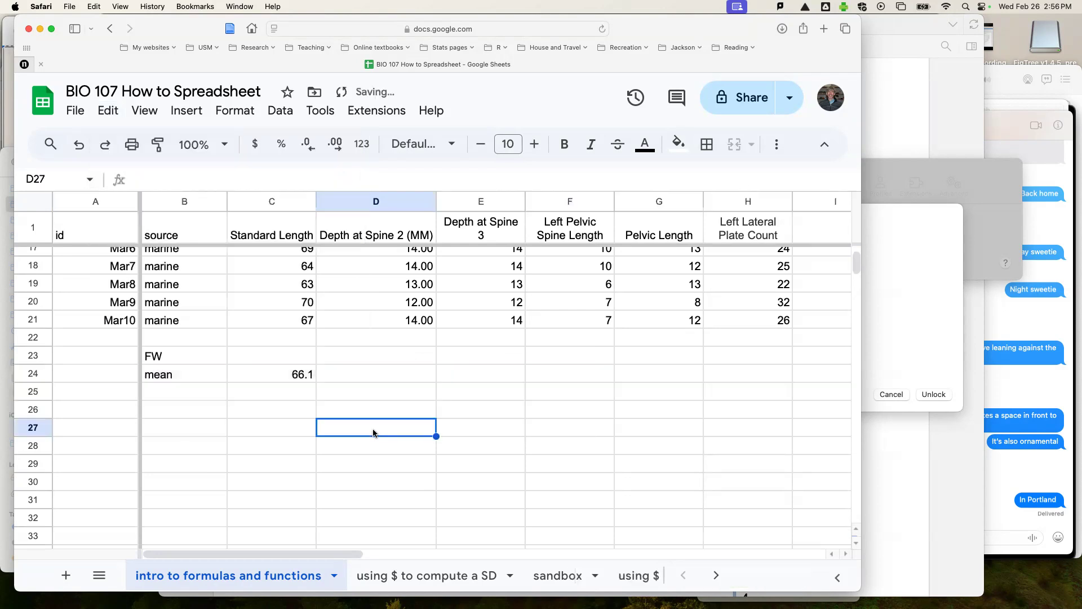
Step: Right-align the "mean" label in B24
left_click(204, 376)
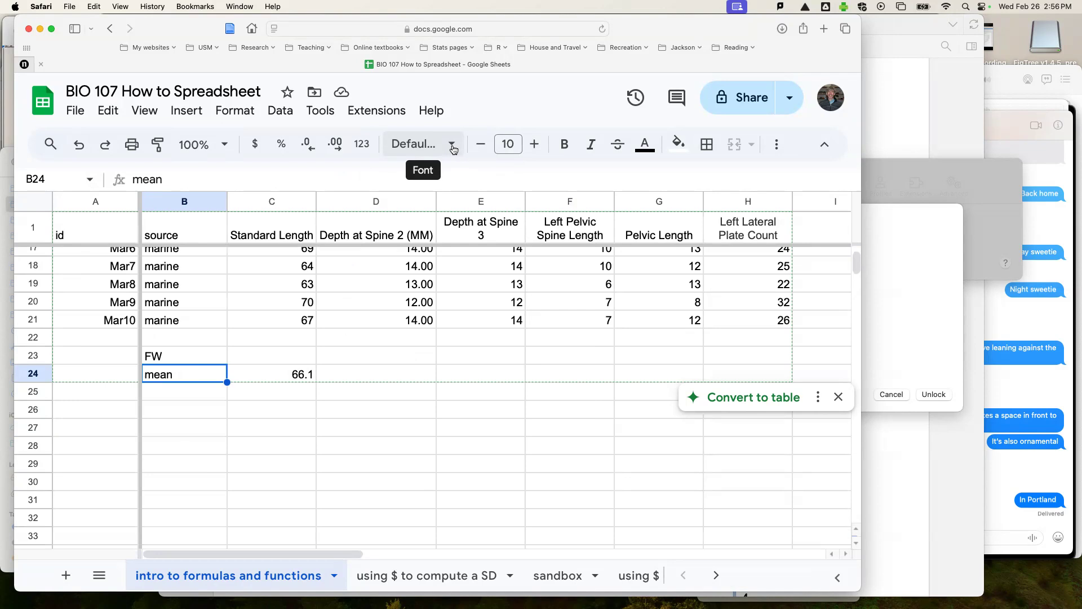
left_click(778, 145)
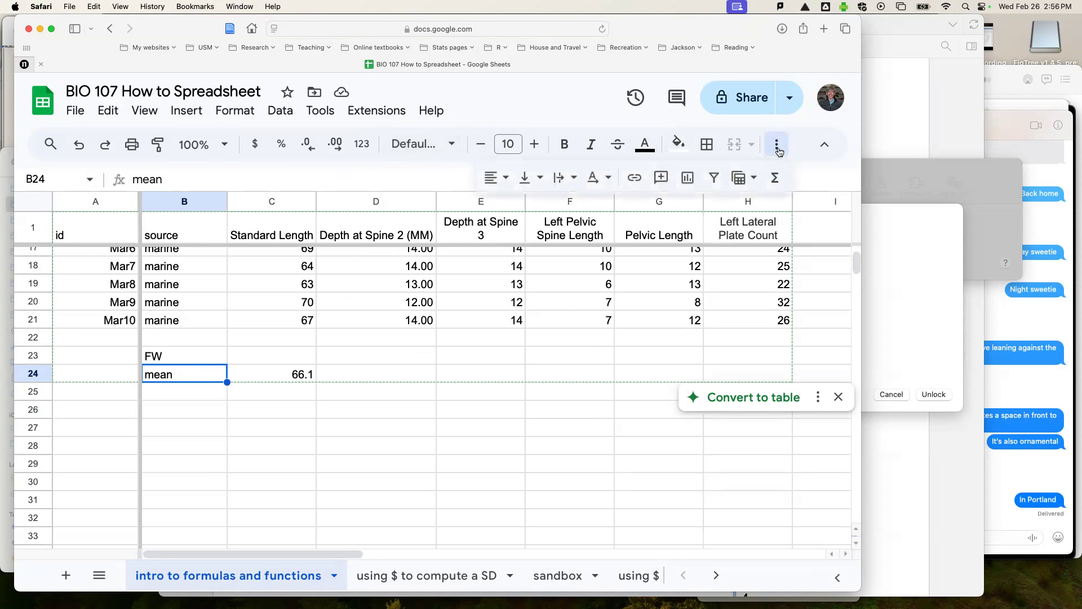
left_click(503, 179)
left_click(549, 209)
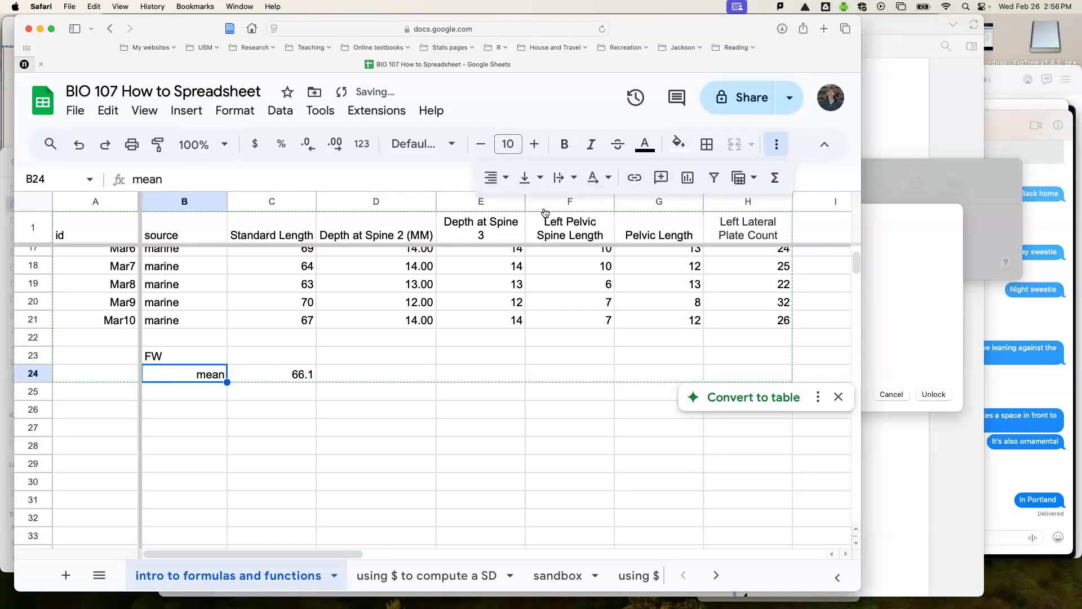
left_click(404, 377)
type("d")
key("BackSpace")
key("Return")
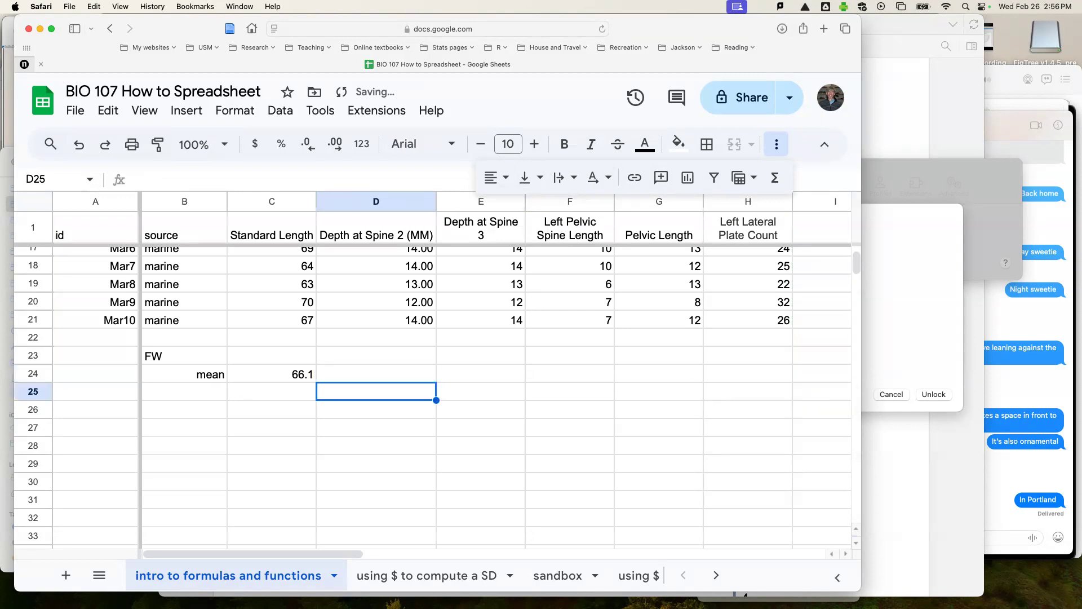
Step: Look over the freshwater Standard Length values and enter the label "SD" in B25 below the mean label
left_click(208, 393)
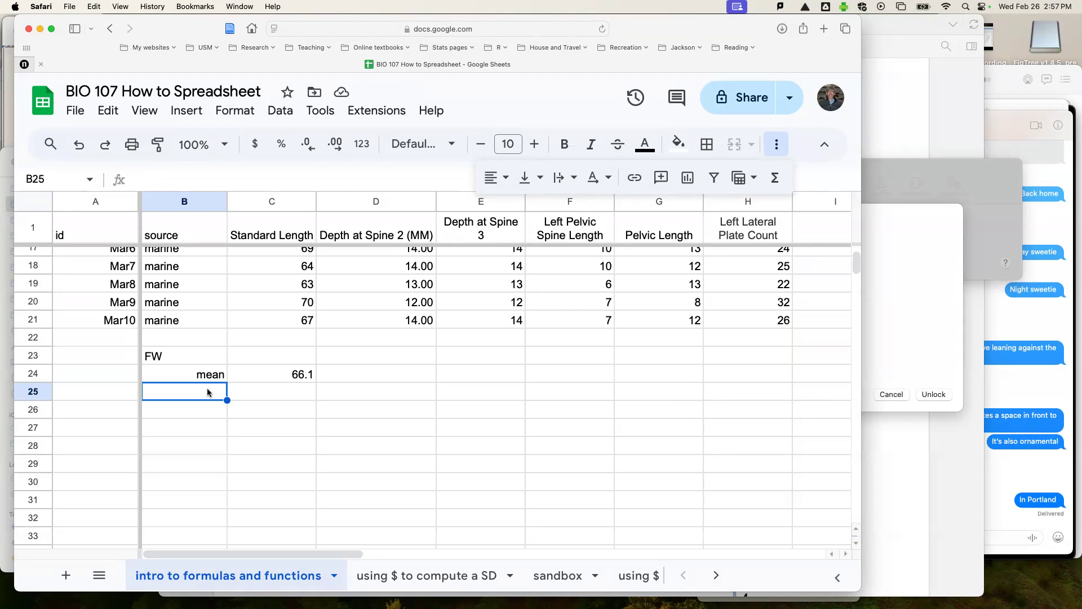
scroll(207, 393, "up", 5)
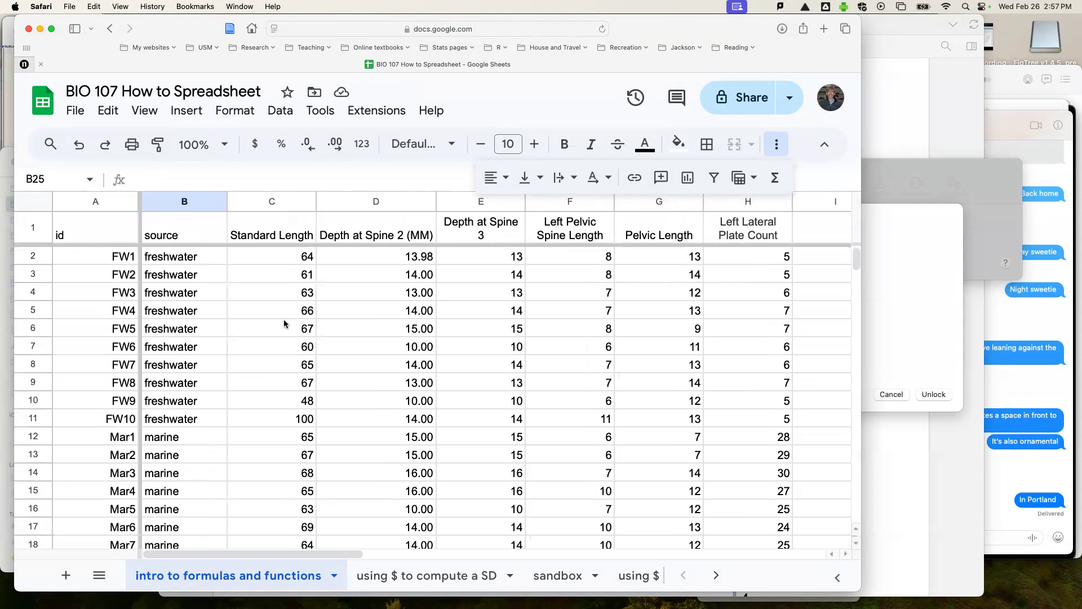
left_click(308, 425)
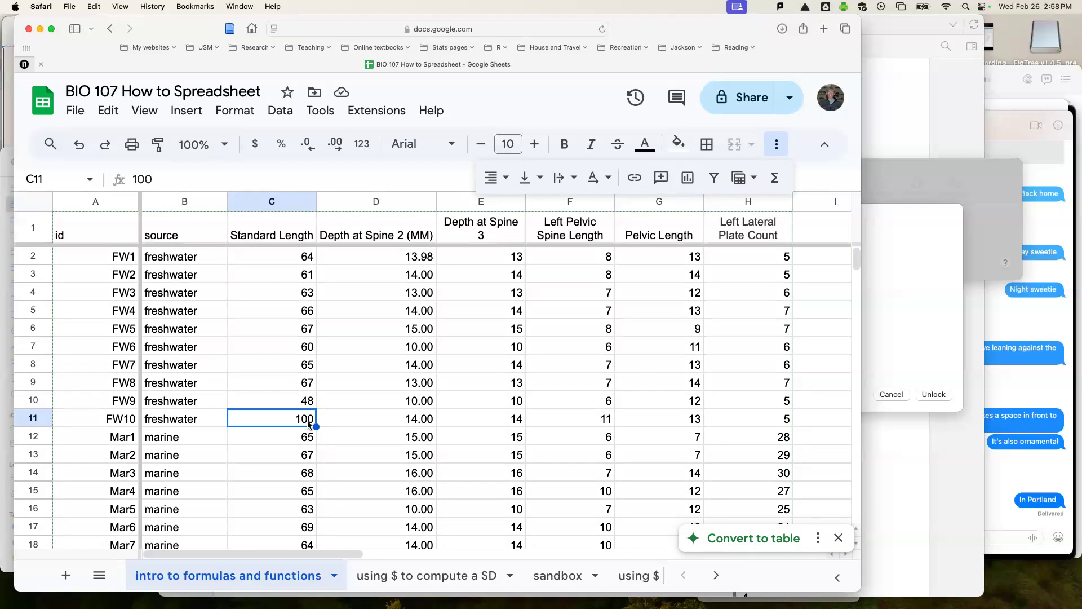
scroll(302, 462, "down", 5)
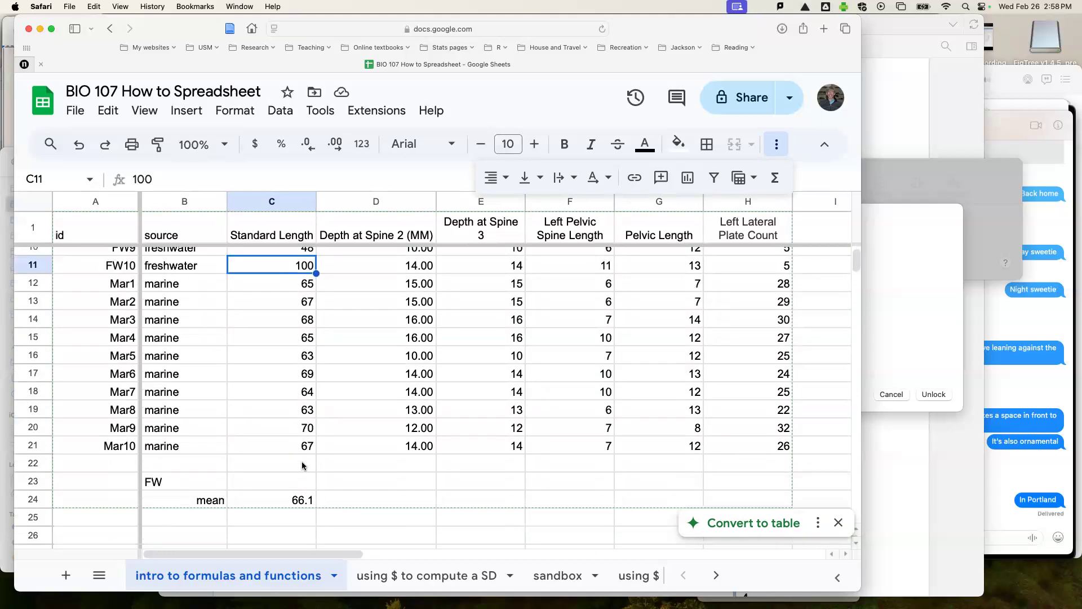
left_click(219, 480)
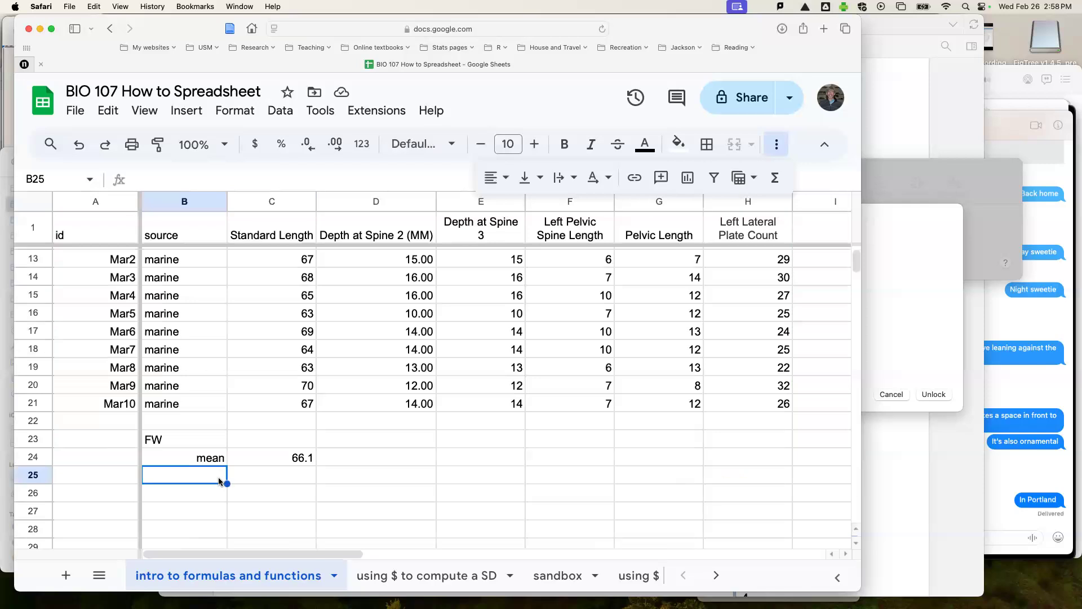
type("SD")
key("Tab")
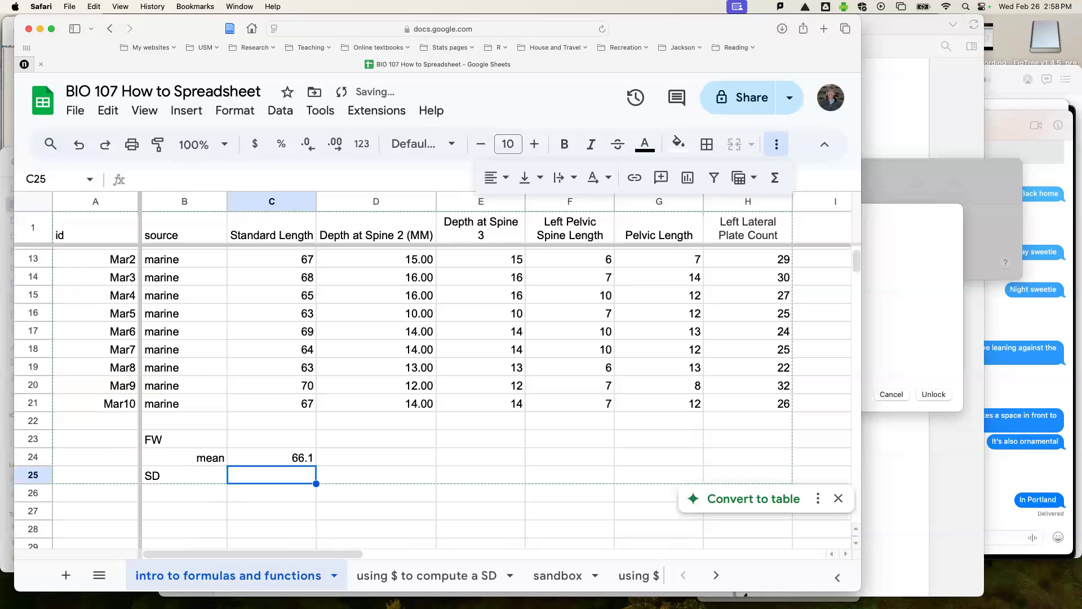
Step: Enter =stdev(C2:C11) in C25 to compute the standard deviation of the freshwater Standard Length values
type("=")
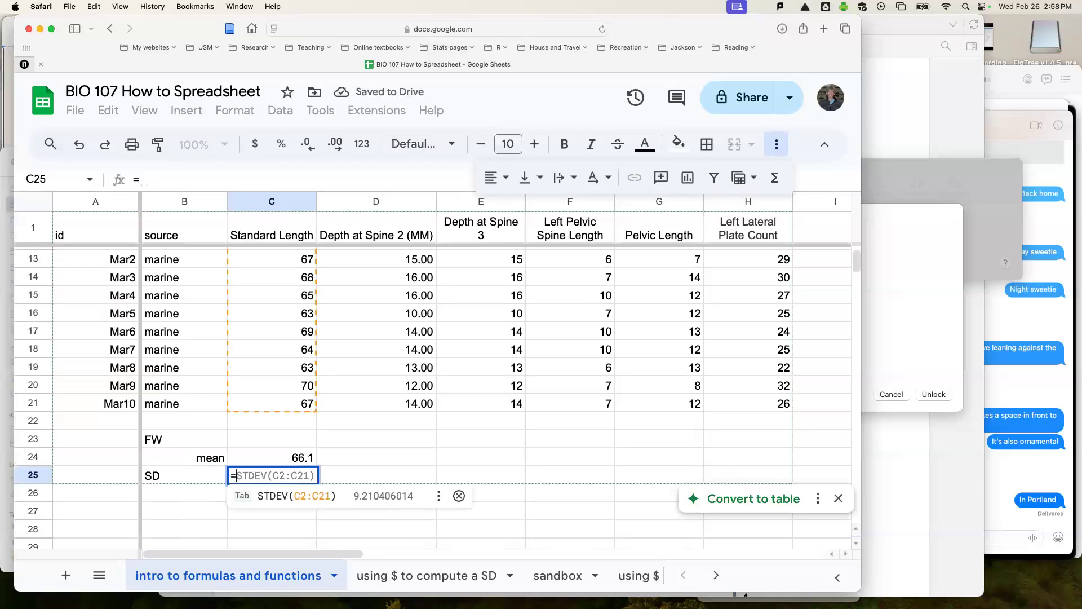
type("stdev")
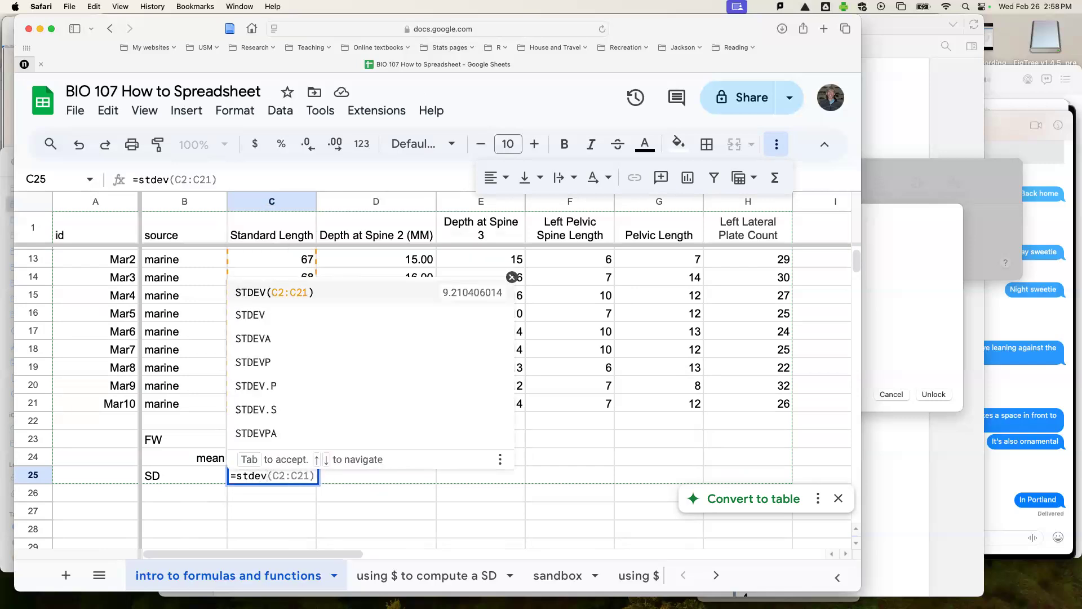
type("(")
scroll(292, 427, "up", 5)
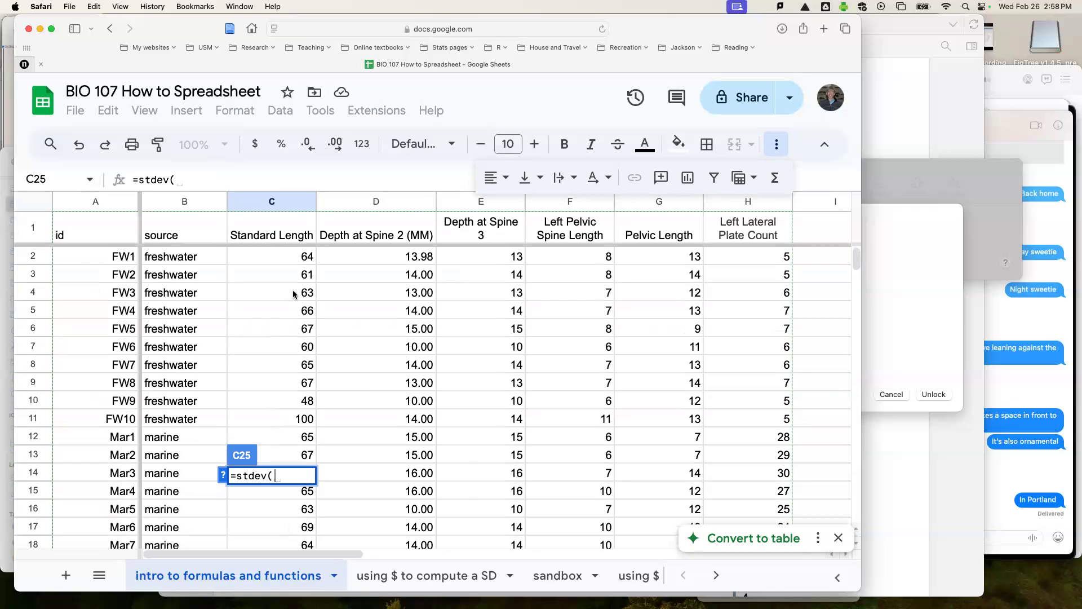
left_click_drag(286, 257, 276, 417)
key("Return")
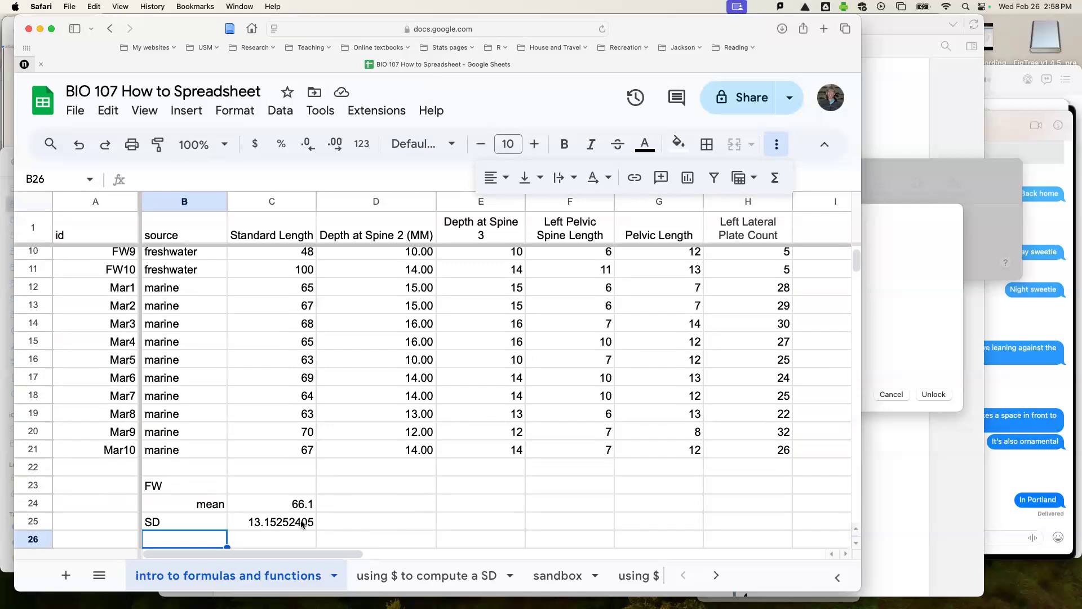
Step: Reduce the standard deviation in C25 to one decimal place
left_click(301, 523)
left_click(310, 146)
left_click(310, 146)
left_click(310, 145)
left_click(310, 146)
left_click(309, 146)
left_click(310, 145)
left_click(310, 145)
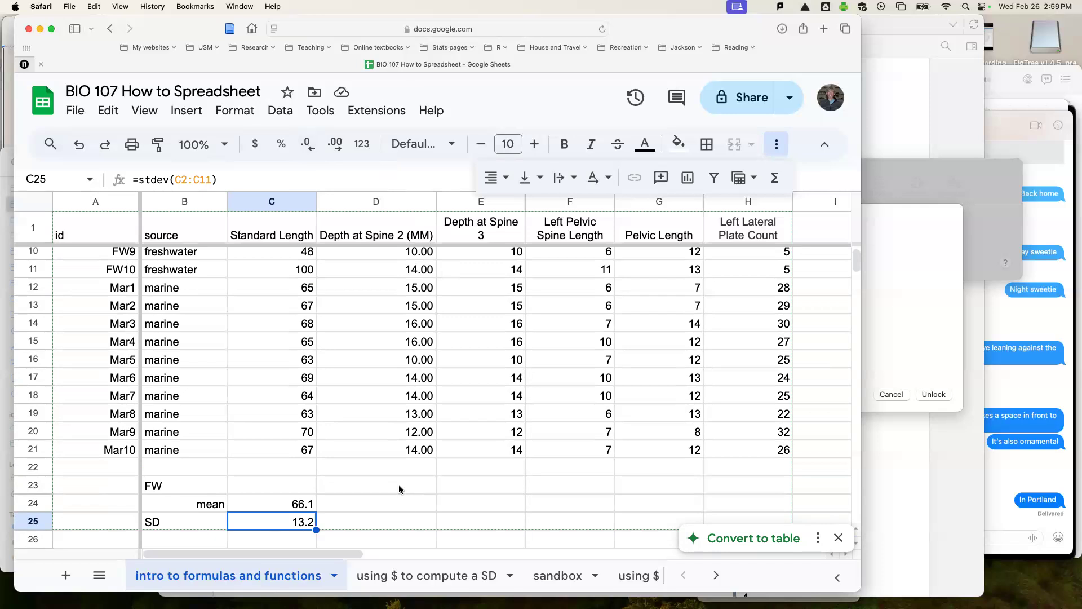
Step: Right-align the "SD" label in B25
scroll(398, 485, "up", 1)
scroll(398, 485, "down", 3)
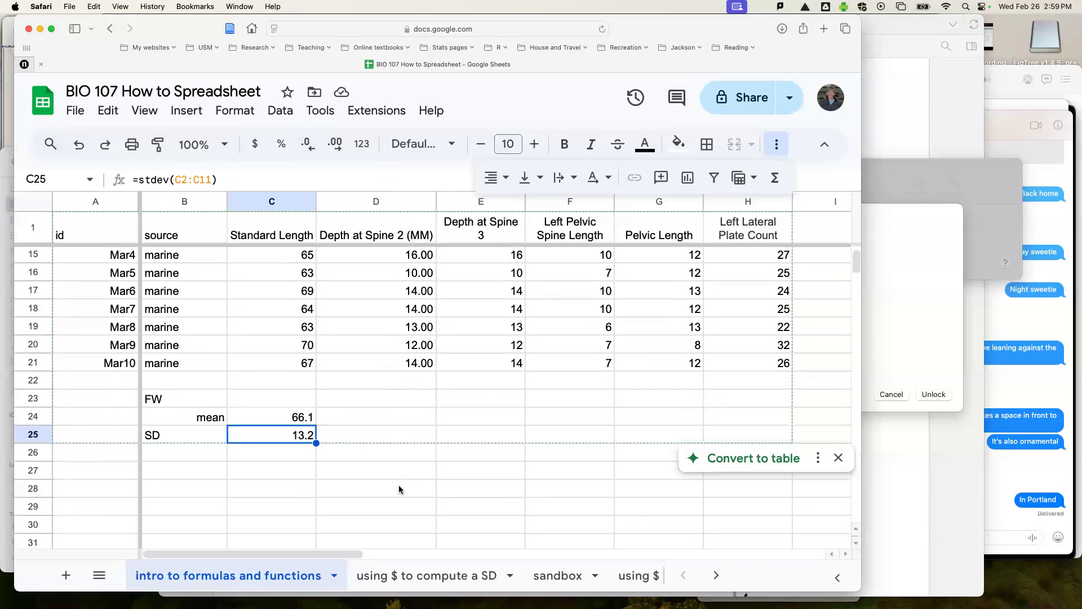
left_click(209, 433)
left_click(499, 180)
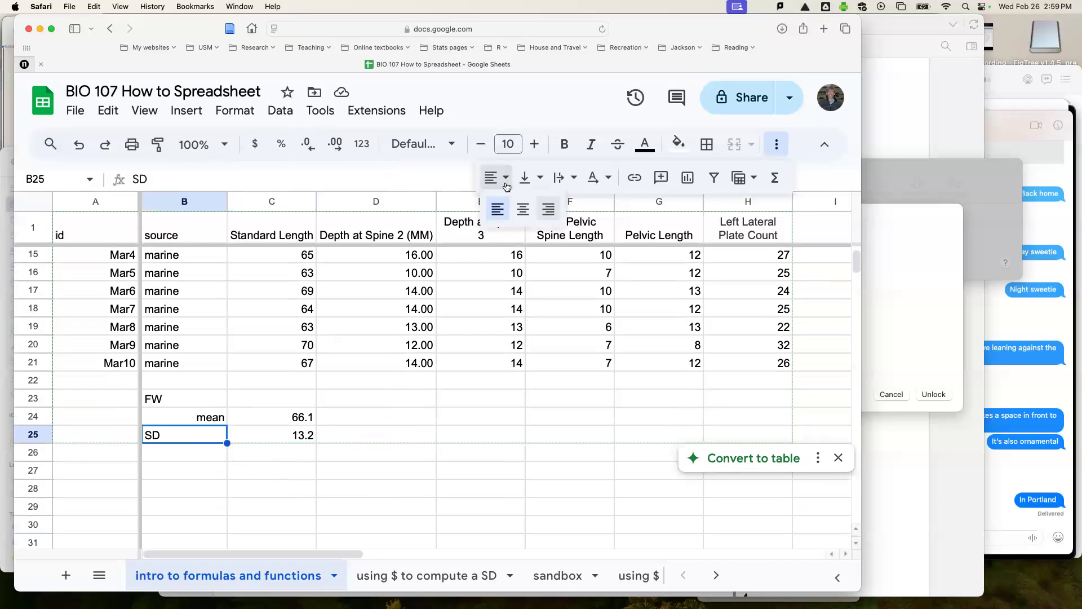
left_click(538, 208)
scroll(521, 304, "up", 5)
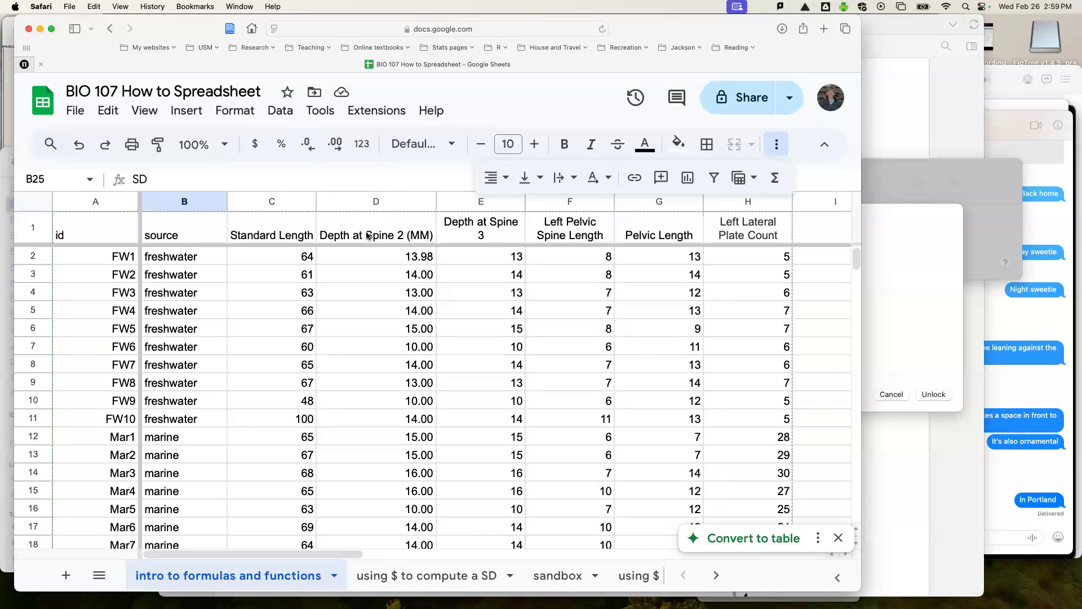
scroll(417, 293, "down", 5)
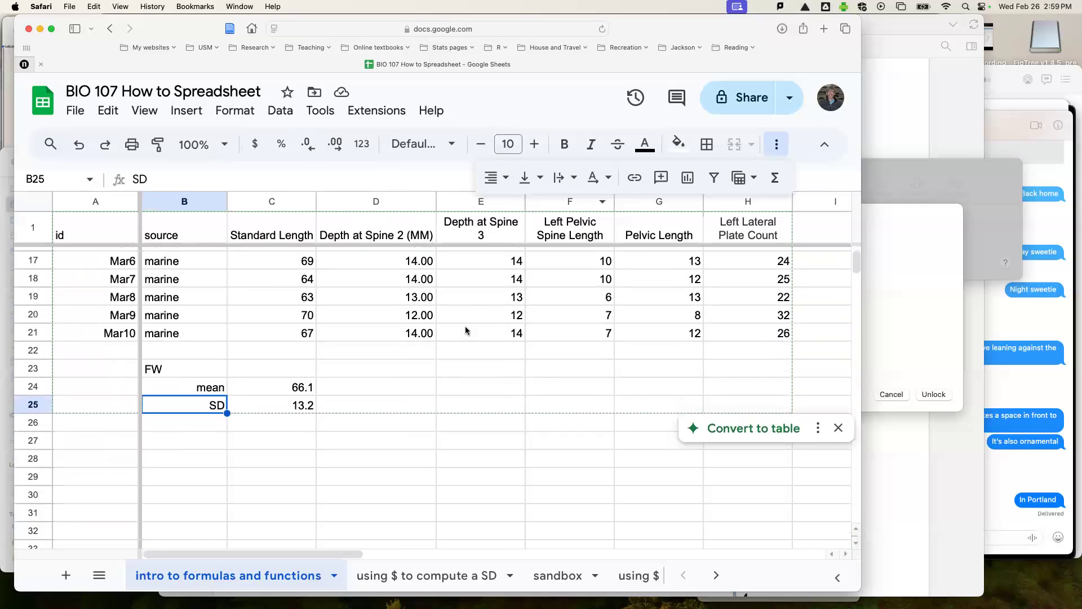
left_click(407, 382)
left_click(475, 386)
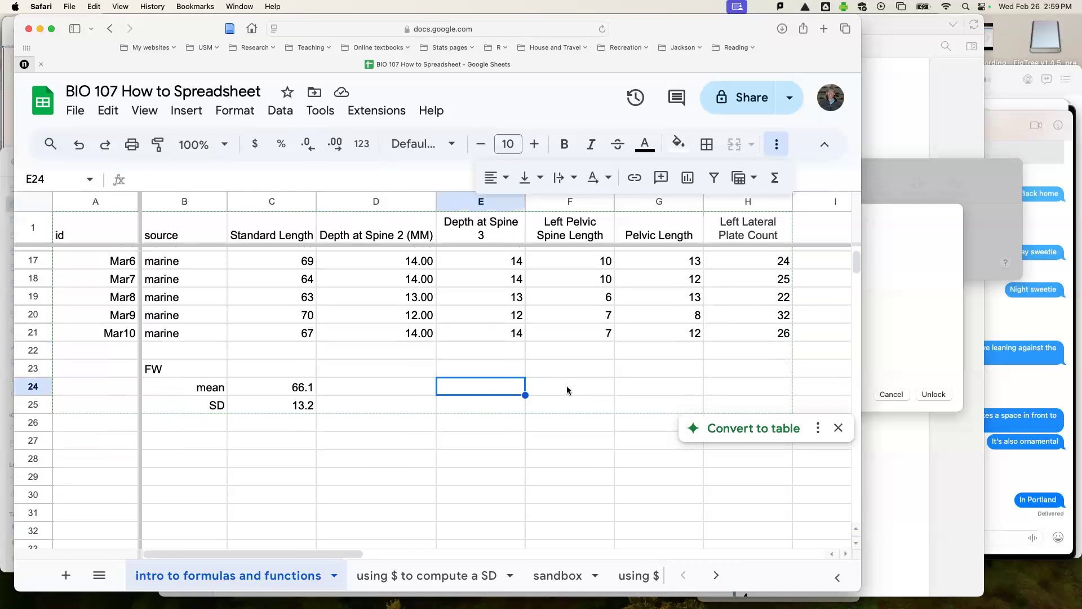
left_click(636, 402)
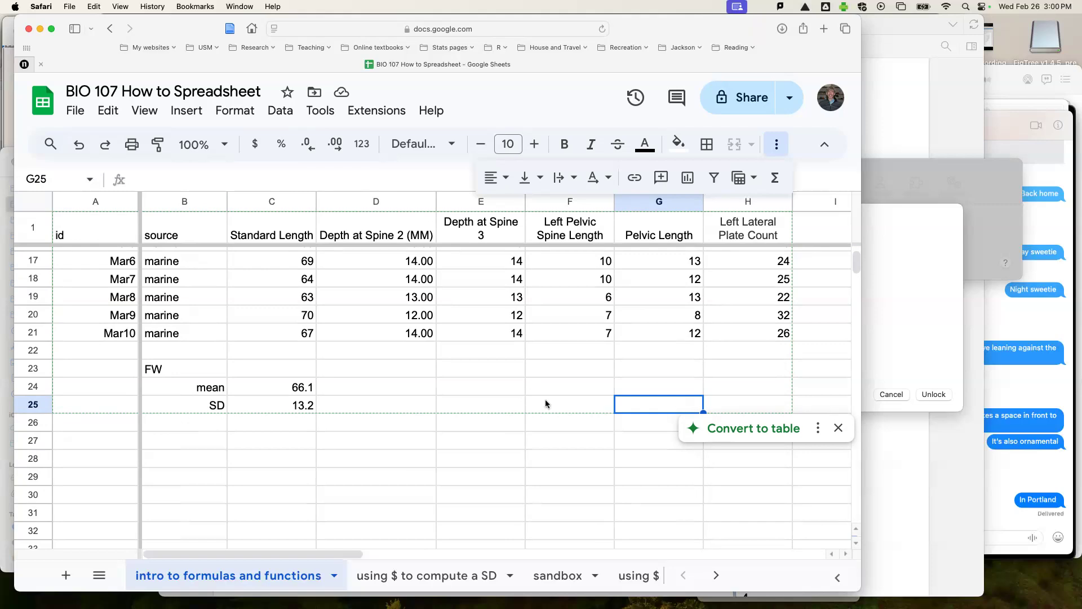
Step: Fill the average formula from C24 into D24, inspect the copied formula's cell references, and clear D24 again
left_click(284, 387)
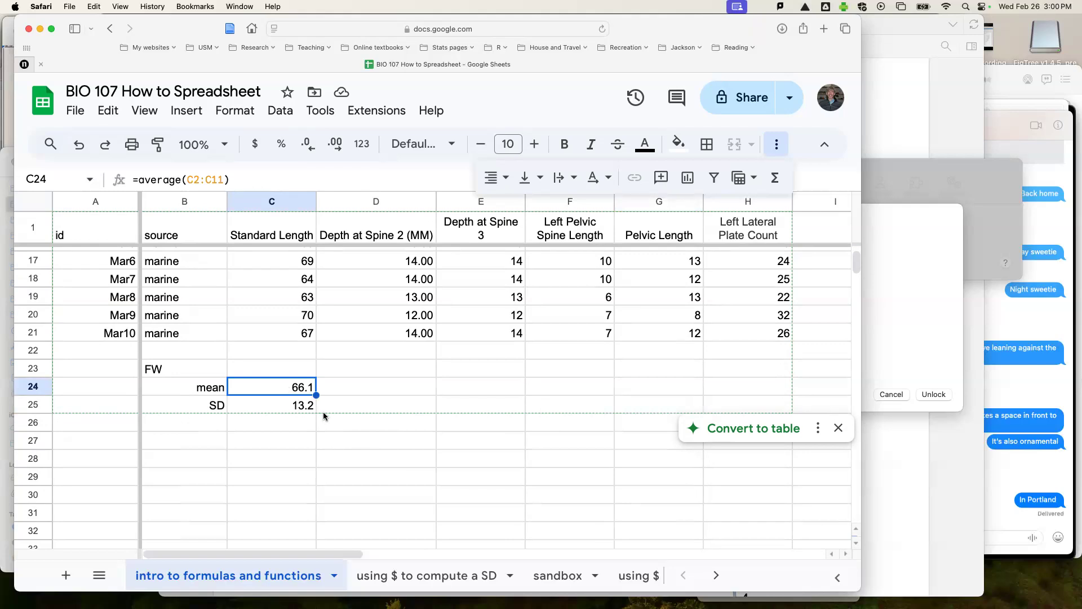
left_click_drag(317, 395, 317, 396)
left_click_drag(387, 394, 388, 396)
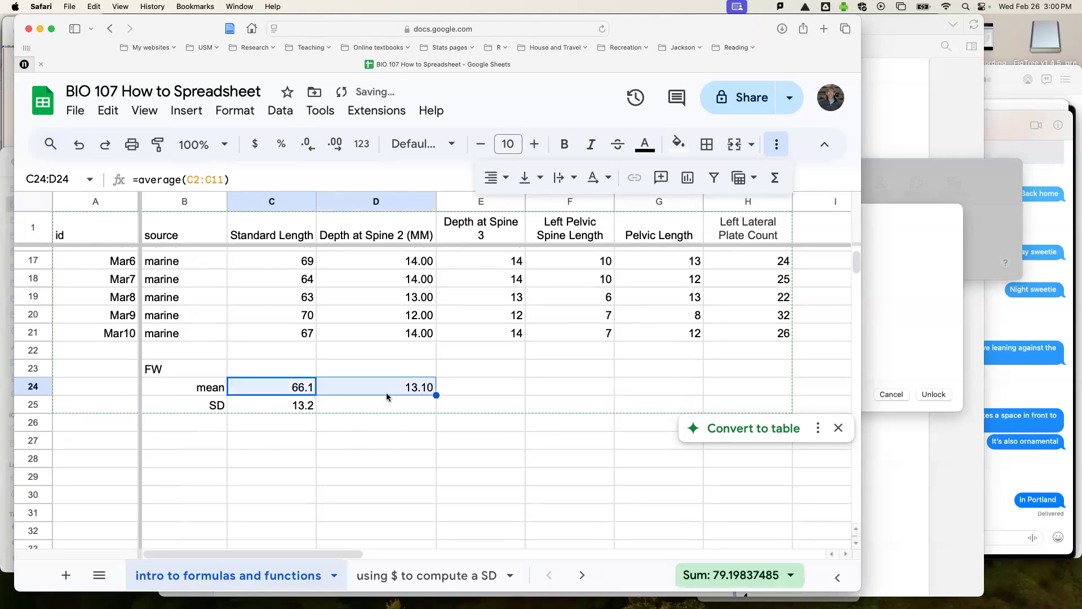
left_click(391, 416)
left_click(390, 387)
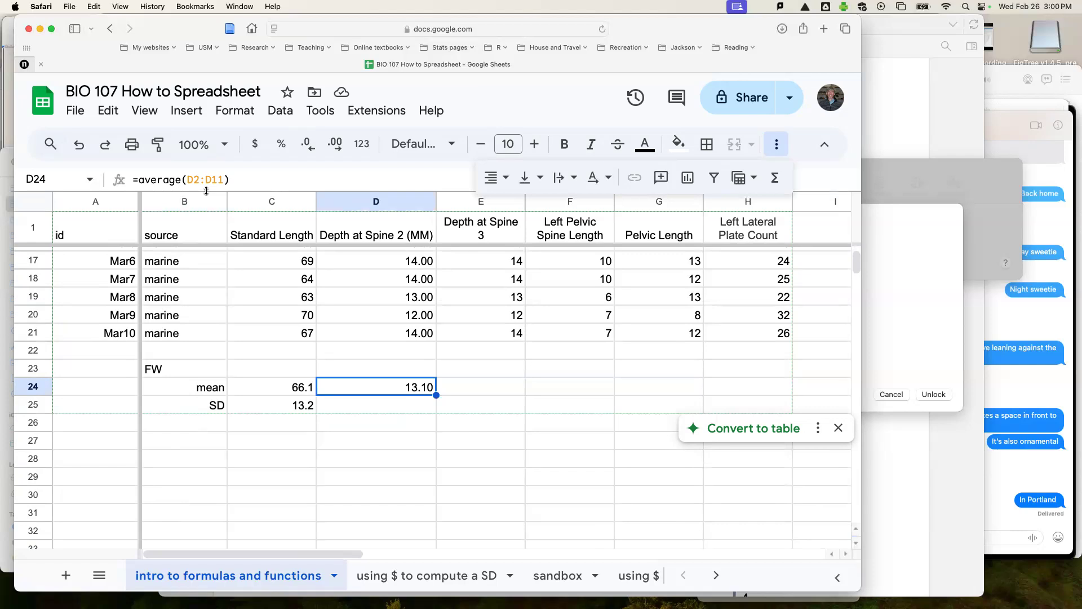
key("Delete")
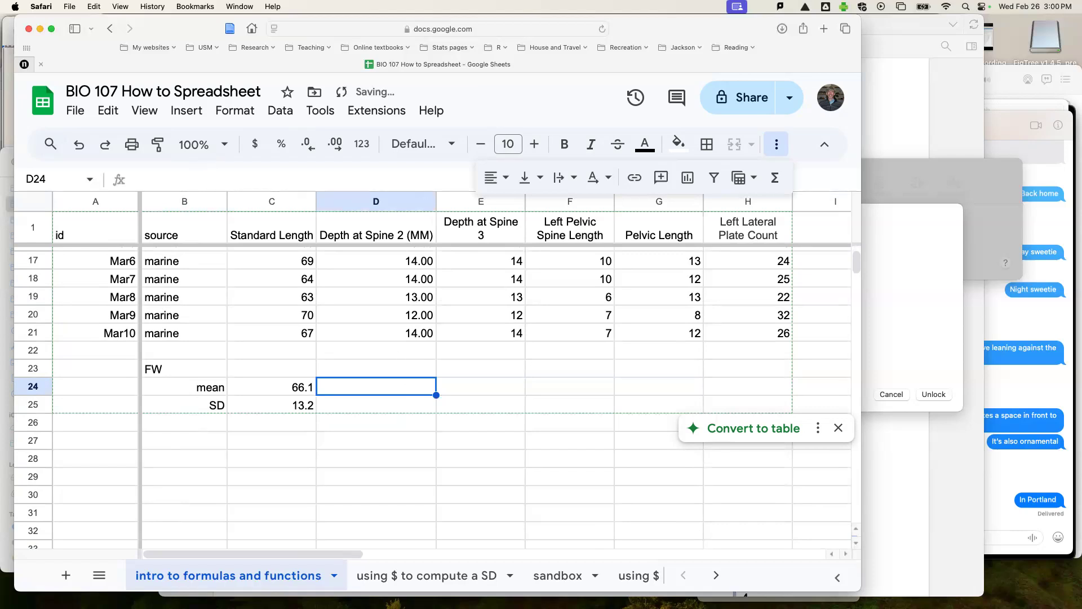
Step: Fill the mean and SD formulas in C24:C25 across through column H for all measurement columns
left_click(305, 385)
left_click(310, 442)
left_click_drag(302, 389, 300, 408)
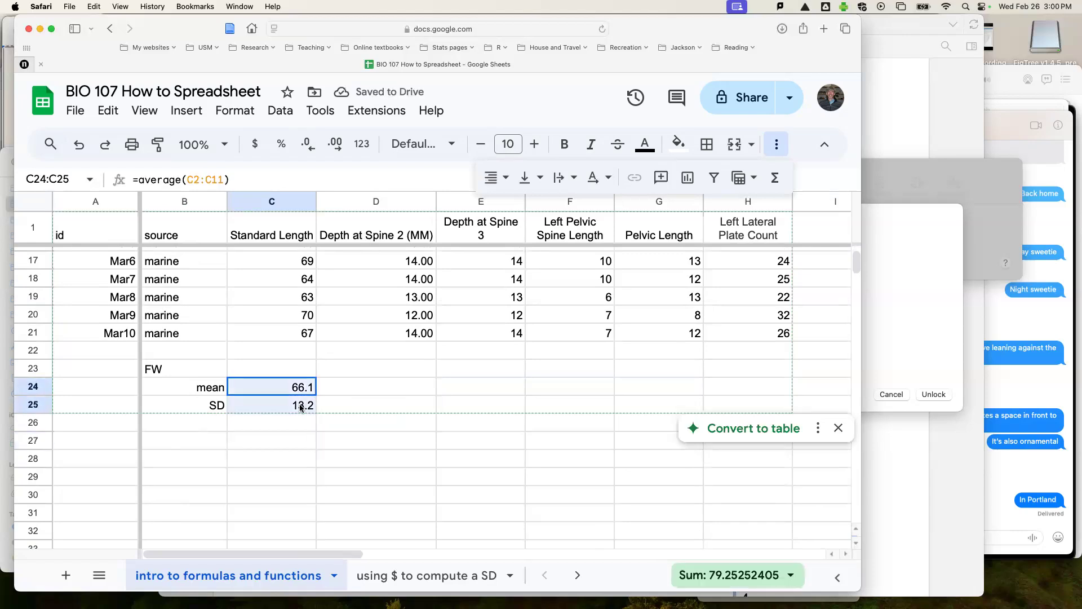
left_click_drag(316, 413, 768, 412)
left_click(545, 501)
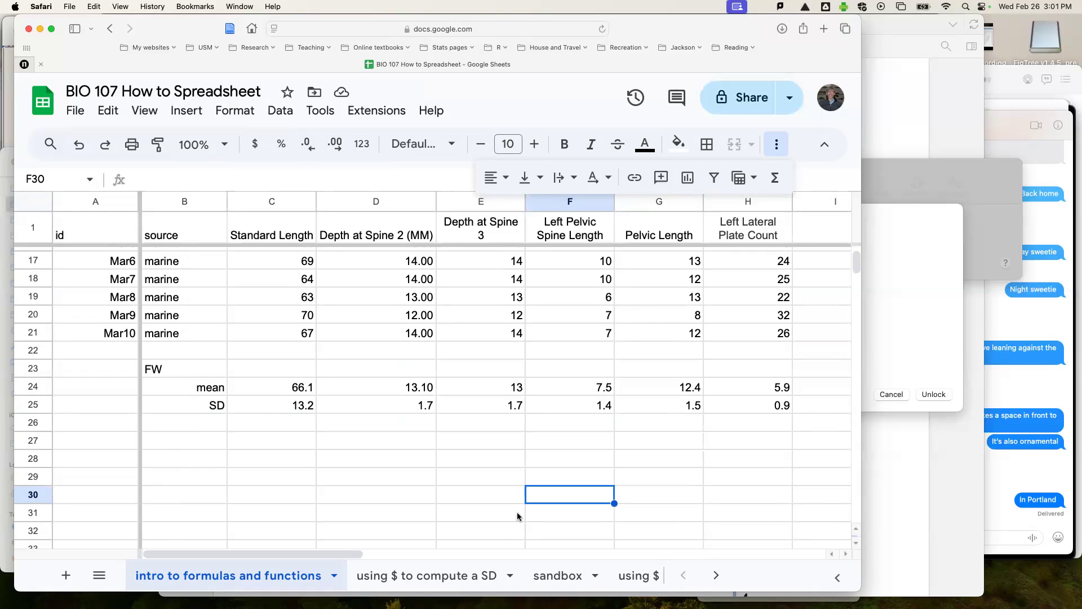
Step: Switch to the "using $ to compute a SD" sheet and look over its left_lateral_plate_count data
scroll(512, 451, "up", 4)
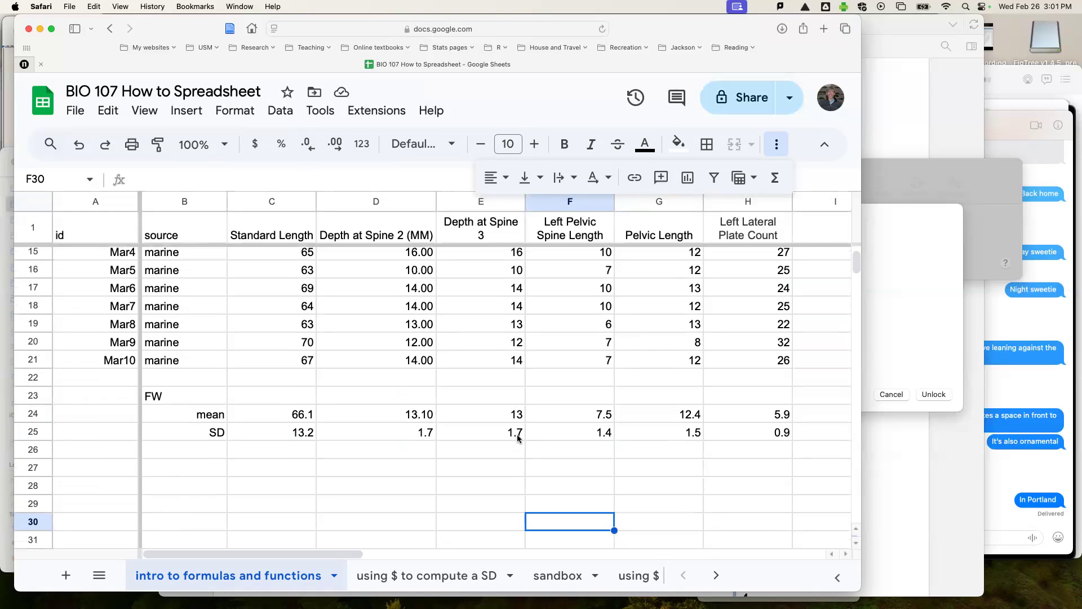
scroll(519, 439, "down", 1)
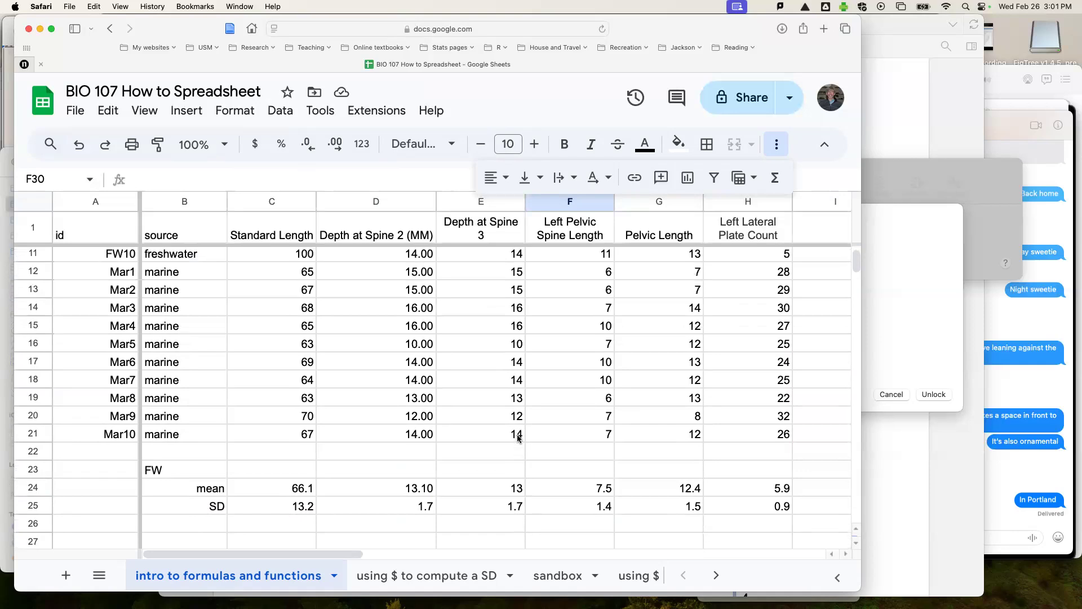
scroll(518, 437, "up", 3)
left_click(431, 576)
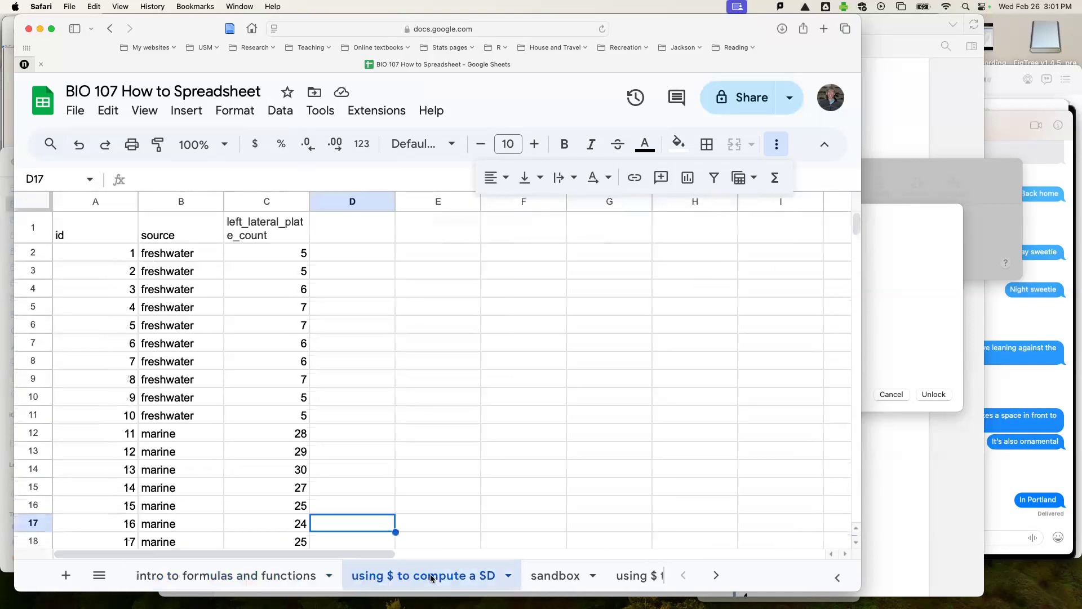
scroll(399, 500, "down", 3)
scroll(399, 500, "up", 3)
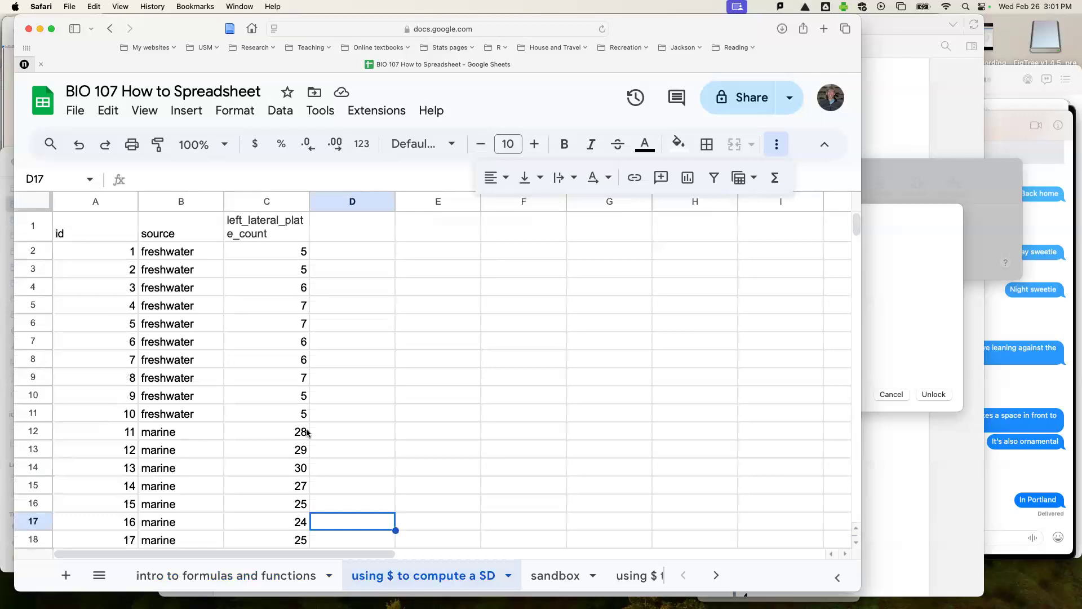
Step: Clear the marine records in A12:C21 so only the freshwater rows are left
left_click_drag(91, 346, 258, 482)
left_click(259, 482)
left_click_drag(89, 308, 246, 463)
key("Delete")
scroll(438, 468, "up", 2)
scroll(440, 467, "down", 1)
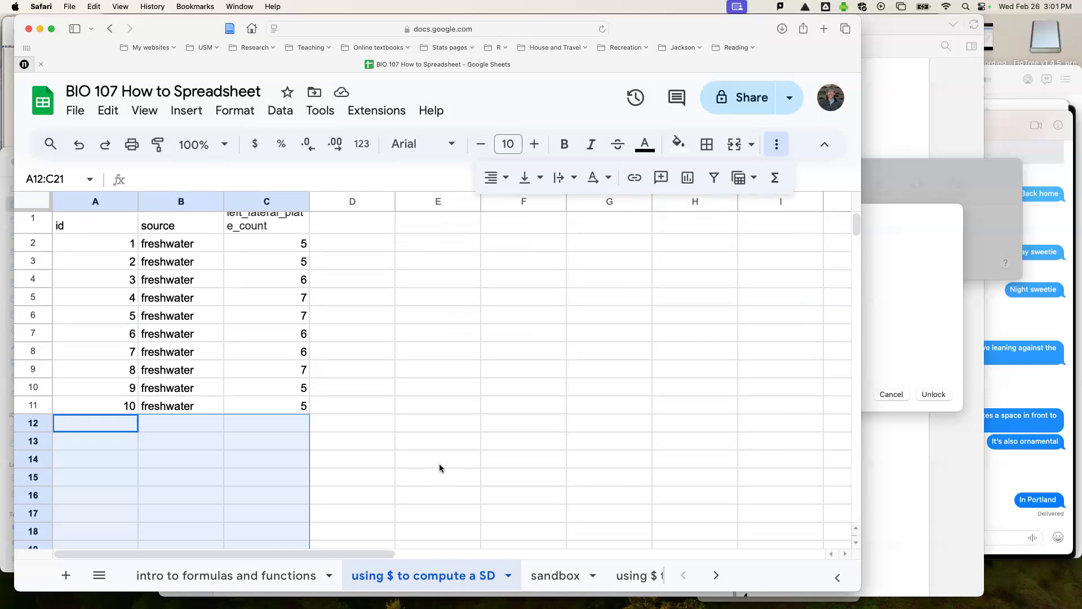
scroll(440, 468, "up", 1)
scroll(440, 468, "down", 1)
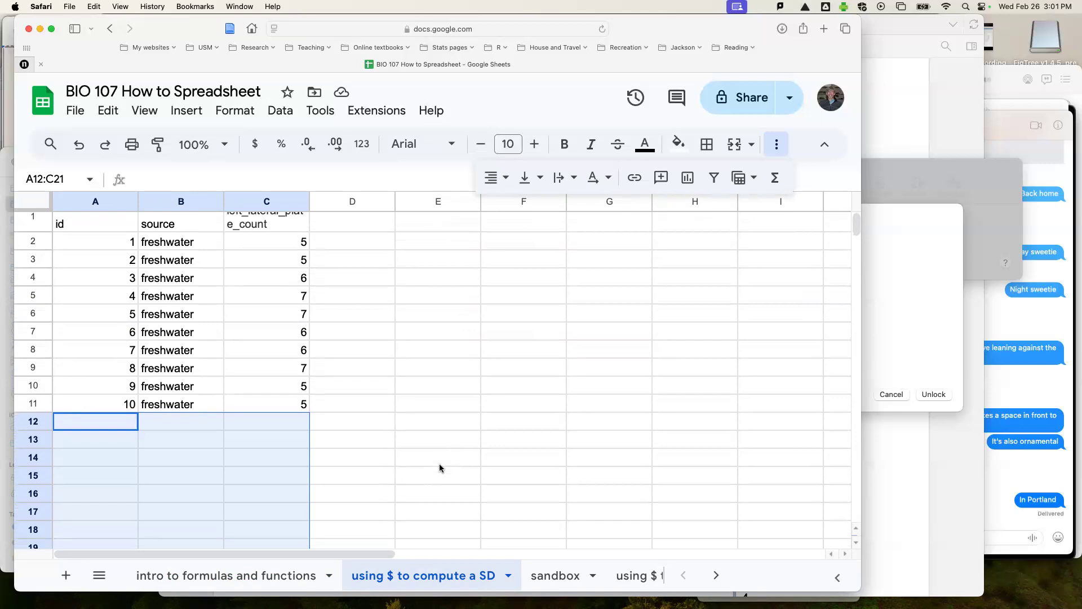
scroll(439, 468, "down", 1)
scroll(440, 468, "up", 1)
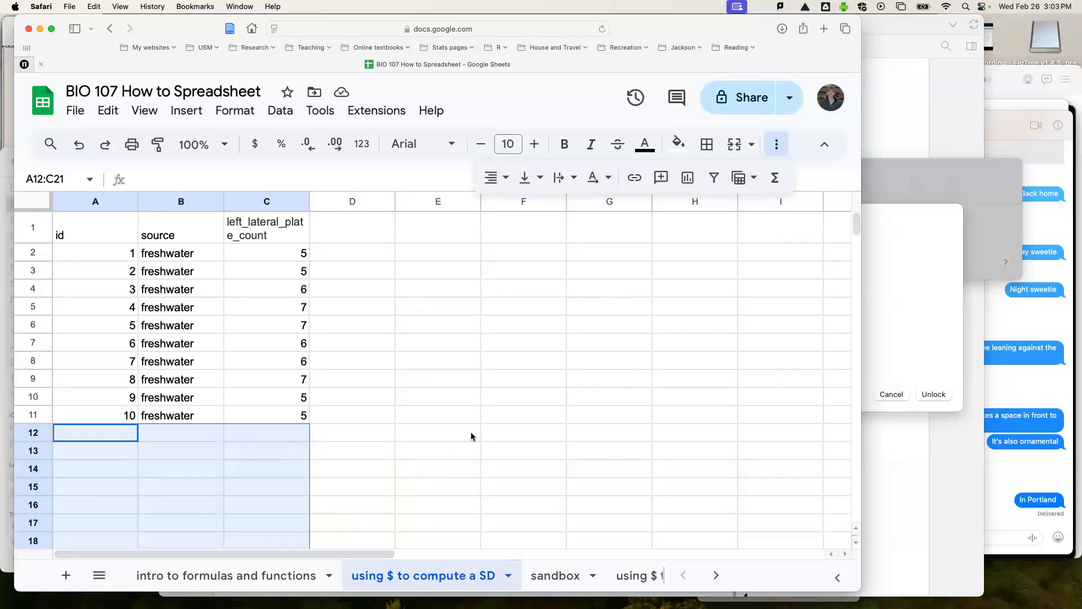
Step: Label B13 "mean" and compute the average of the plate counts in C2:C11 in C13
left_click(353, 232)
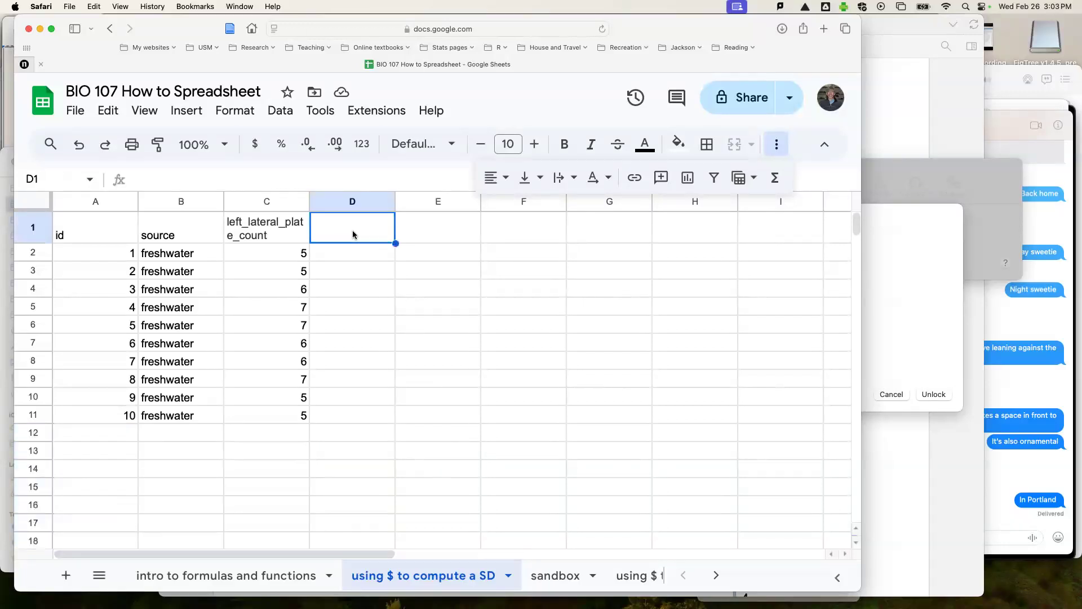
left_click(195, 449)
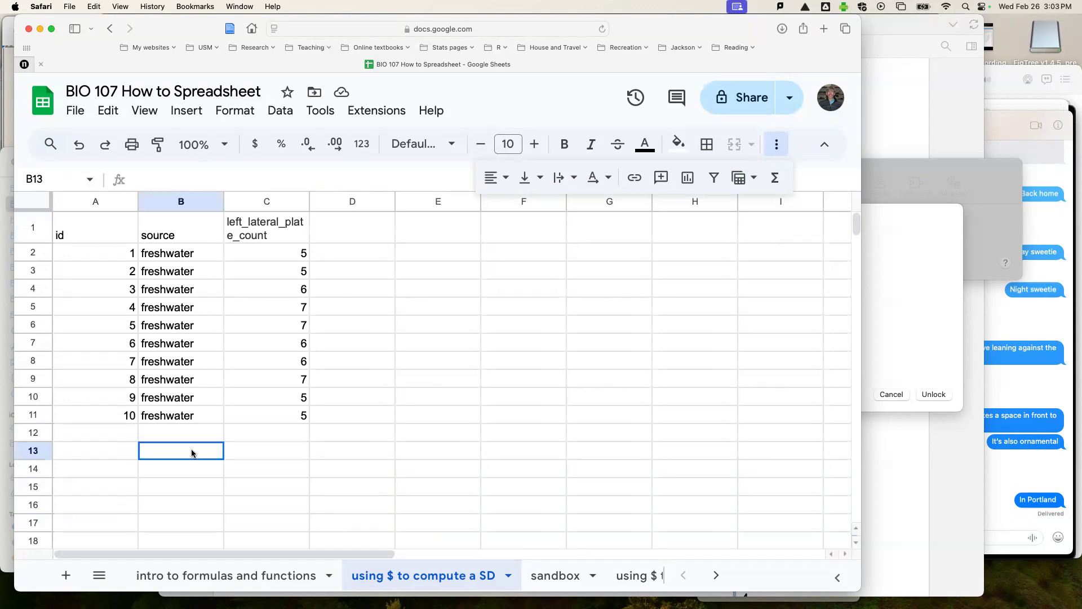
type("mean")
key("Tab")
type("=average(")
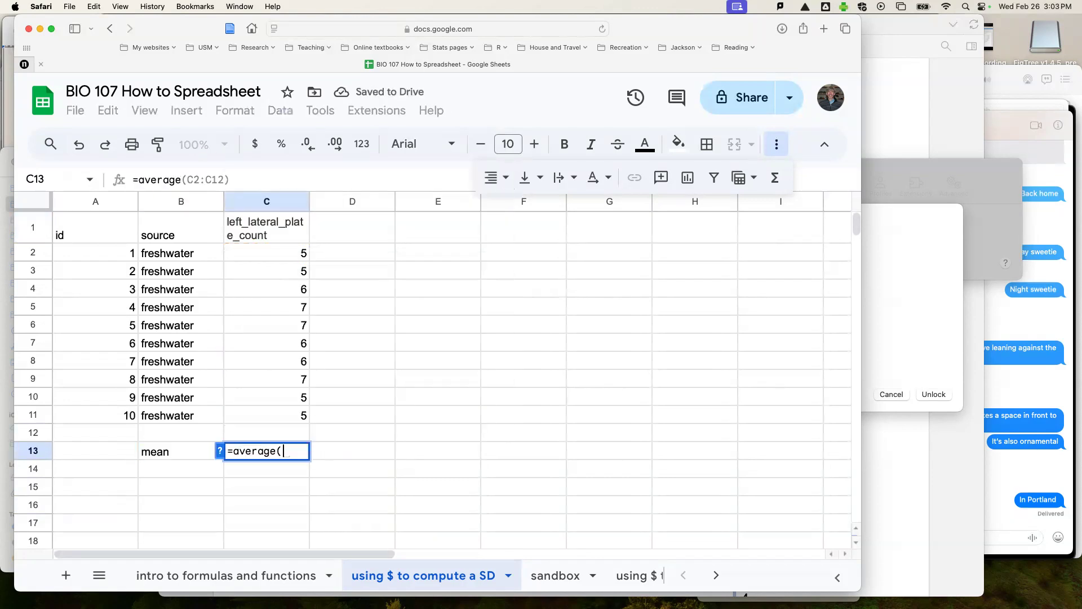
left_click_drag(275, 255, 277, 417)
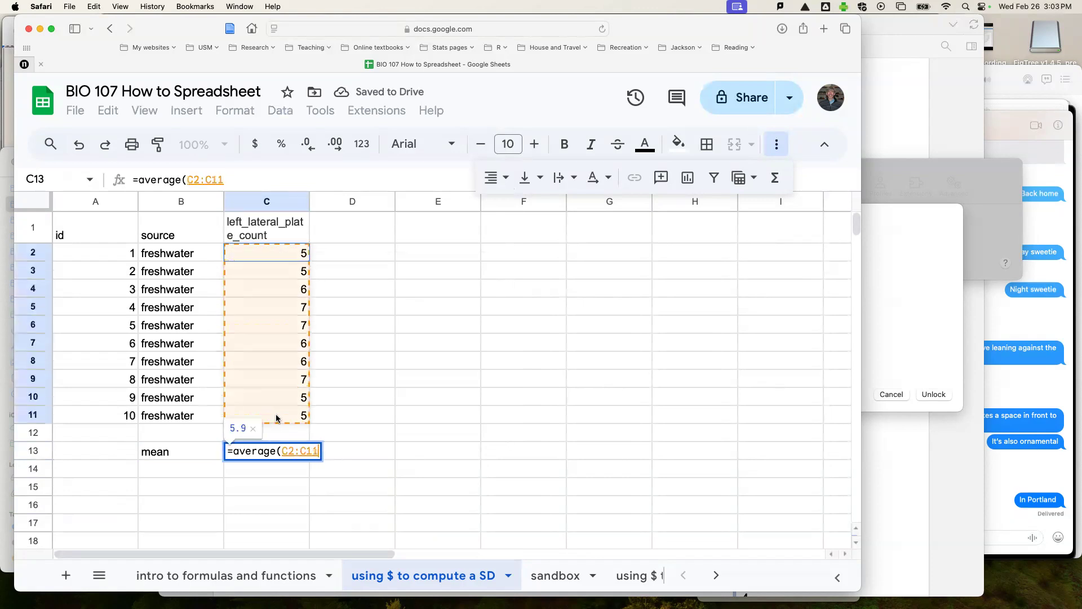
type(")")
key("Return")
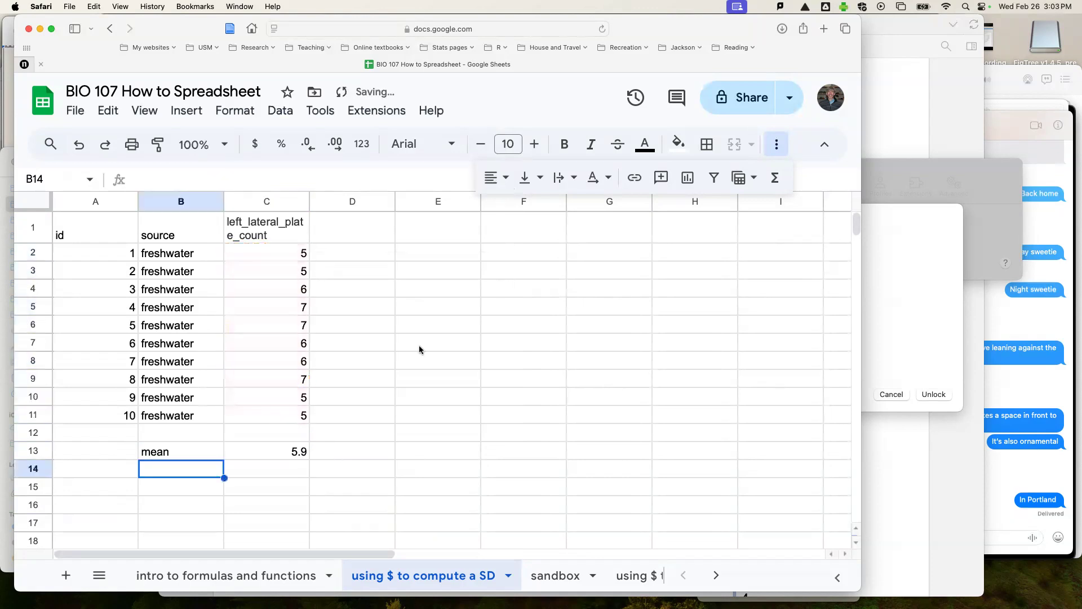
Step: Title column D "deviations" in D1 and enter the formula =C2-C13 in D2
left_click(366, 224)
type("deviations")
key("Return")
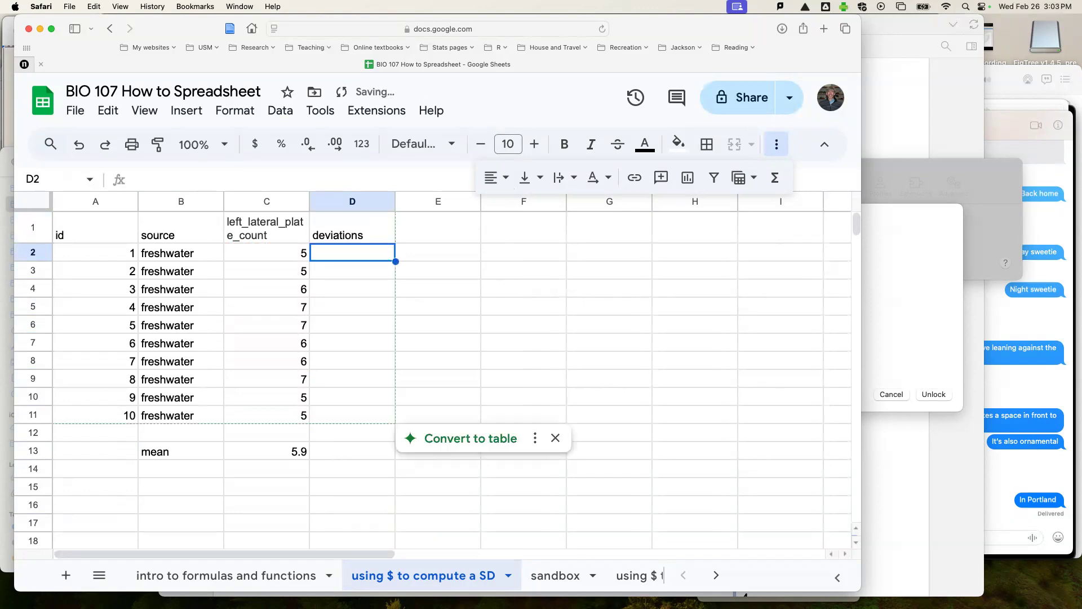
type("=")
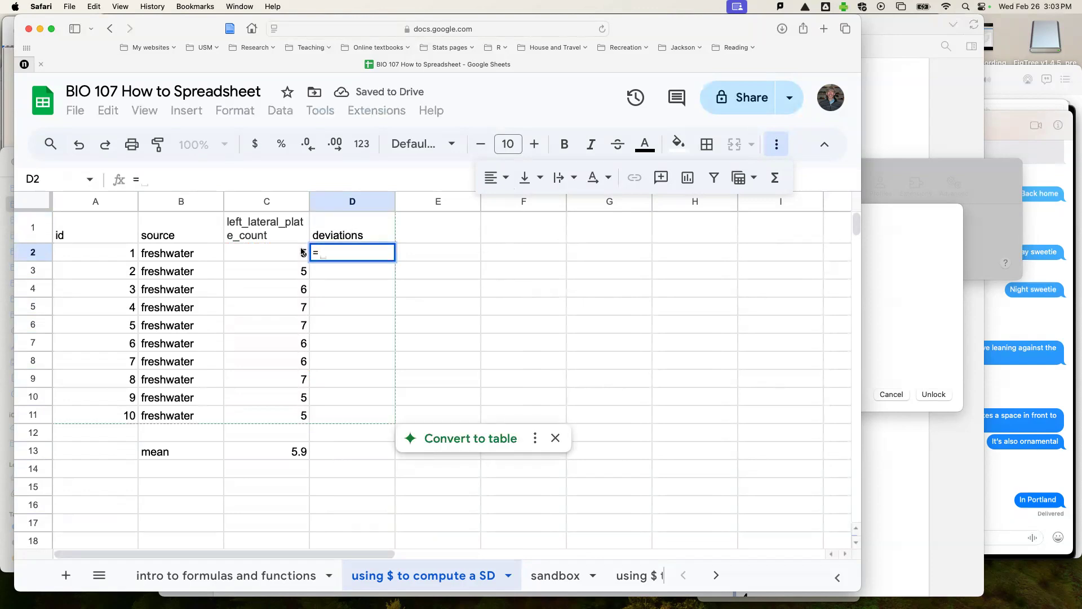
left_click(276, 252)
type("-")
left_click(292, 448)
key("Return")
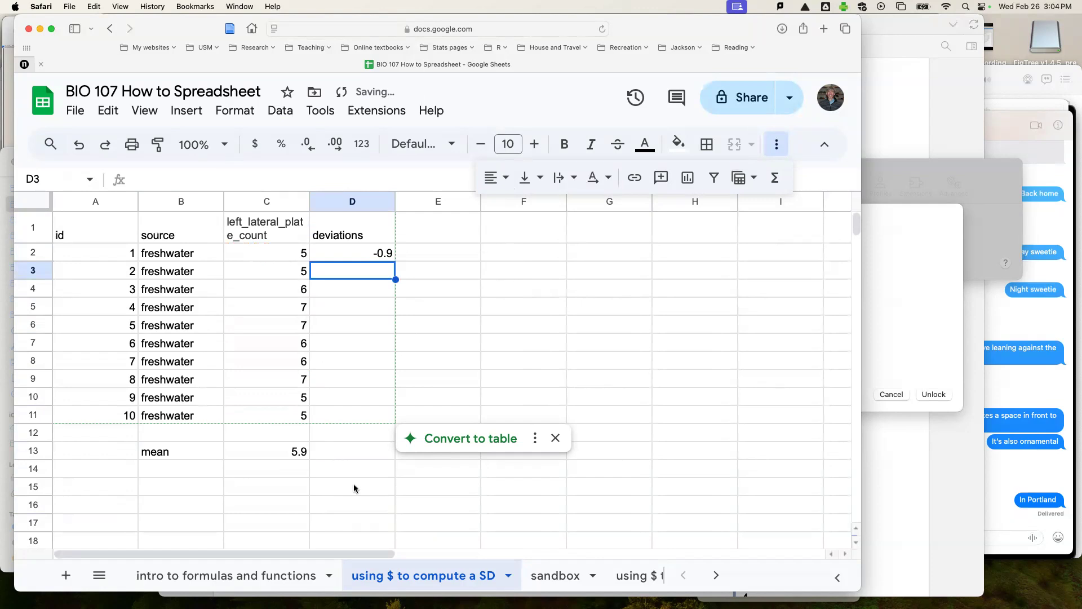
Step: Fill the deviation formula from D2 down to D11 and inspect the cell references copied into D3 and D4
left_click(360, 256)
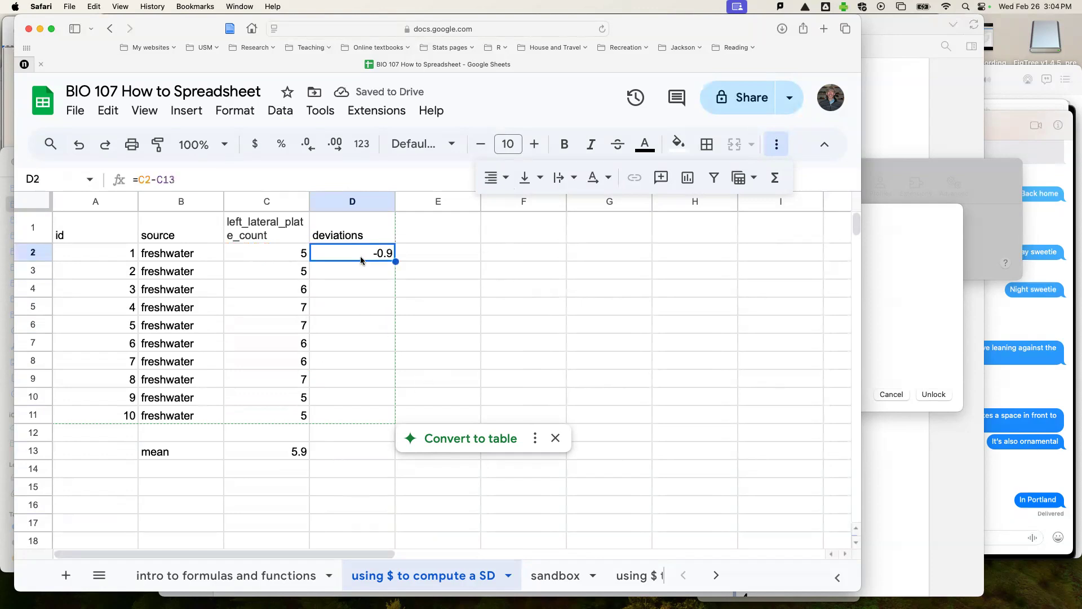
left_click_drag(396, 262, 383, 417)
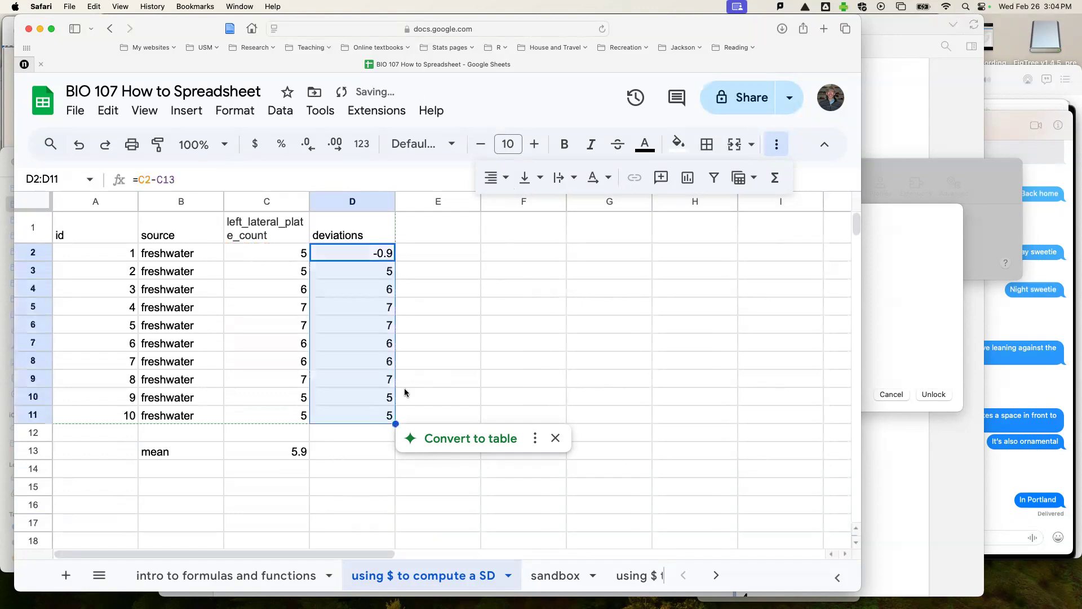
left_click(403, 364)
left_click(387, 258)
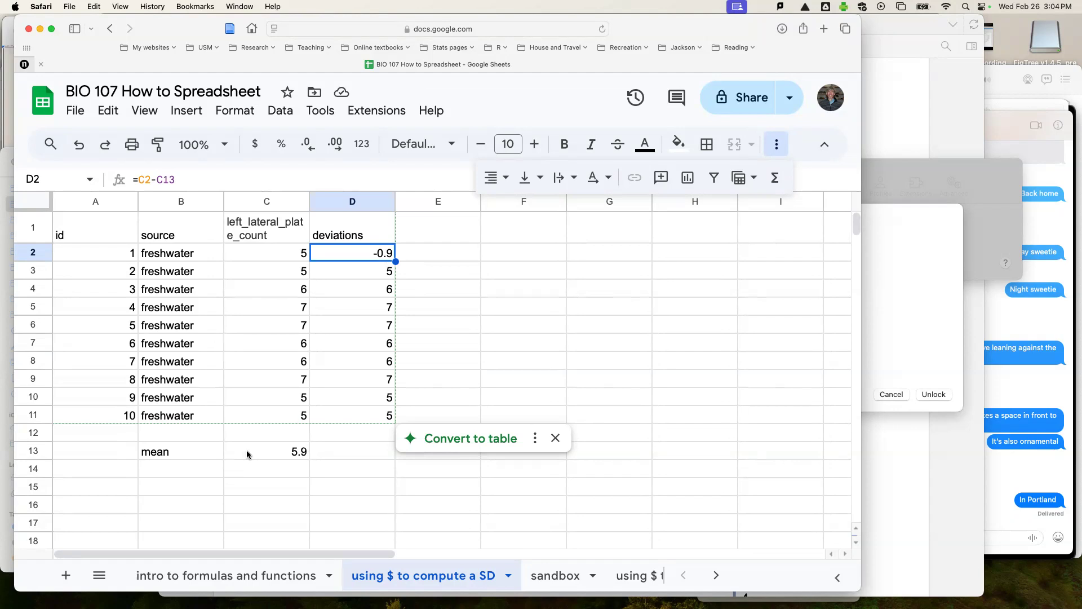
left_click(371, 274)
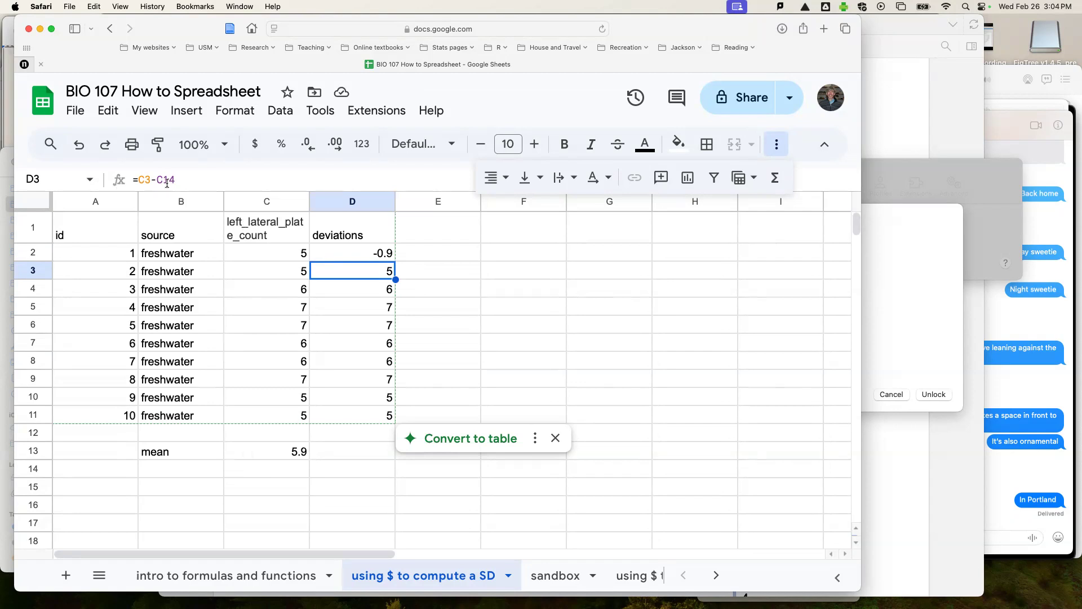
left_click(279, 468)
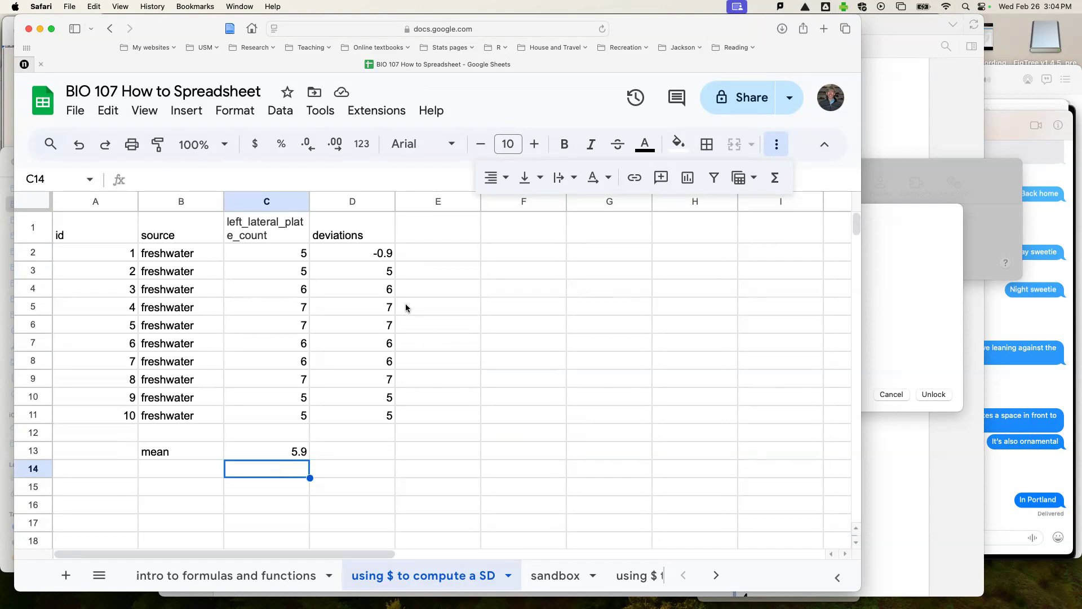
left_click(383, 294)
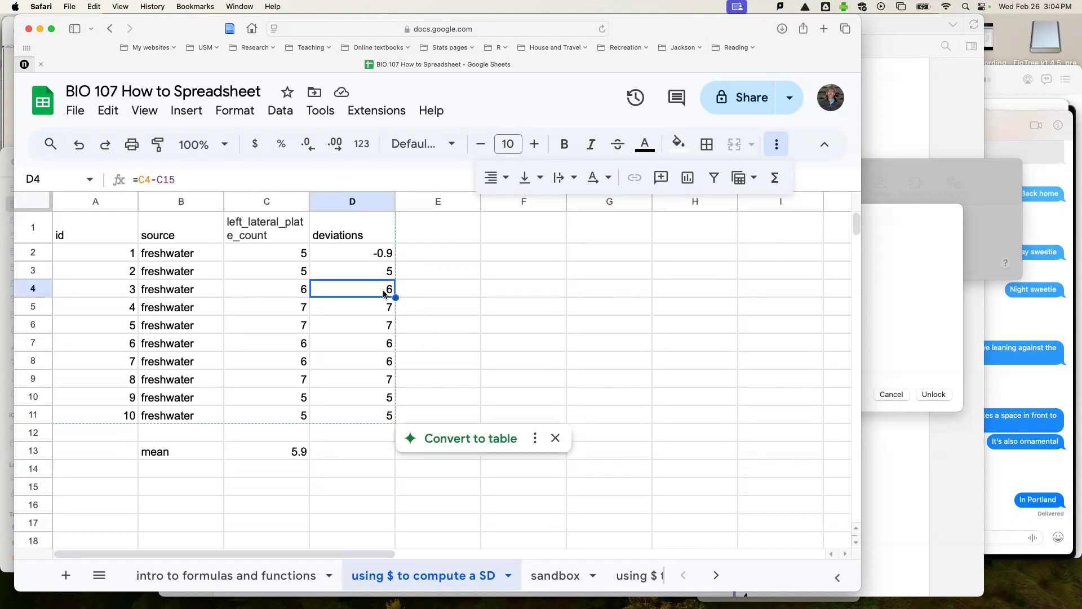
left_click(296, 484)
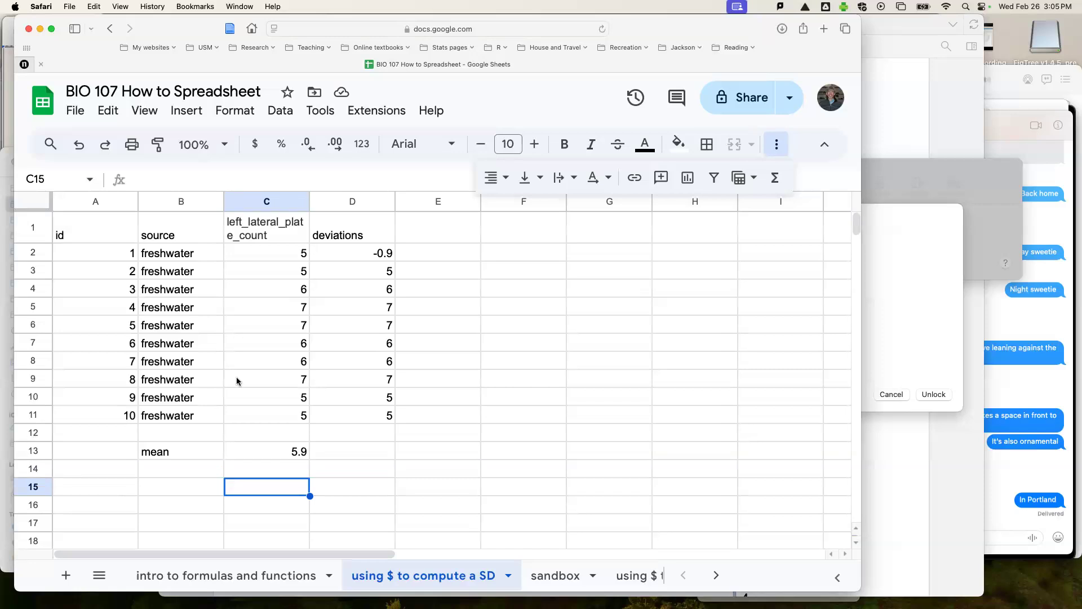
Step: Anchor the row of the mean reference in D2 so the formula reads =C2-C$13
left_click(386, 257)
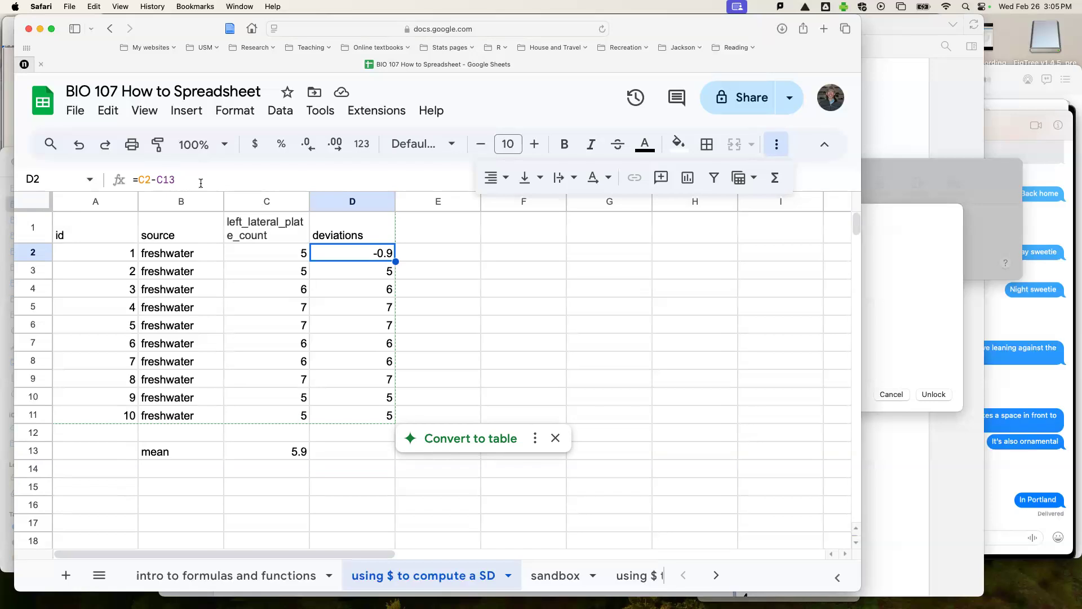
left_click(159, 179)
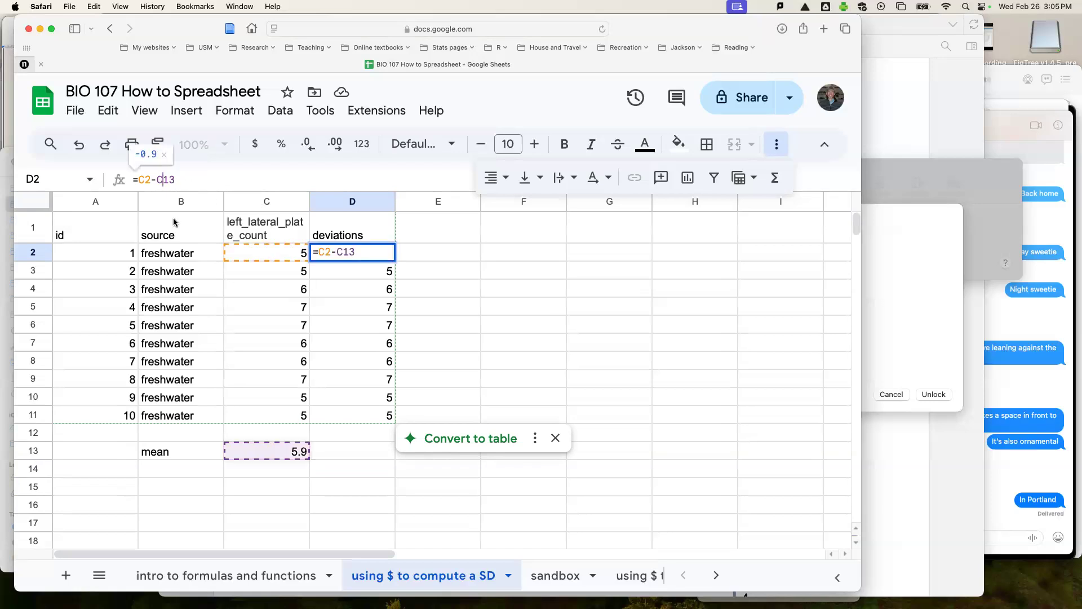
type("$")
key("Return")
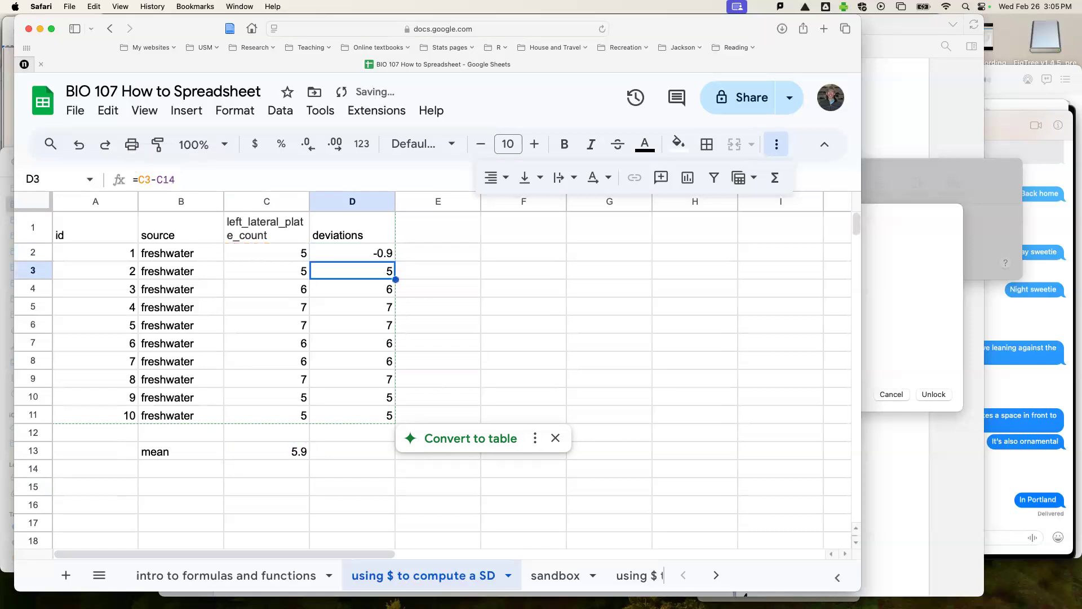
Step: Fill the anchored deviation formula from D2 down to D11 and check the copied reference in D7
left_click(392, 258)
left_click_drag(396, 262, 395, 420)
left_click(561, 519)
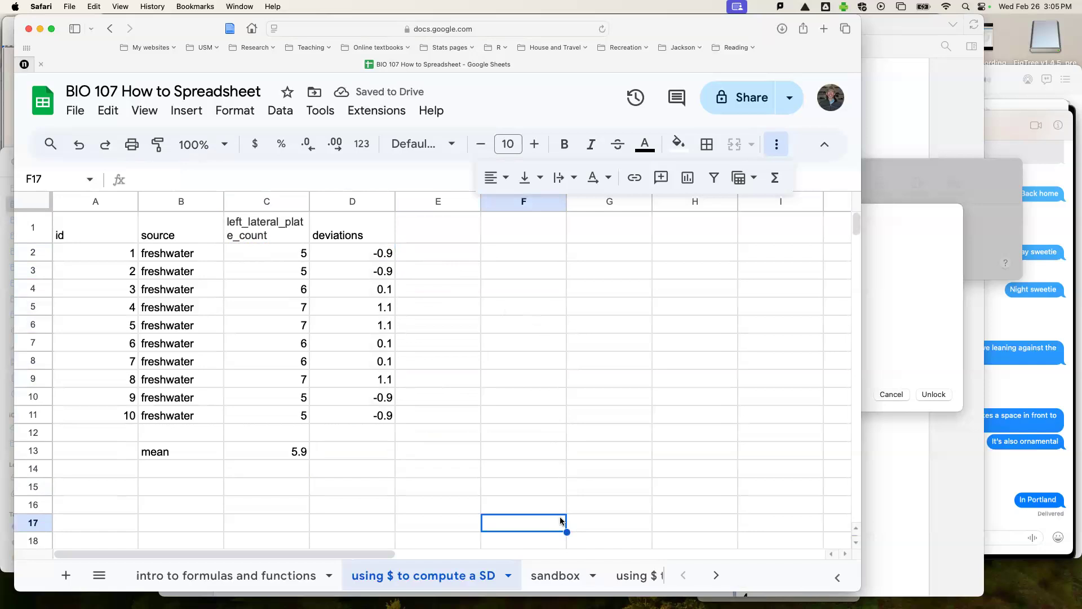
left_click(376, 345)
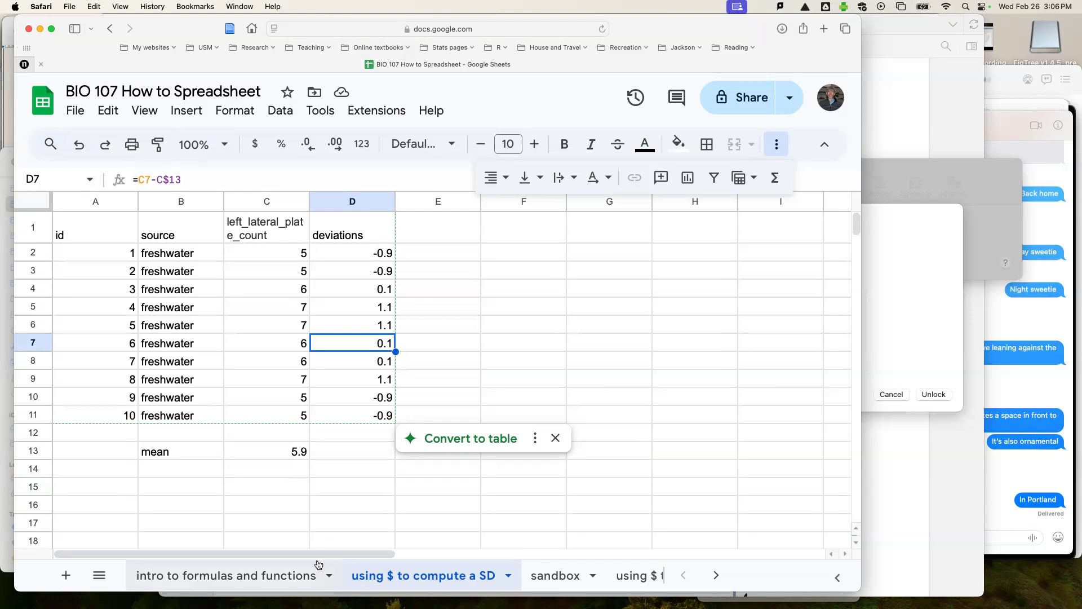
Step: Title column E "deviations sqared" in E1 and enter the formula =D2^2 in E2
left_click(453, 242)
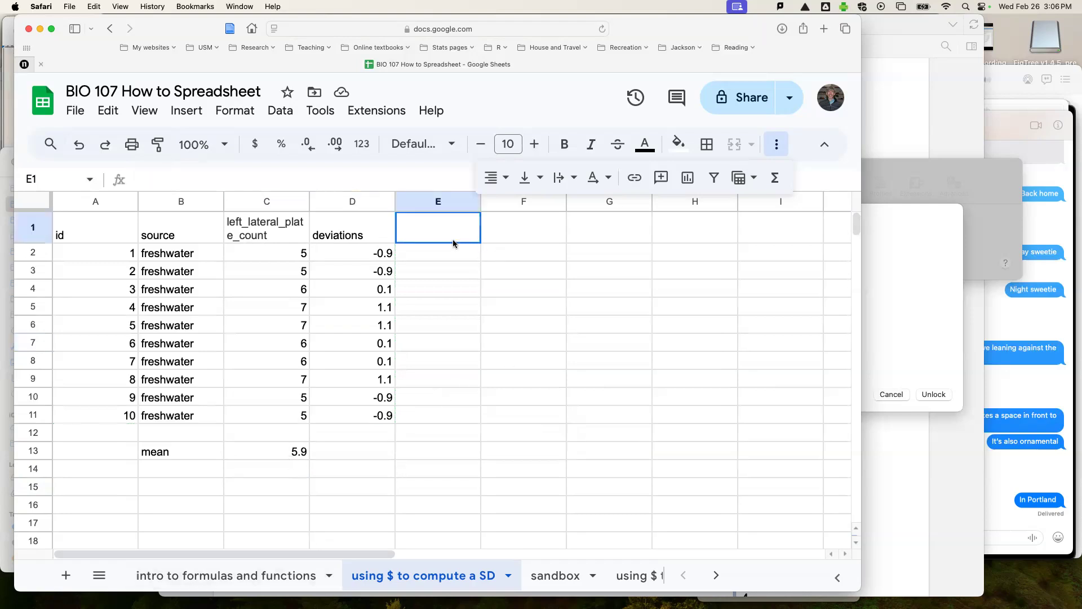
type("deviation")
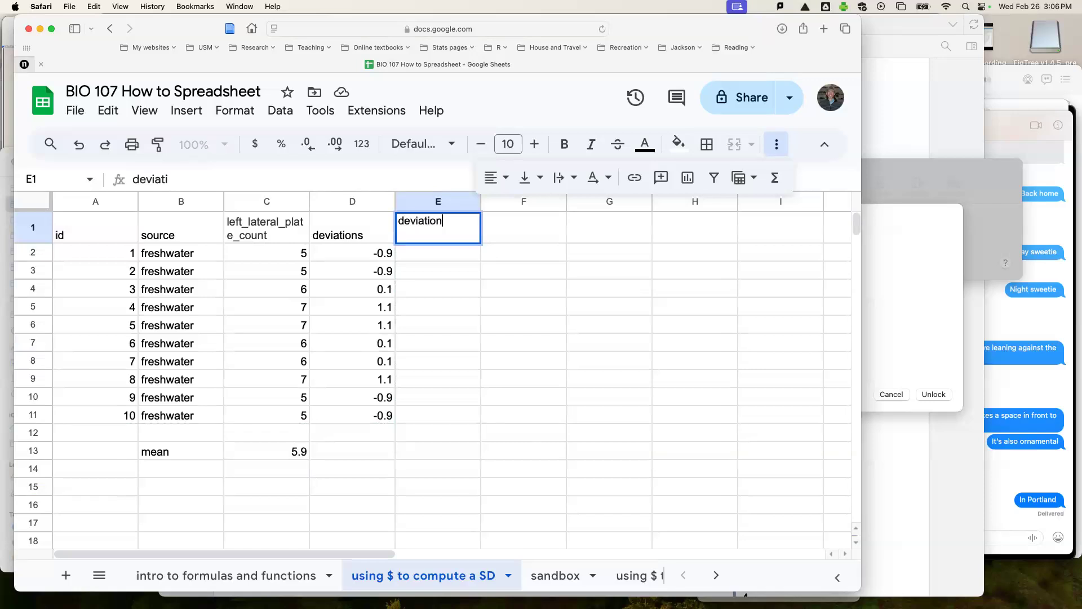
type("s sqared")
left_click(458, 253)
type("=")
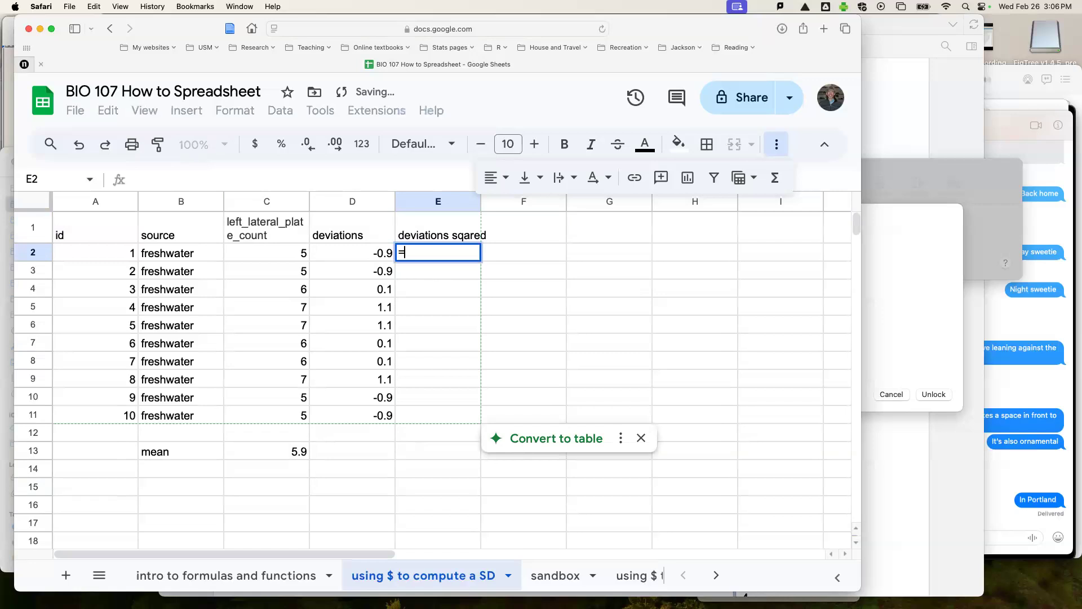
left_click(365, 252)
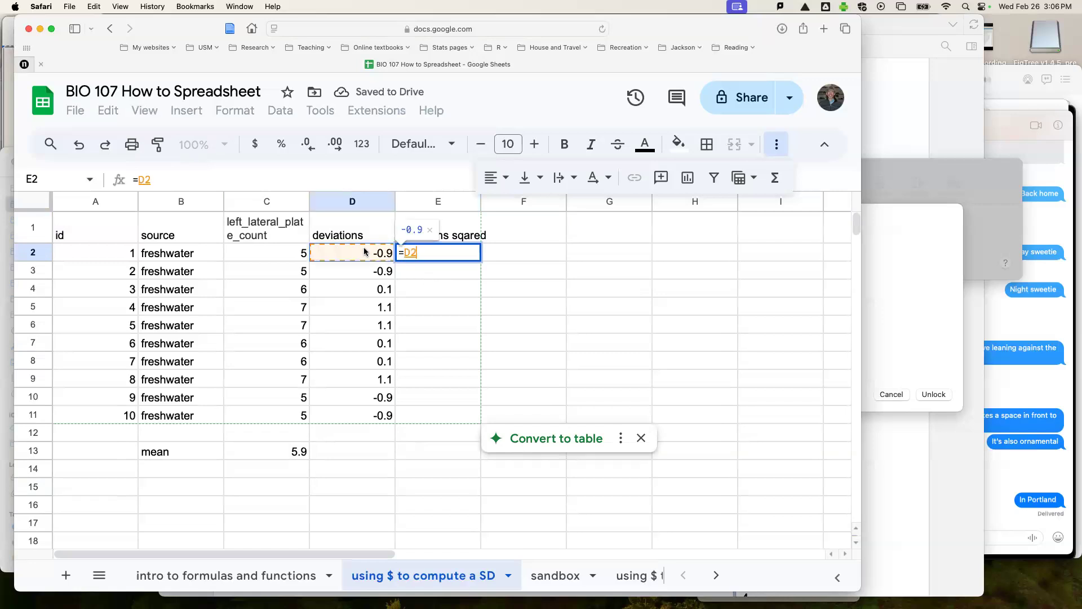
type("^")
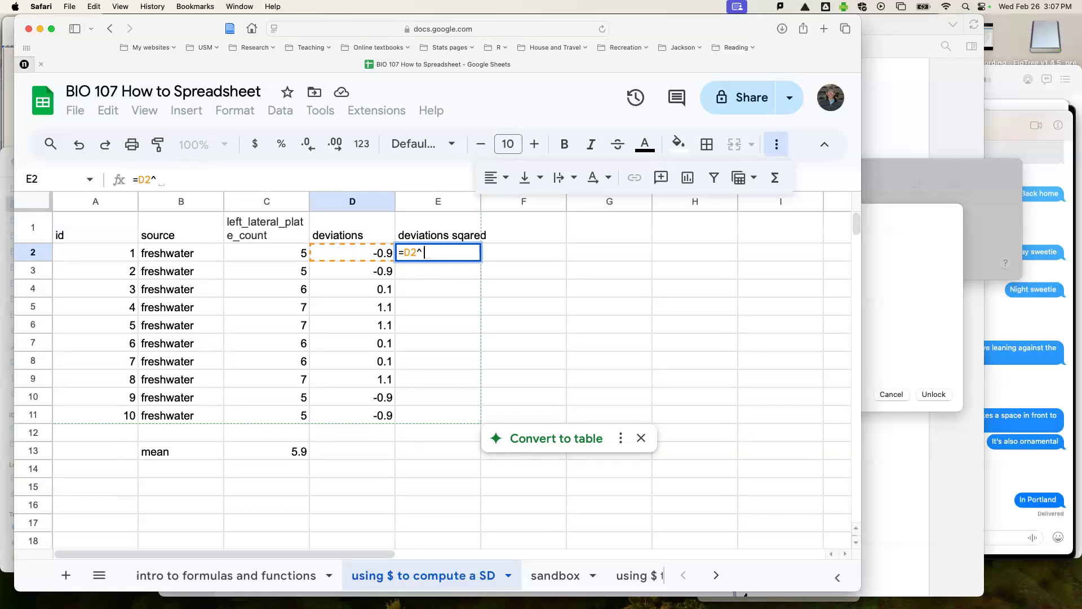
type("2")
key("Return")
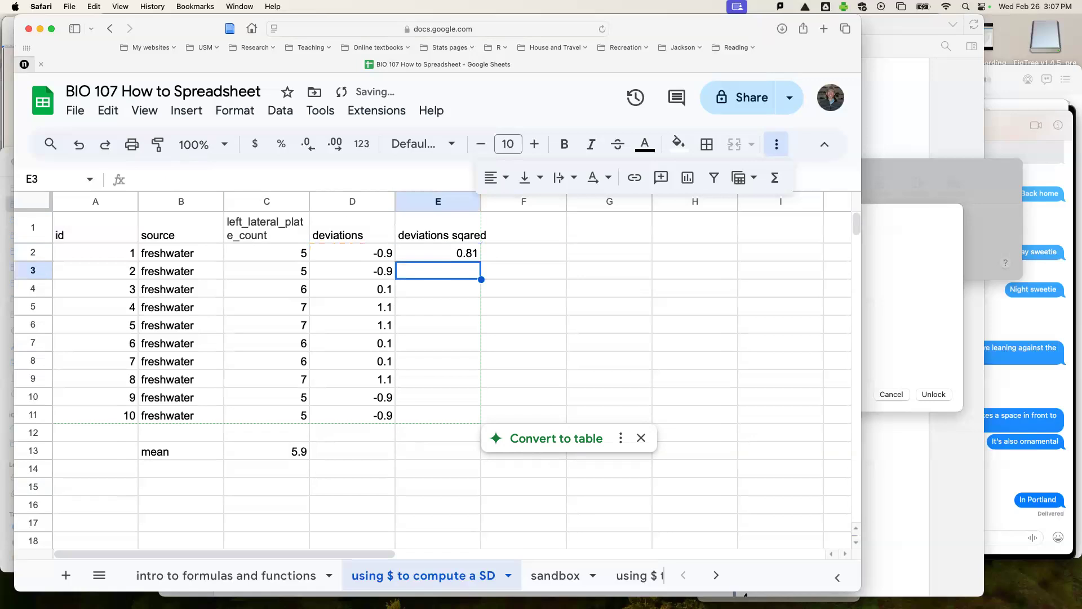
Step: Fill the squaring formula from E2 down to E11 and undo the accidental conversion of the data to a table
left_click(463, 253)
left_click_drag(482, 261, 465, 422)
left_click(513, 457)
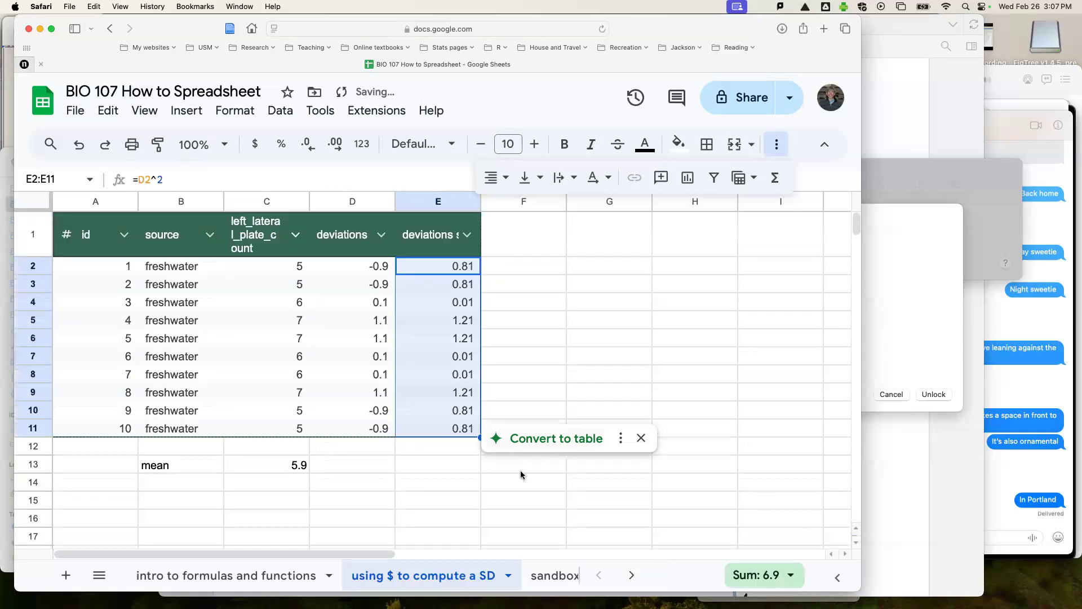
left_click(178, 484)
key("ctrl+z")
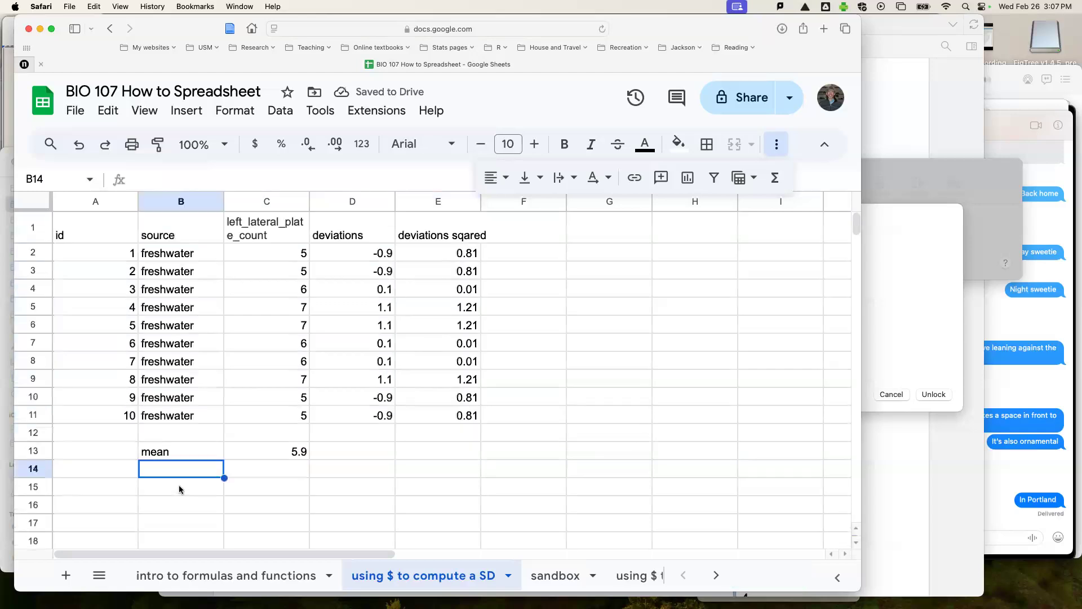
Step: Label B14 "sum squares" and sum the squared deviations in E2:E11 in C14
type("sum squares")
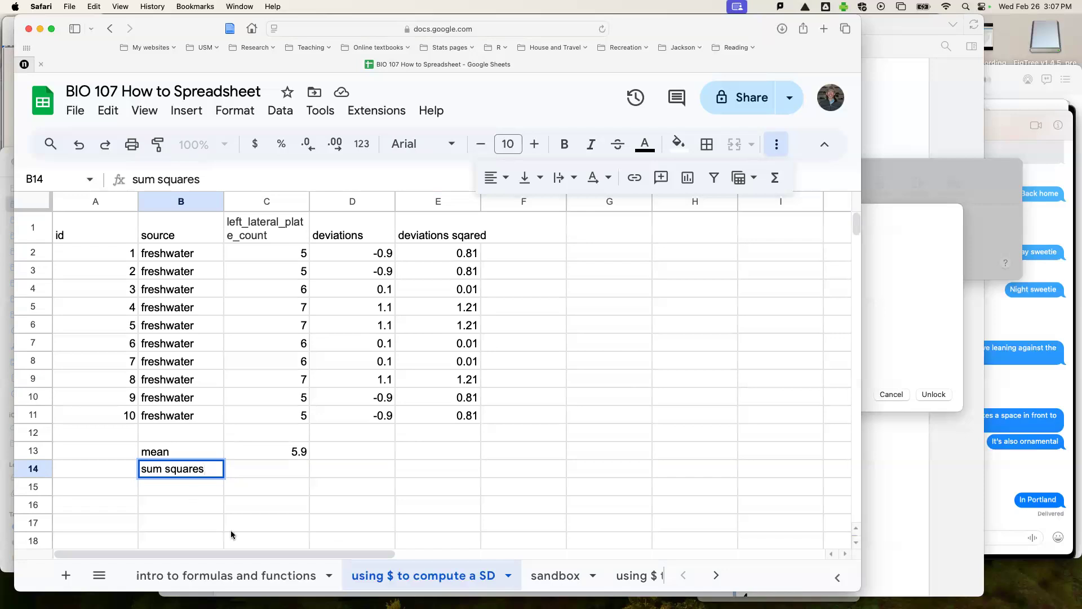
left_click(297, 463)
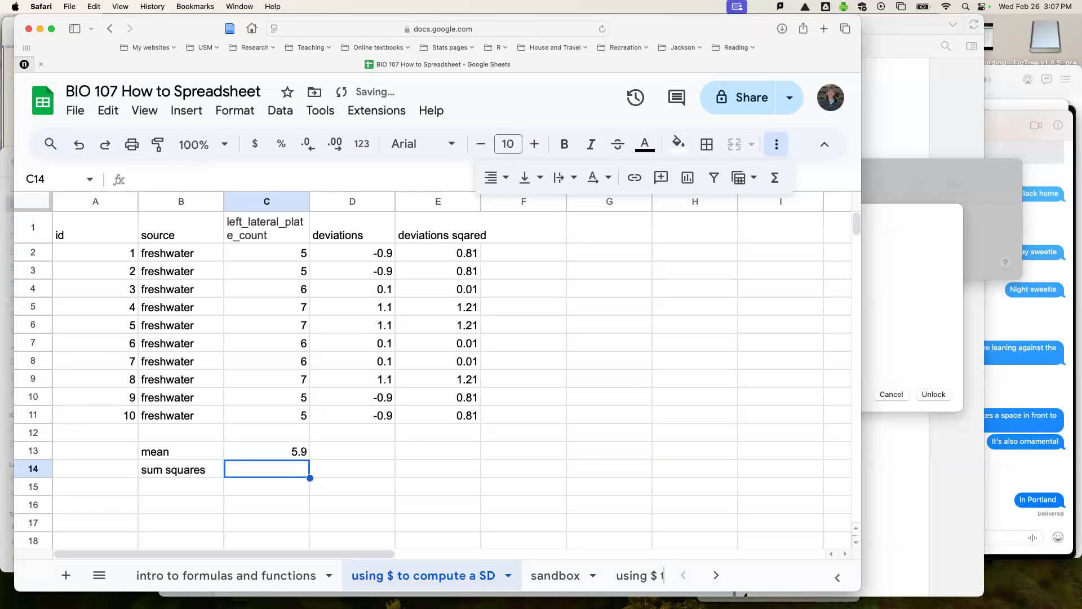
type("=sum(")
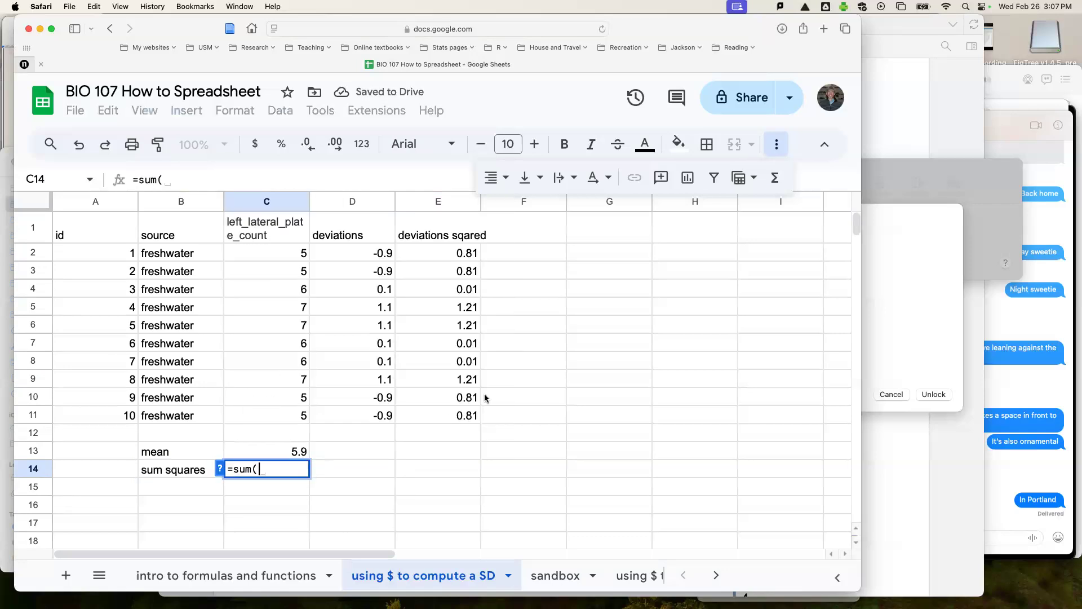
left_click_drag(465, 249, 454, 412)
key("Return")
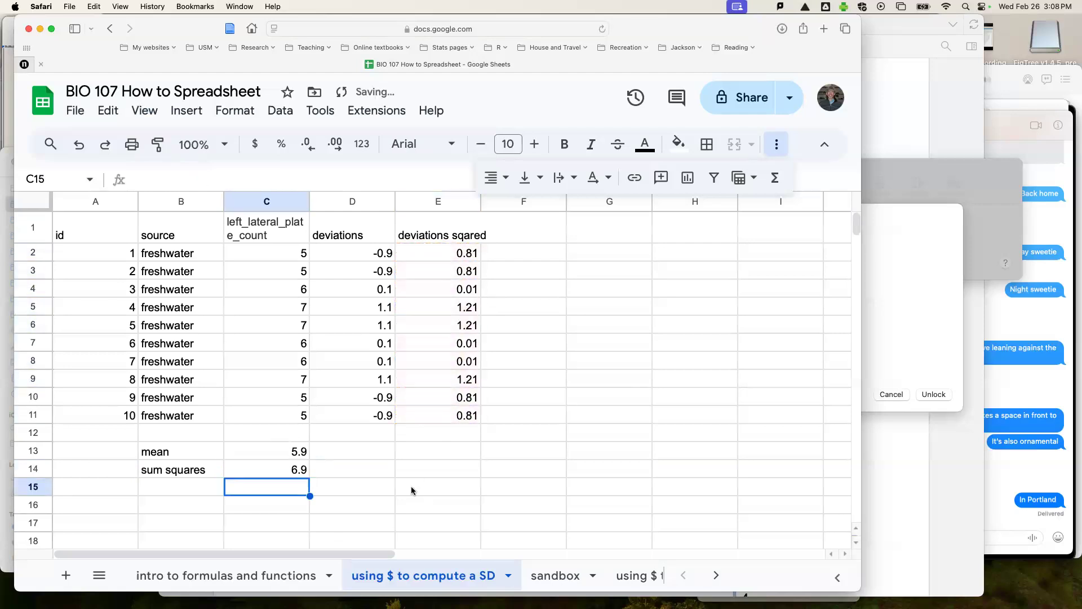
Step: Label B15 "count" and count the squared deviations in E2:E11 in C15
left_click(166, 489)
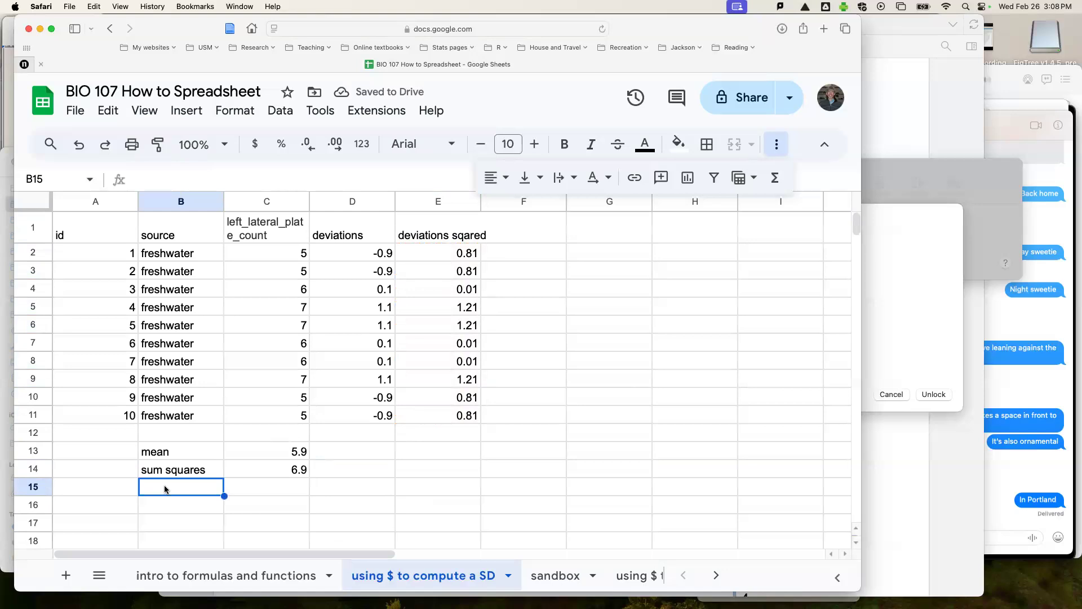
type("count")
key("Tab")
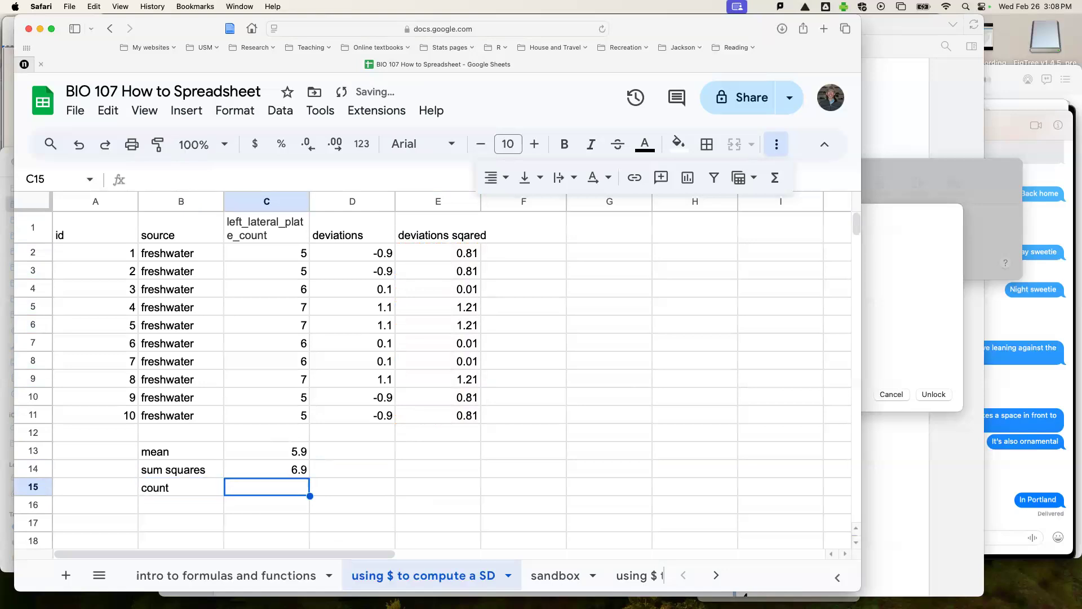
type("=count(")
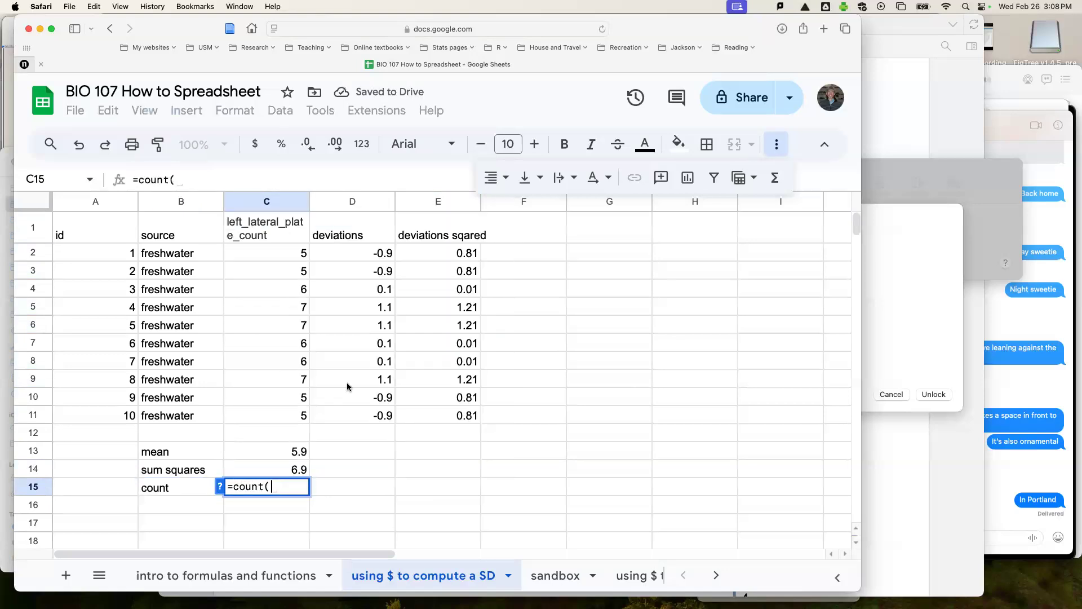
left_click_drag(434, 251, 431, 406)
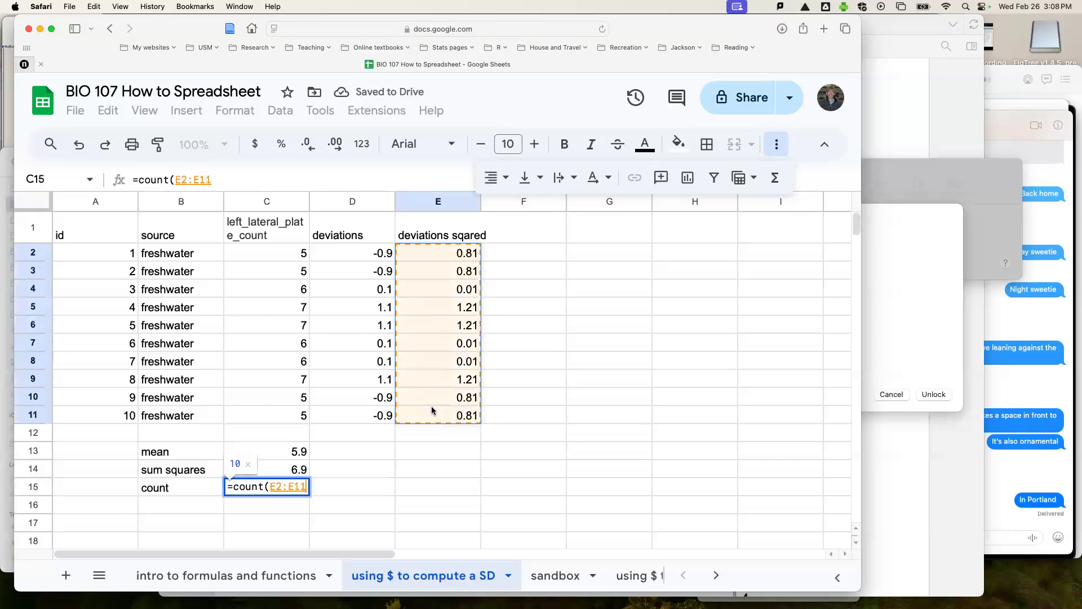
key("Return")
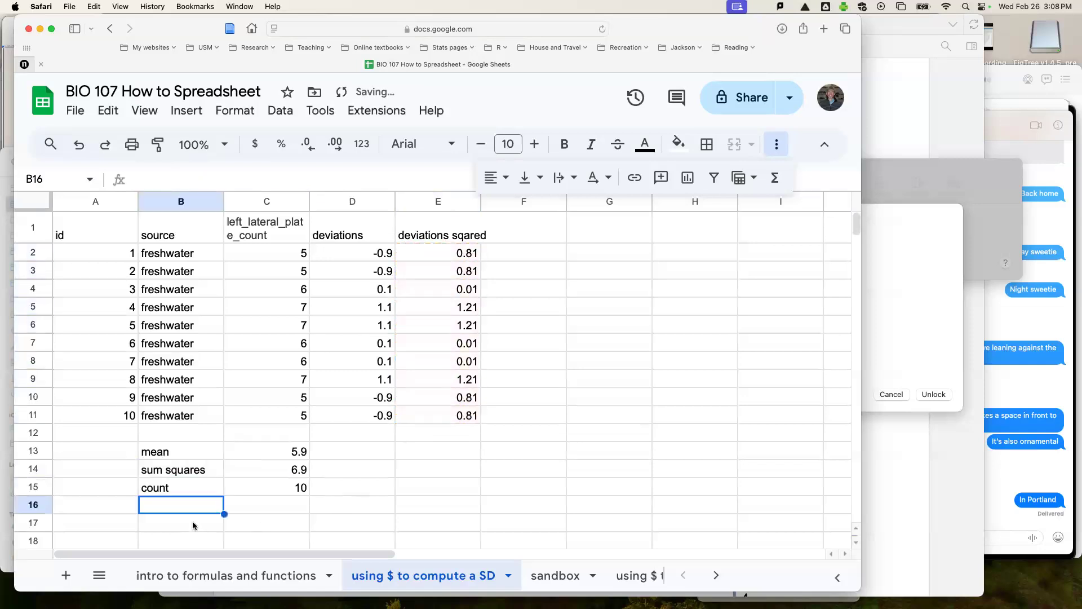
Step: Label B16 "variance" and enter the formula =C14/(C15 - 1) in C16
type("variance")
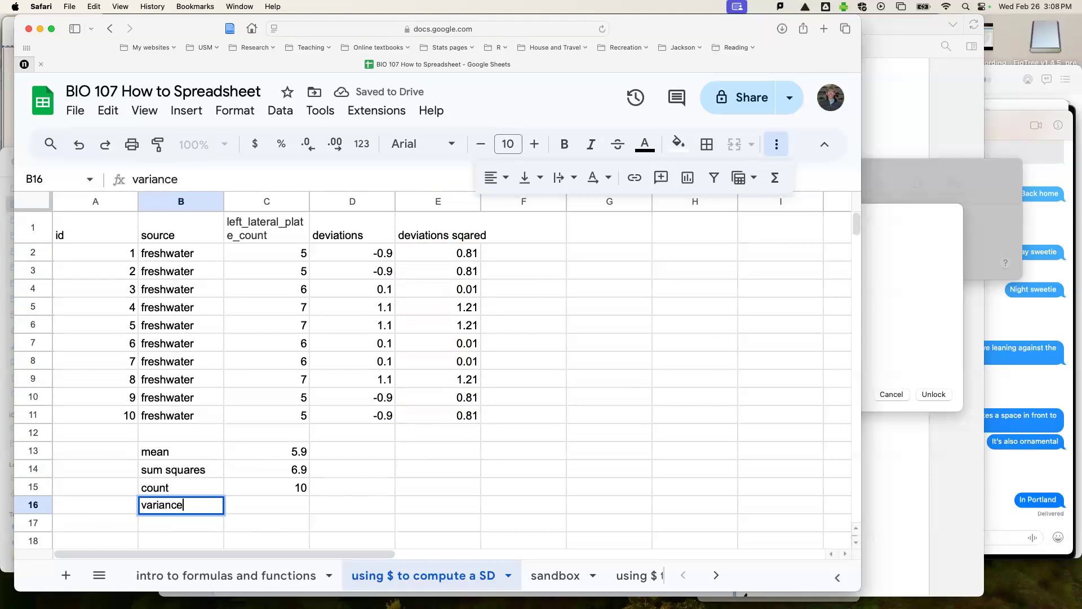
key("Tab")
type("=")
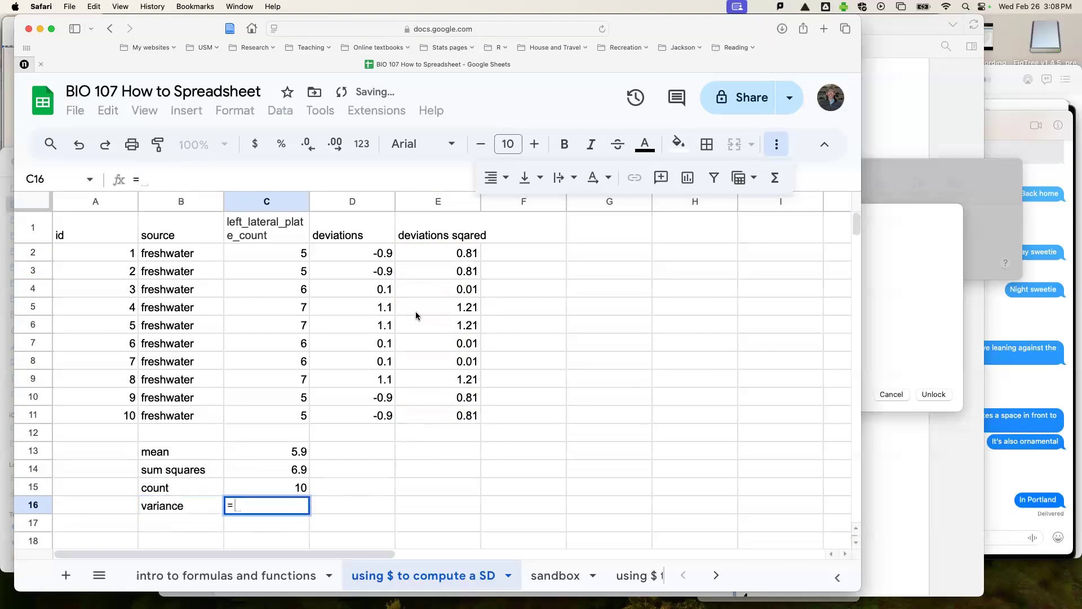
left_click(281, 472)
type("/")
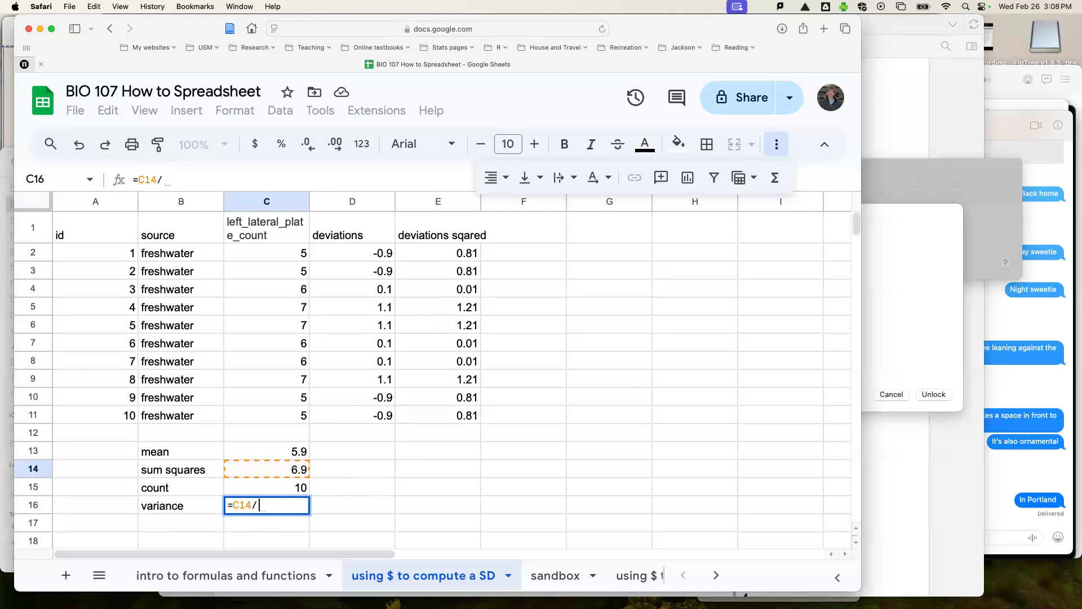
left_click(269, 488)
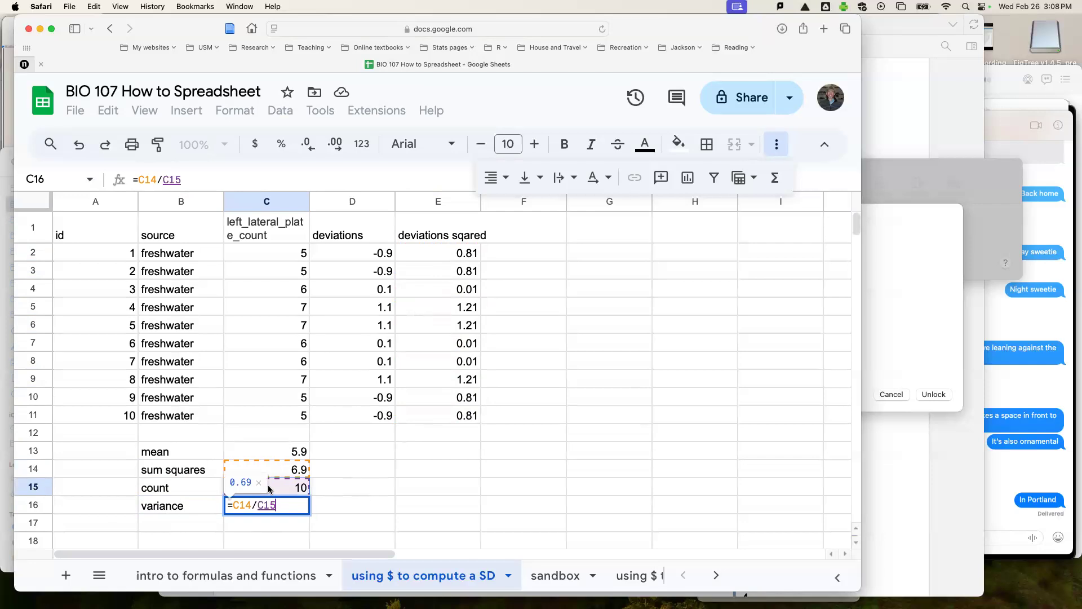
type("- 1")
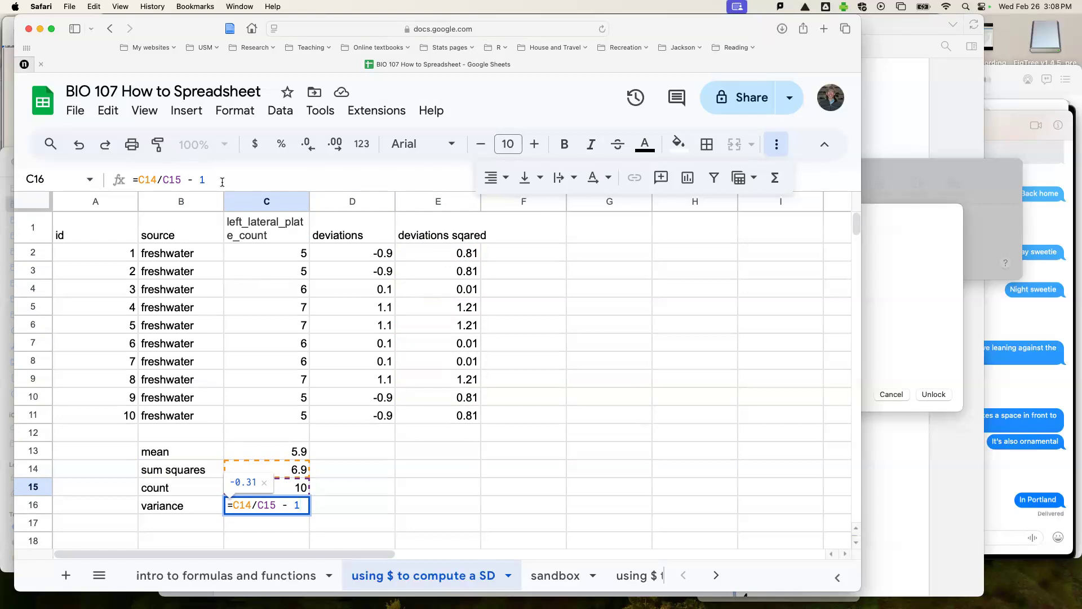
left_click(164, 180)
type("(")
left_click(241, 179)
type(")")
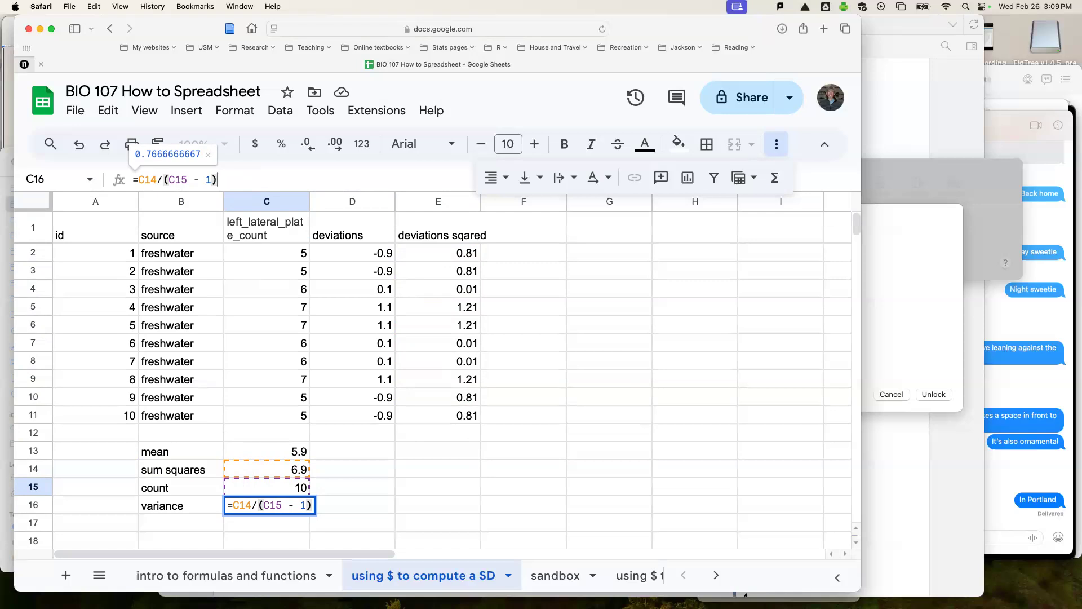
key("Return")
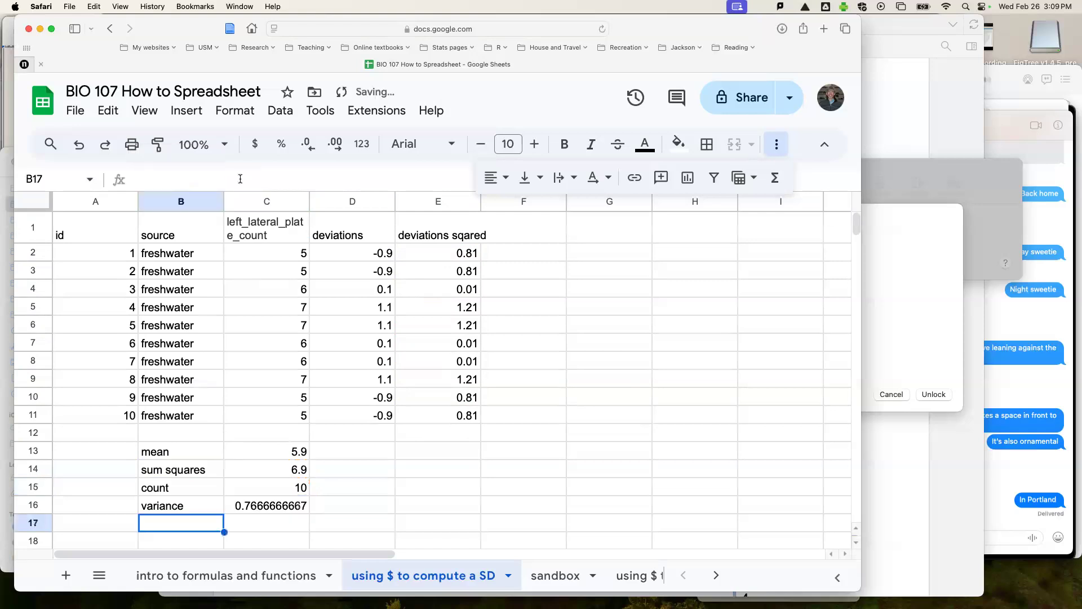
Step: Label B17 "std" and compute the square root of the variance with =sqrt(C16) in C17
type("std")
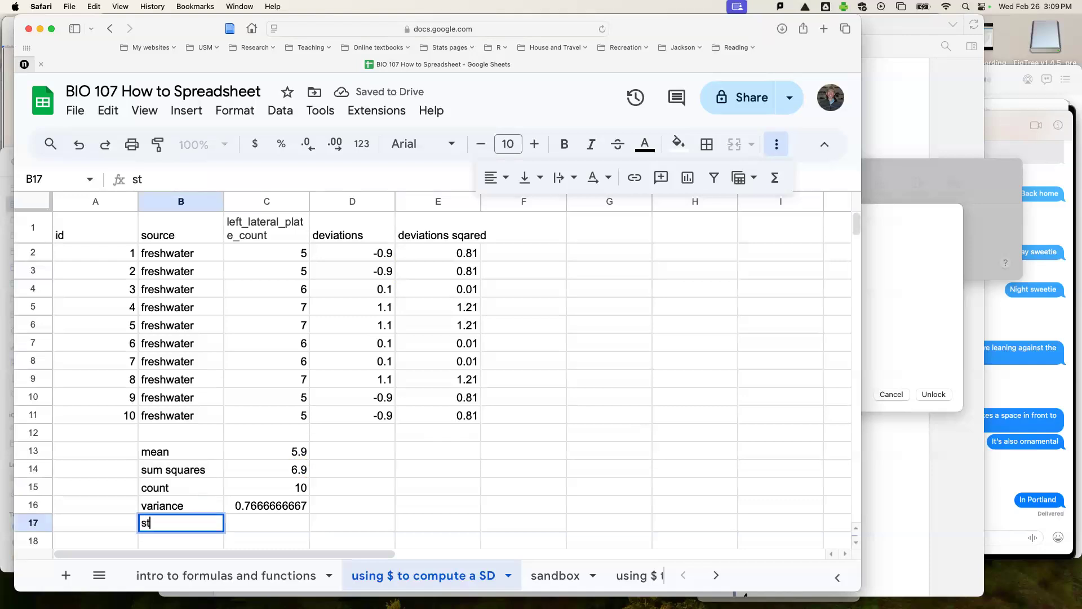
key("Tab")
type("=sqrt(")
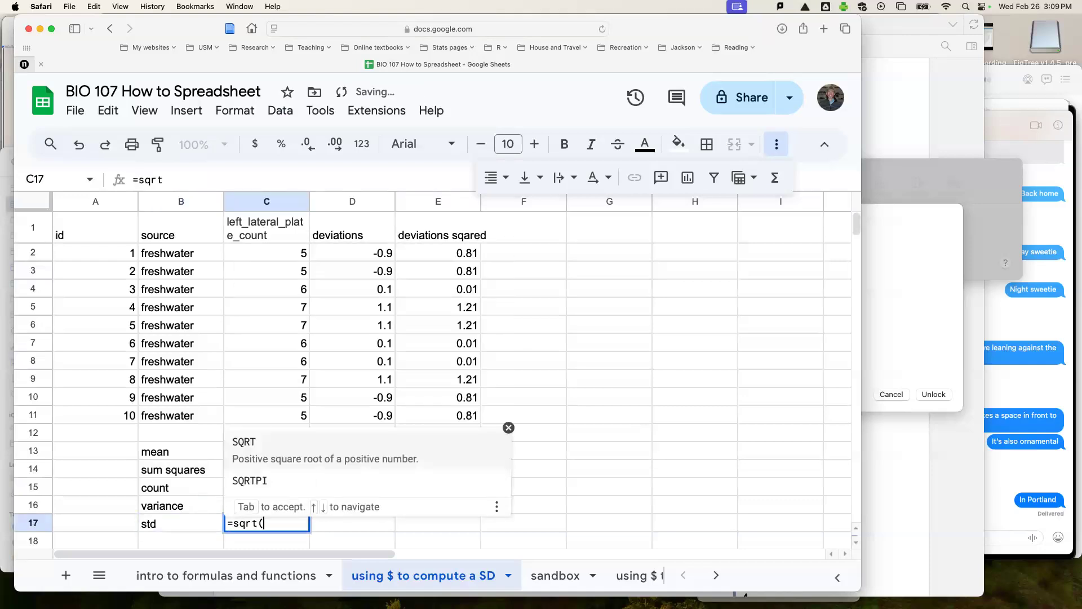
left_click(253, 506)
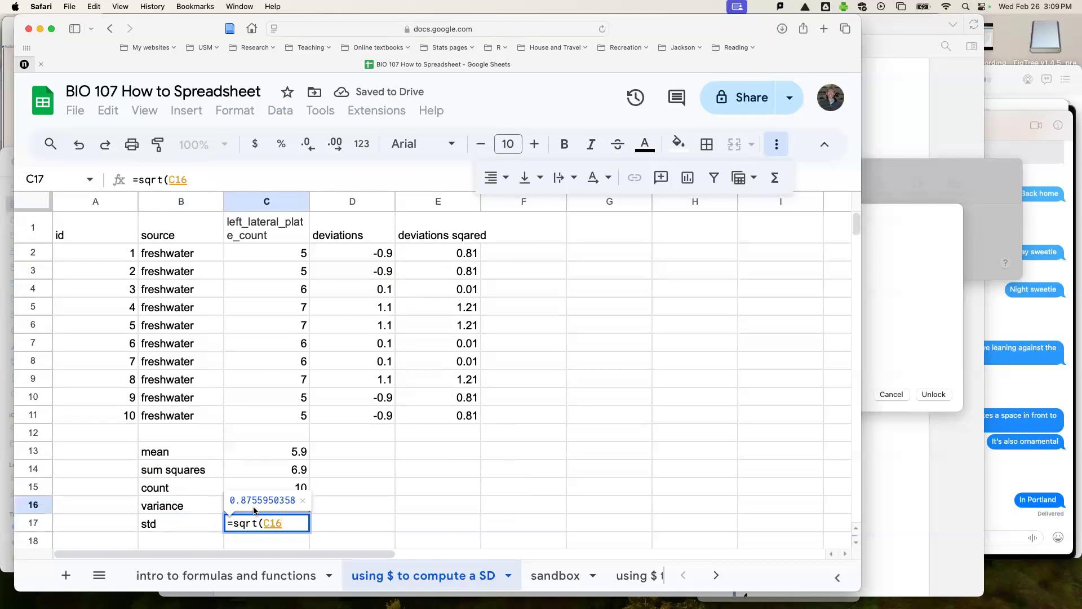
type(")")
key("Return")
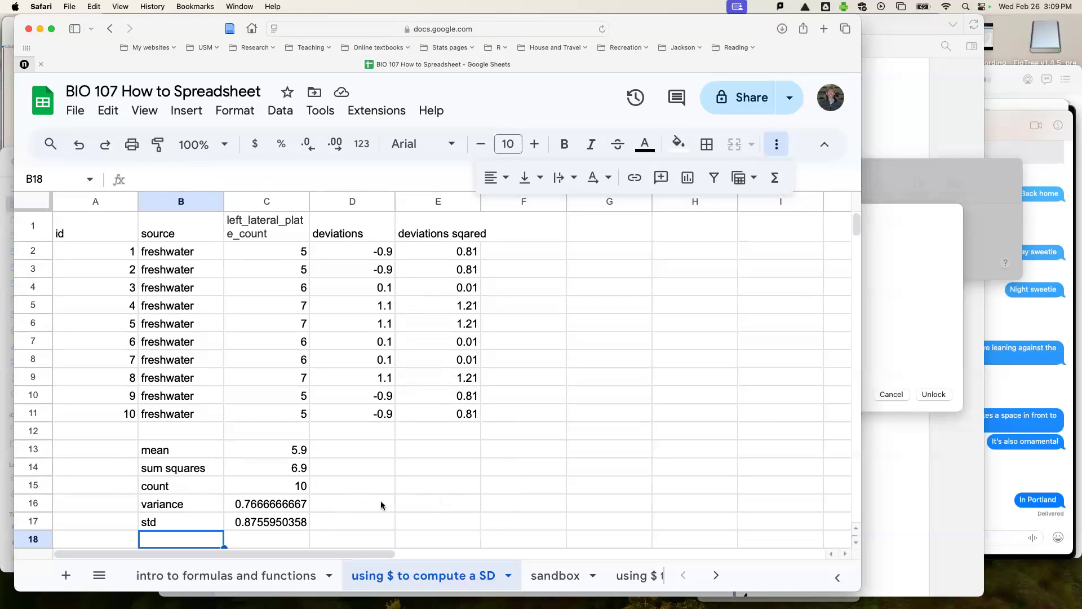
Step: Review the formulas behind the mean, sum squares, count and variance in C13 to C16
left_click(291, 504)
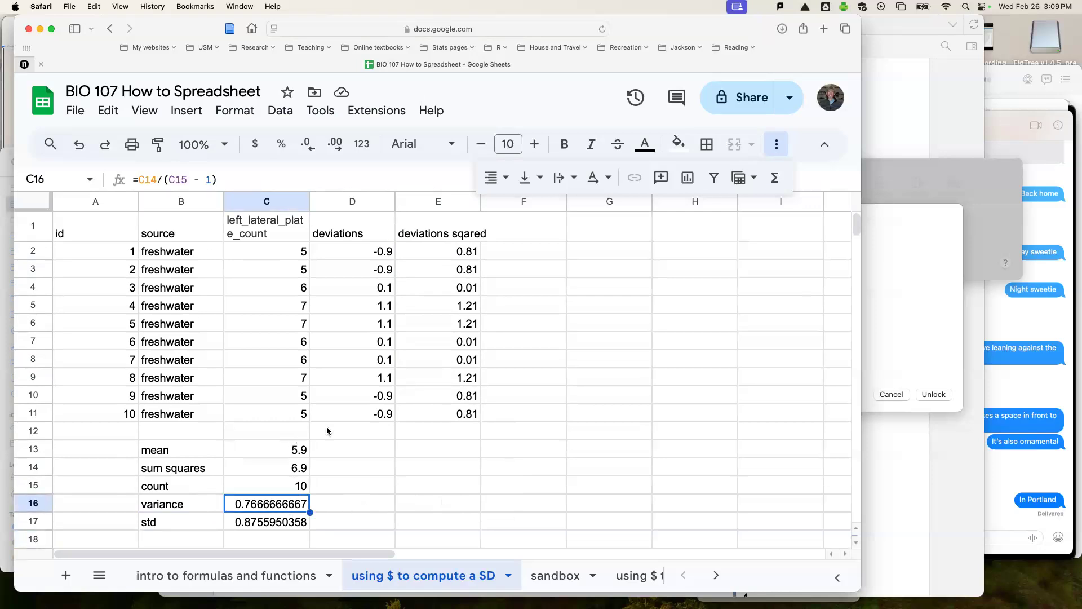
left_click(287, 454)
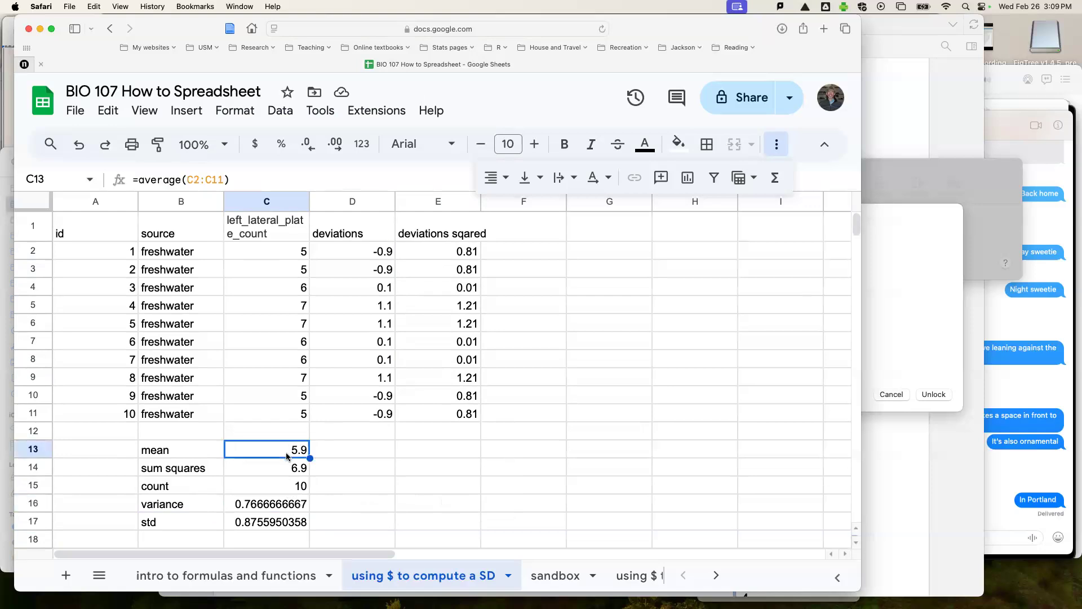
left_click(282, 466)
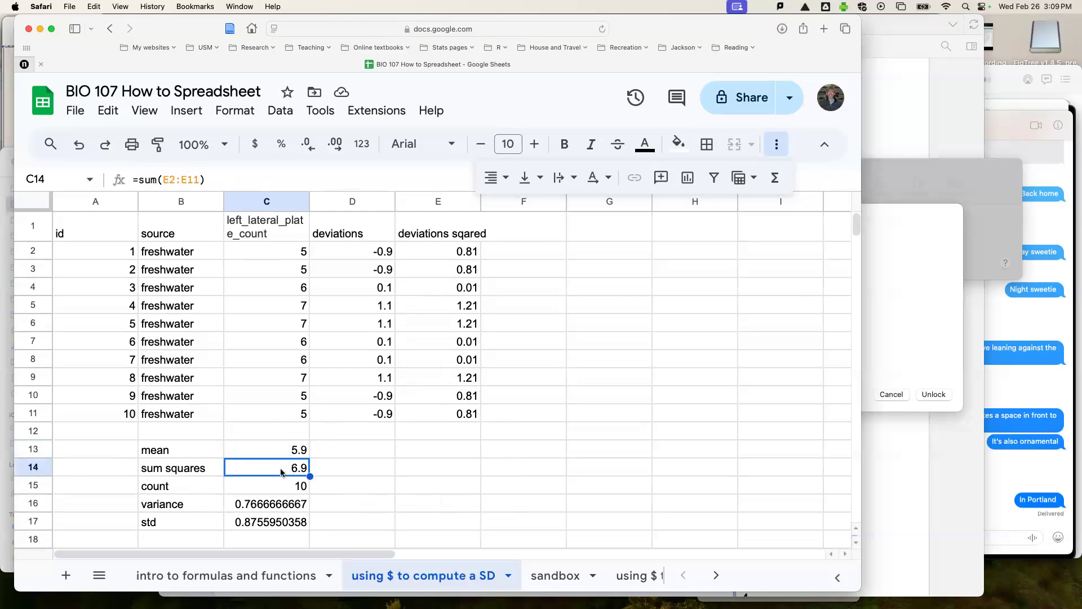
left_click(276, 486)
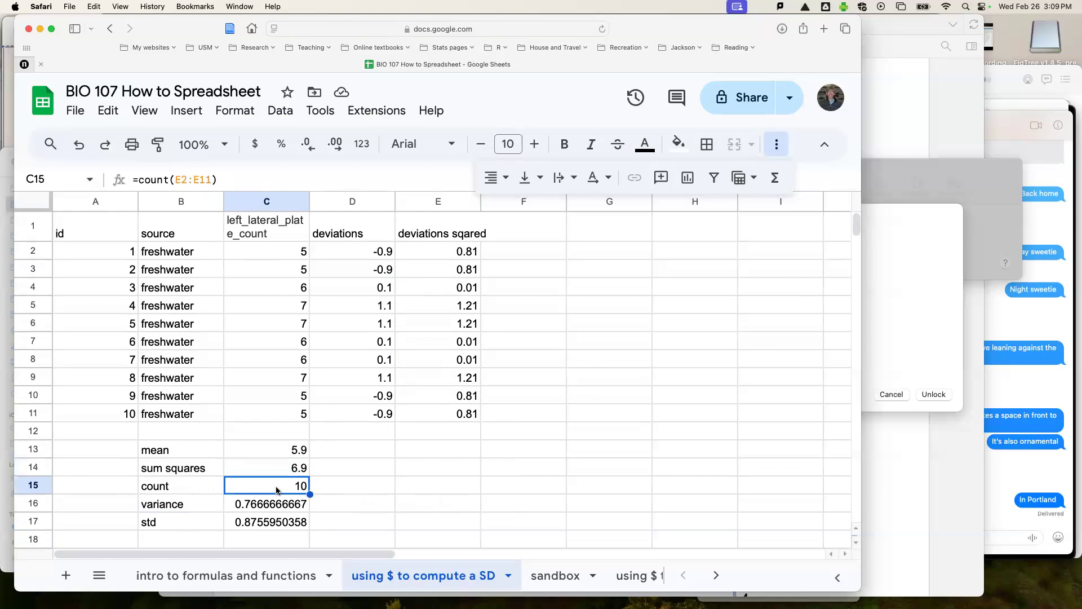
left_click(277, 505)
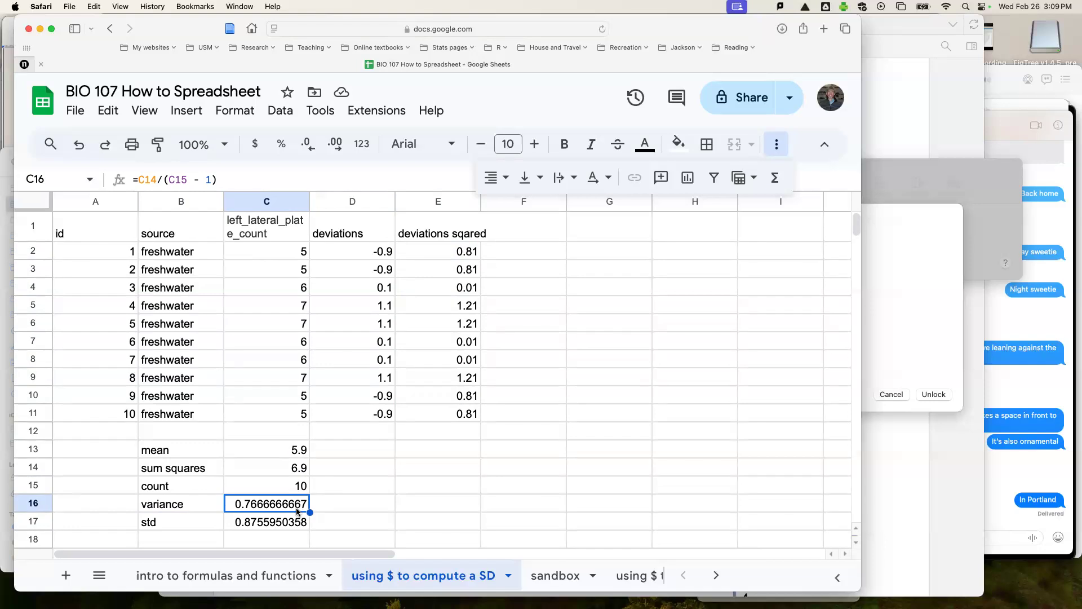
left_click(341, 501)
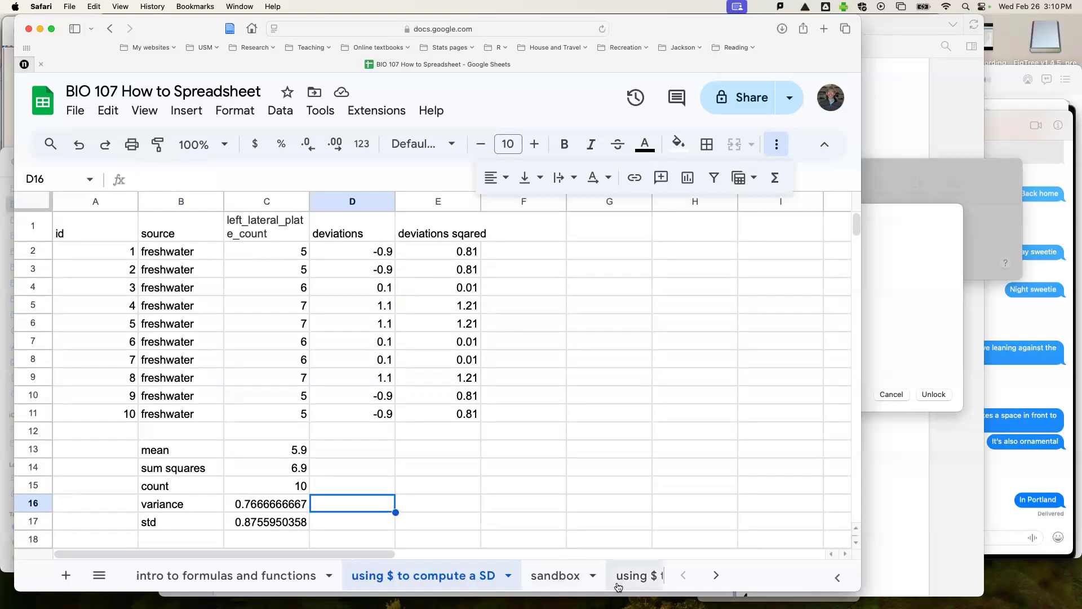
Step: Open the sandbox sheet and enter 14 in C3
left_click(555, 575)
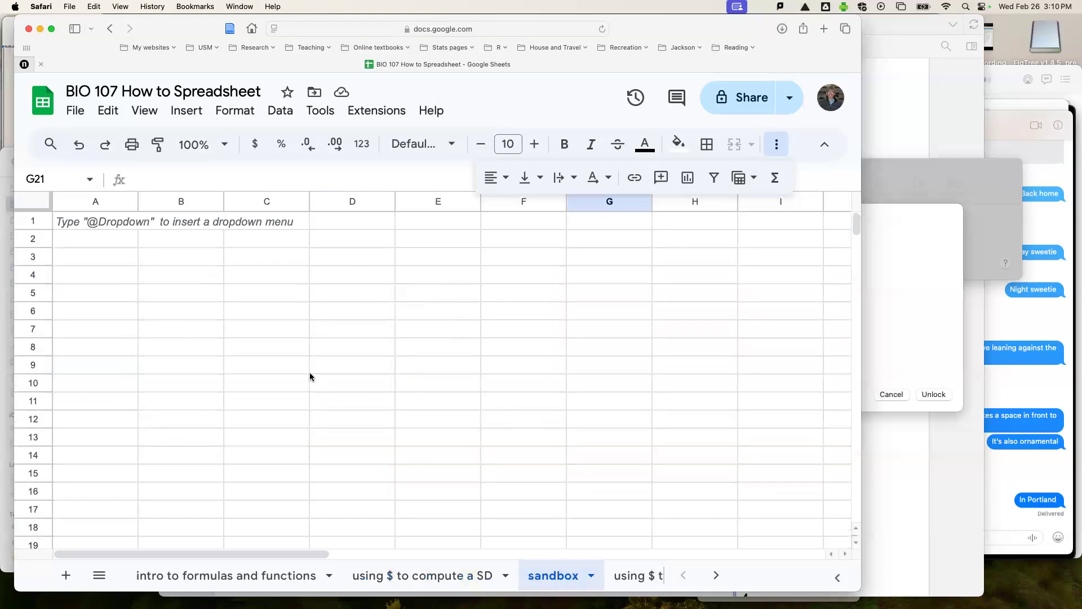
left_click(243, 262)
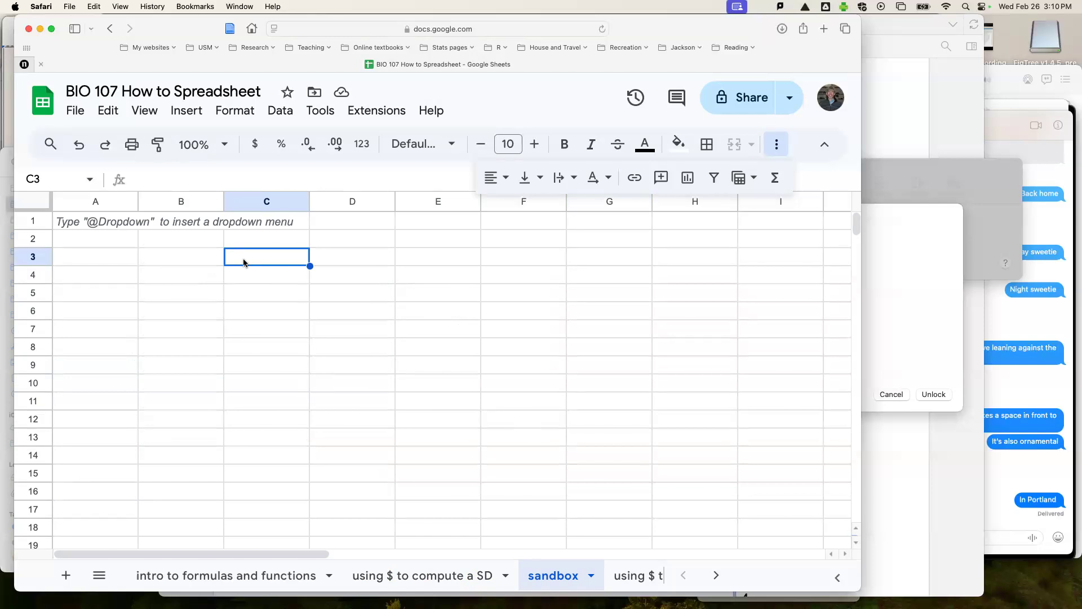
type("14")
key("Return")
Step: Enter 3, 9 and 10 across cells C6 to E6
key("Return")
key("Return")
key("Return")
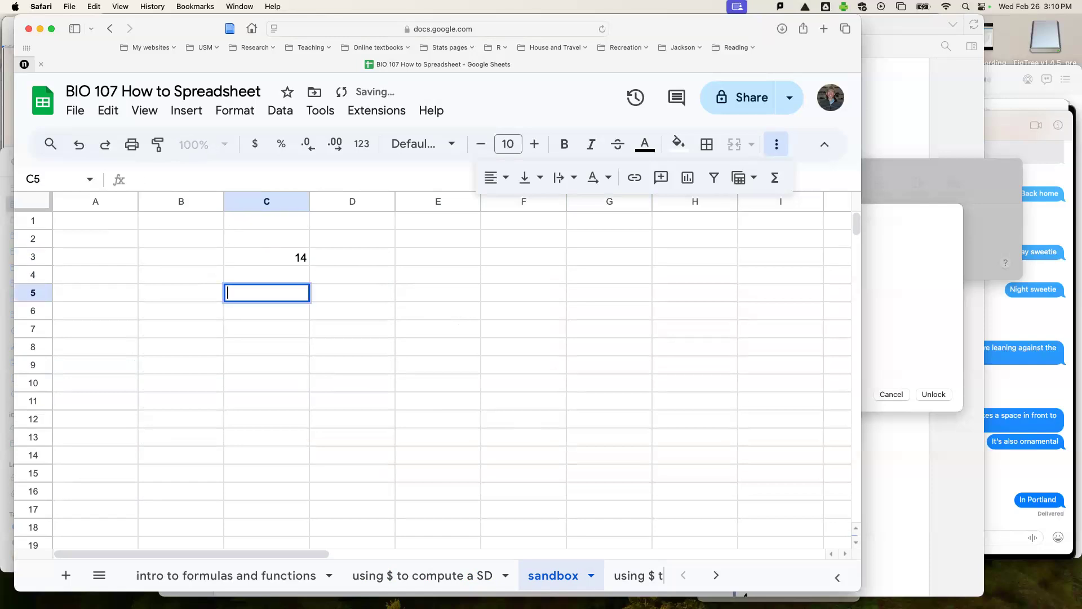
key("Return")
type("3")
key("Tab")
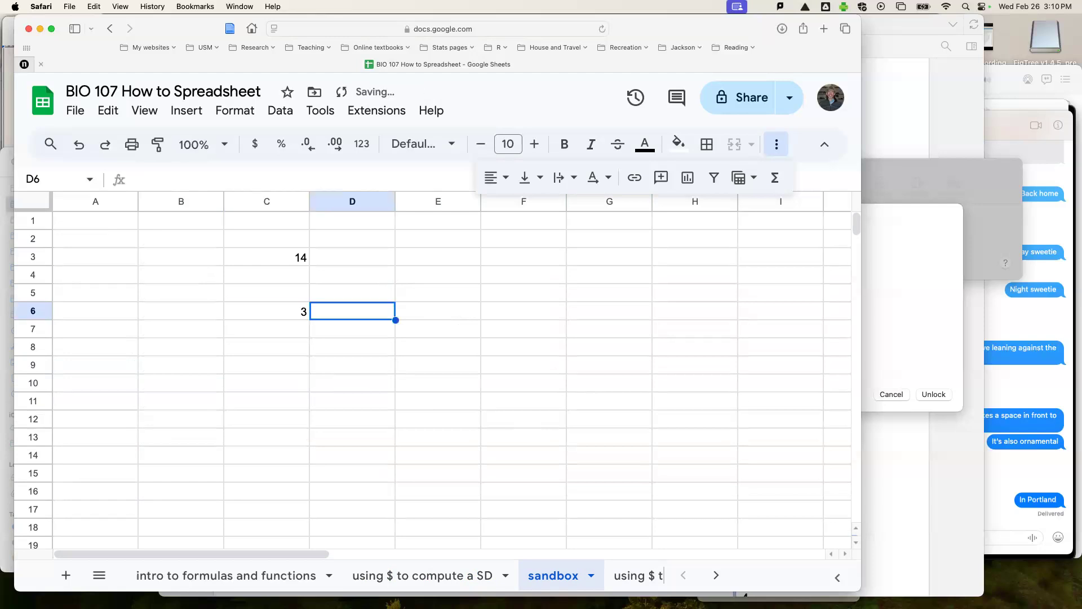
type("9")
key("Tab")
type("10")
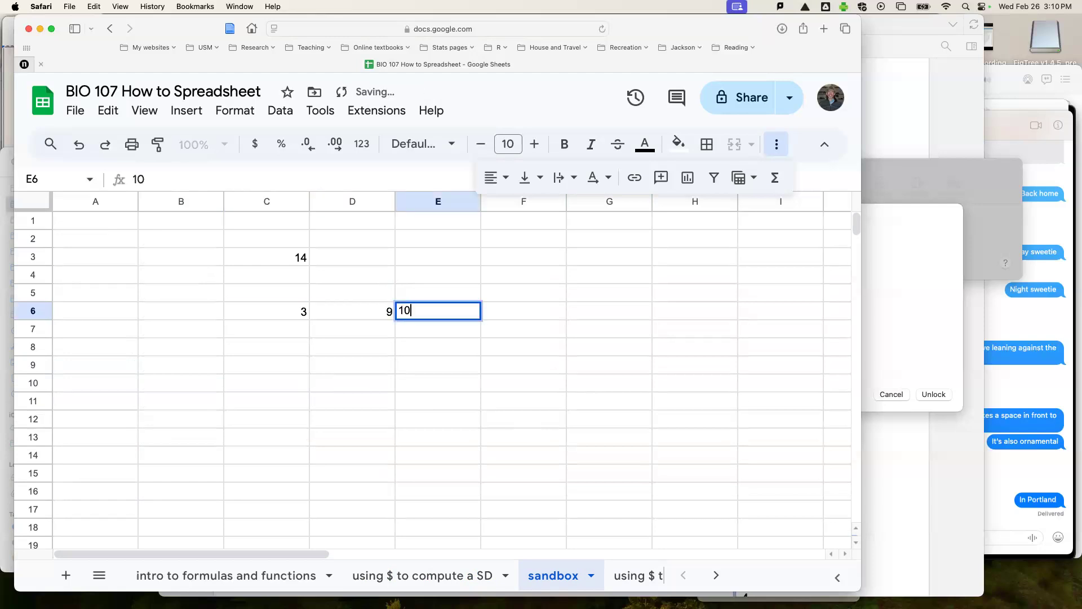
key("Return")
Step: Enter 4, 5 and 89 across cells C7 to E7
type("4")
key("Tab")
type("5")
key("Caps_Lock")
key("Tab")
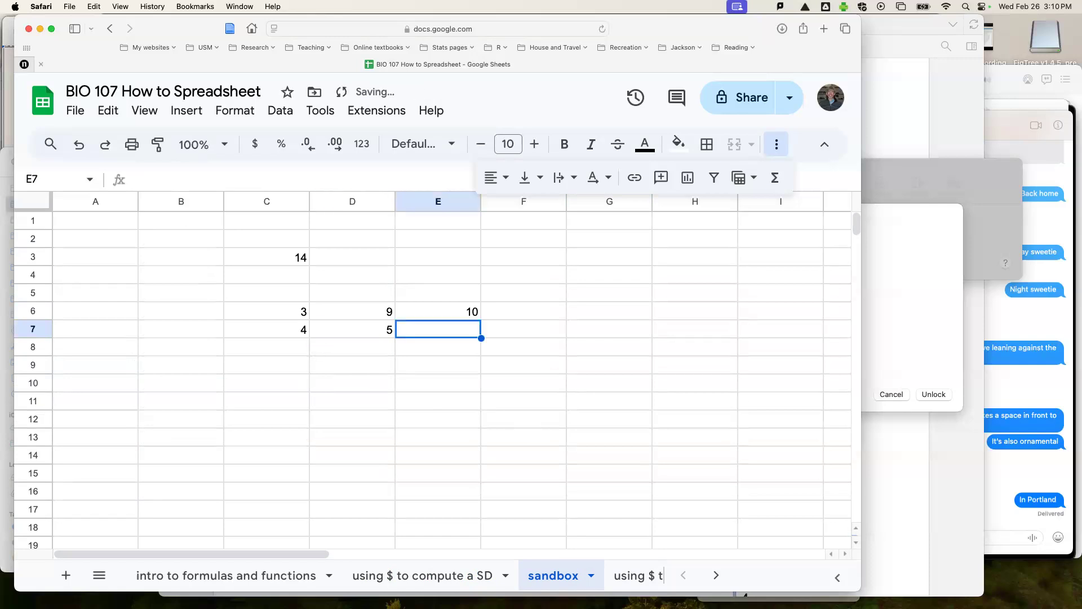
type("89")
key("Return")
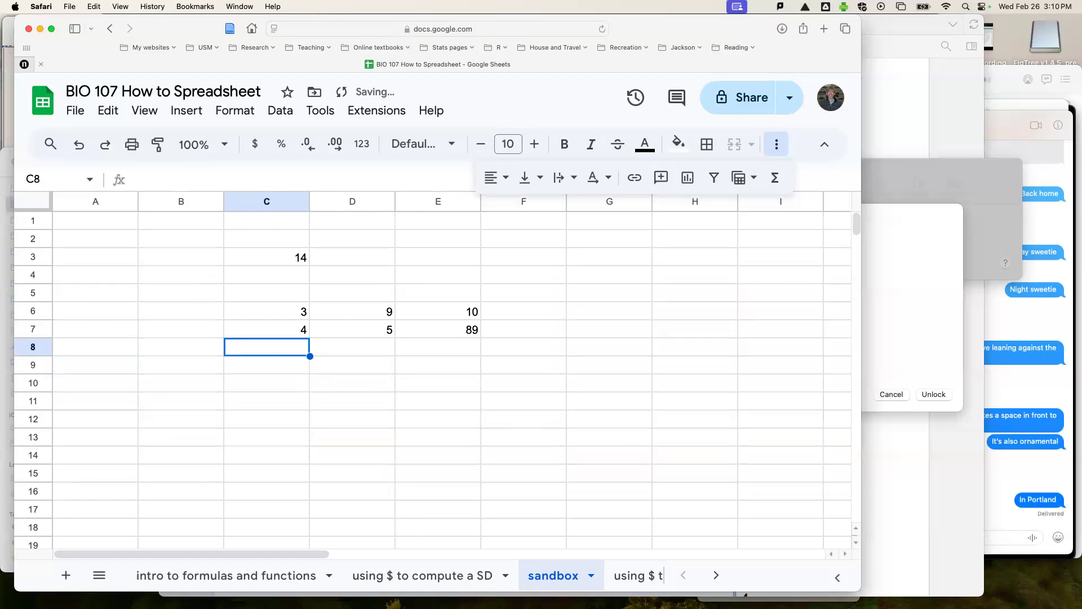
Step: Enter the formula =C6-$C3 in C9, anchoring only the column of C3, and fill it across to E9
left_click(300, 370)
type("=")
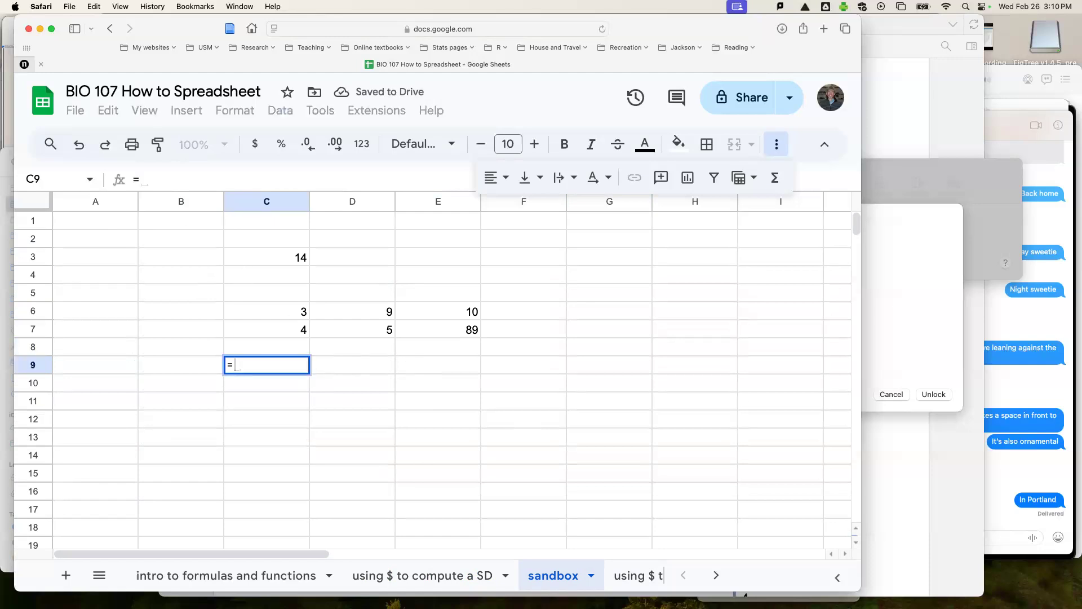
left_click(289, 310)
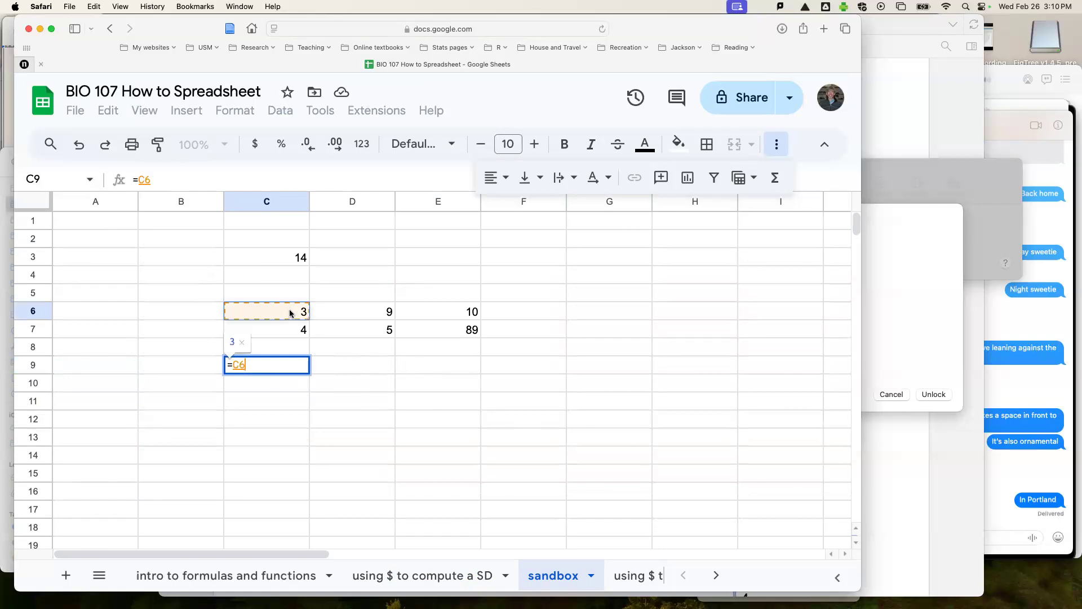
type("-")
left_click(297, 260)
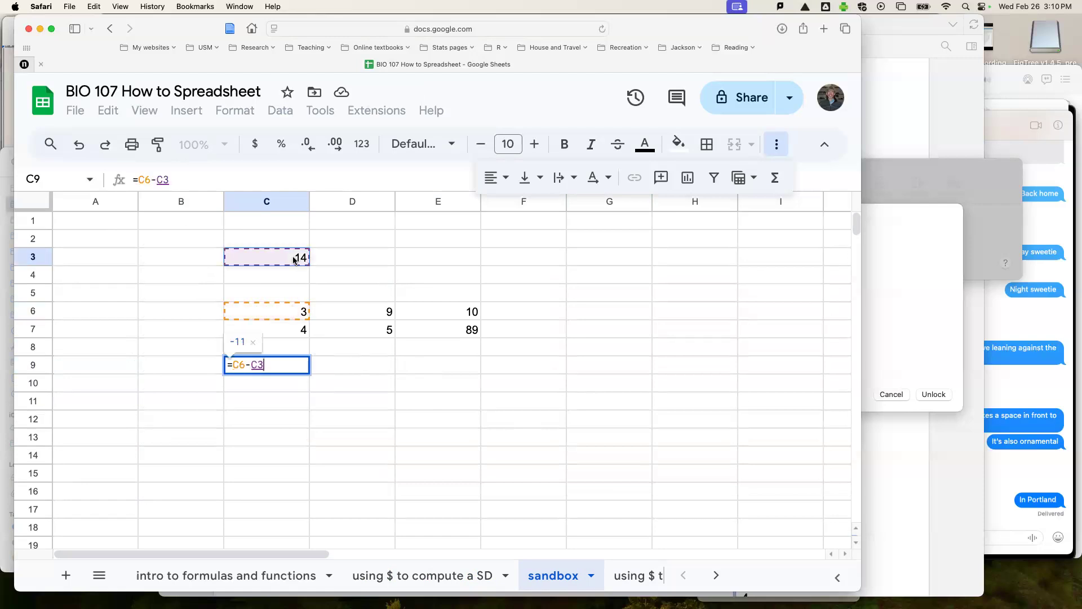
left_click(157, 180)
type("$")
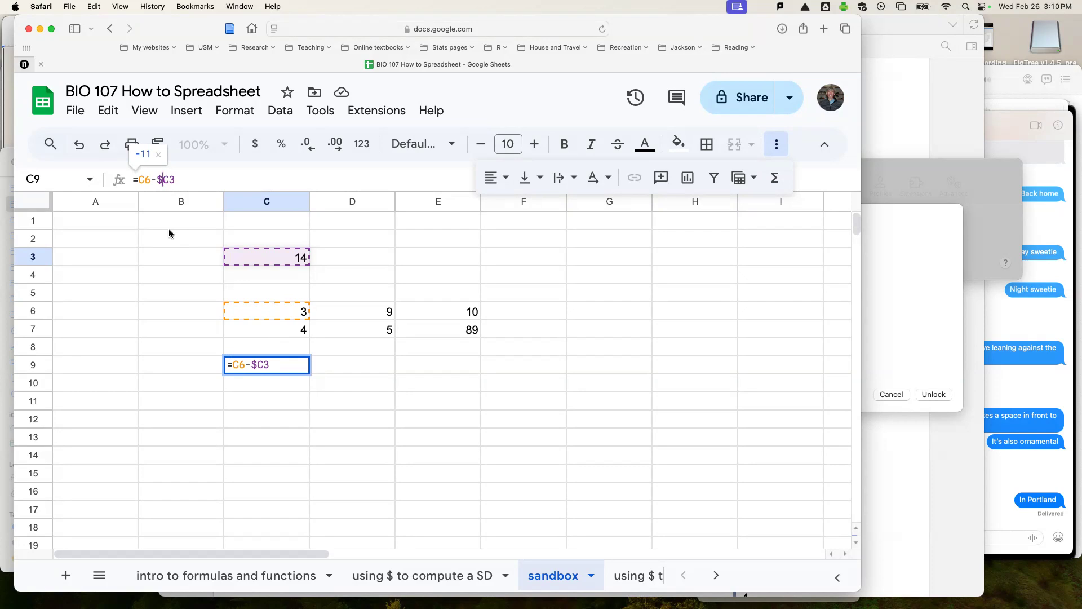
key("Return")
left_click(284, 366)
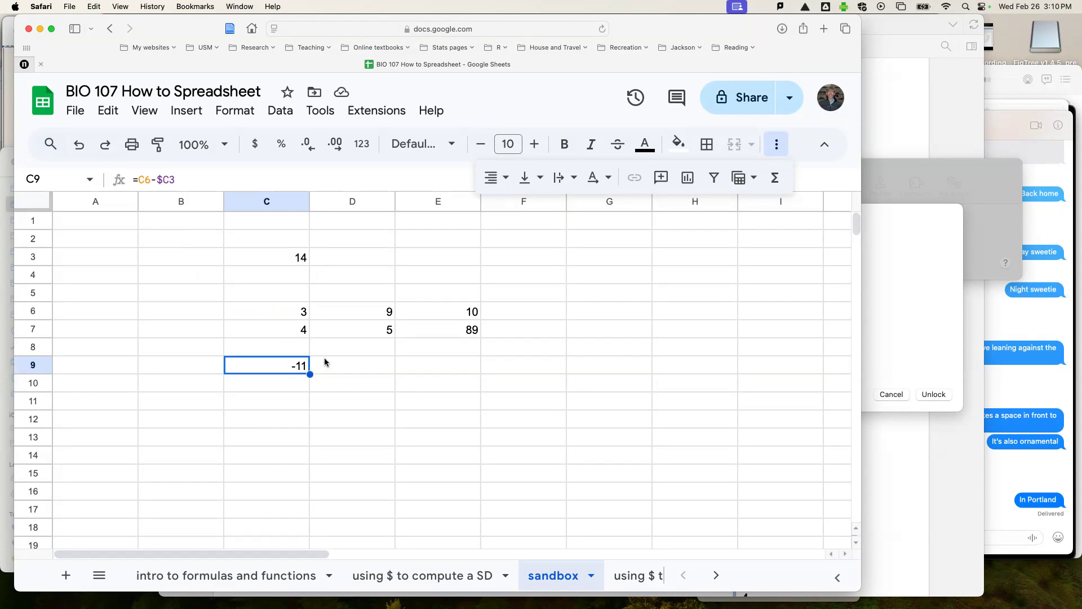
left_click_drag(310, 374, 450, 376)
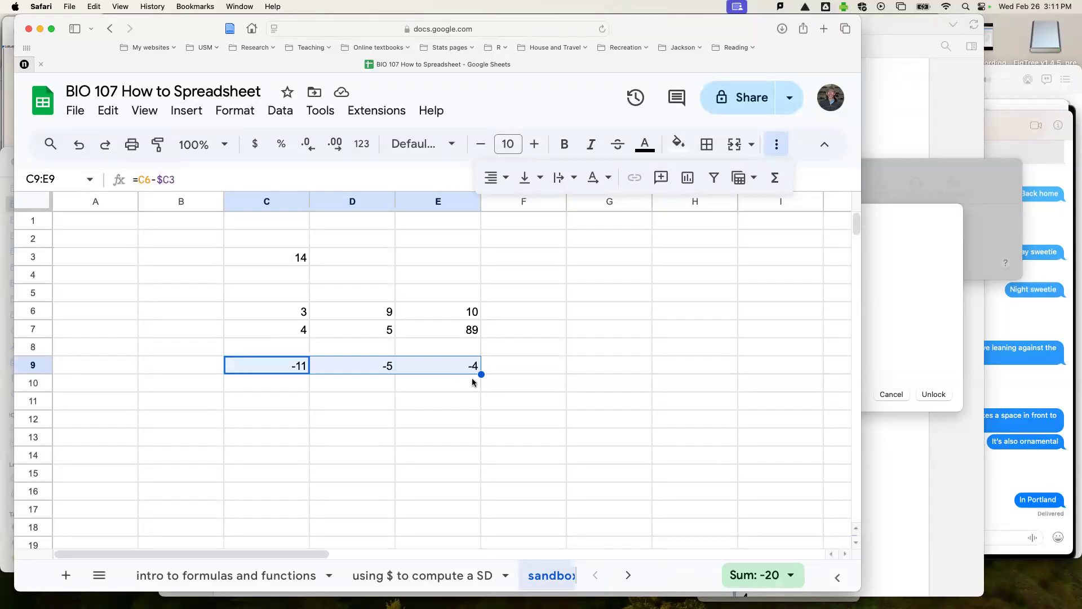
Step: Fill the formulas in C9:E9 down into row 10 and inspect the resulting formula in C10
left_click_drag(481, 374, 482, 392)
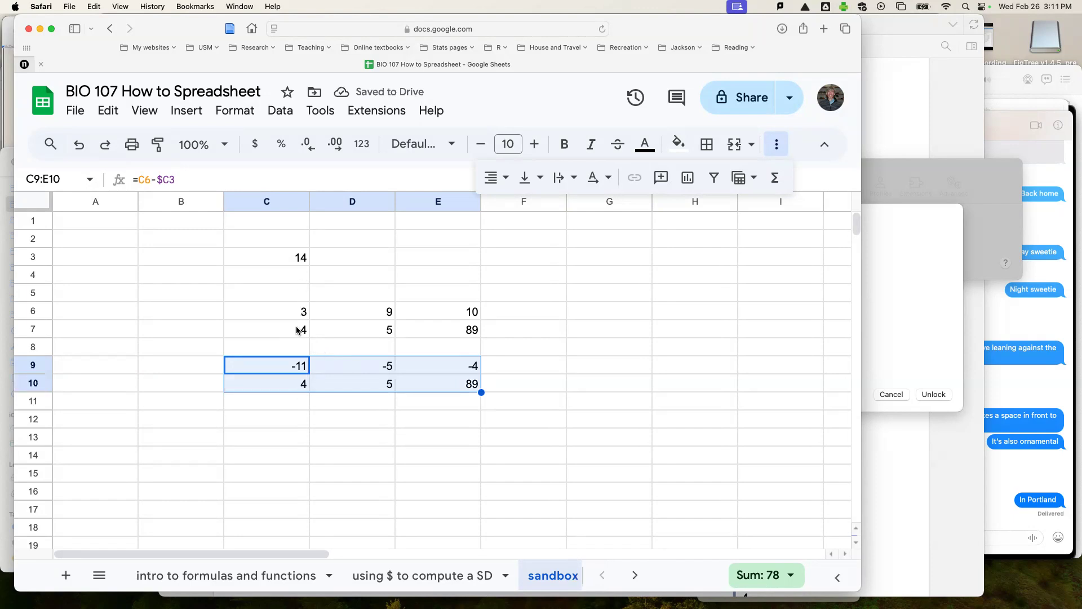
left_click(300, 389)
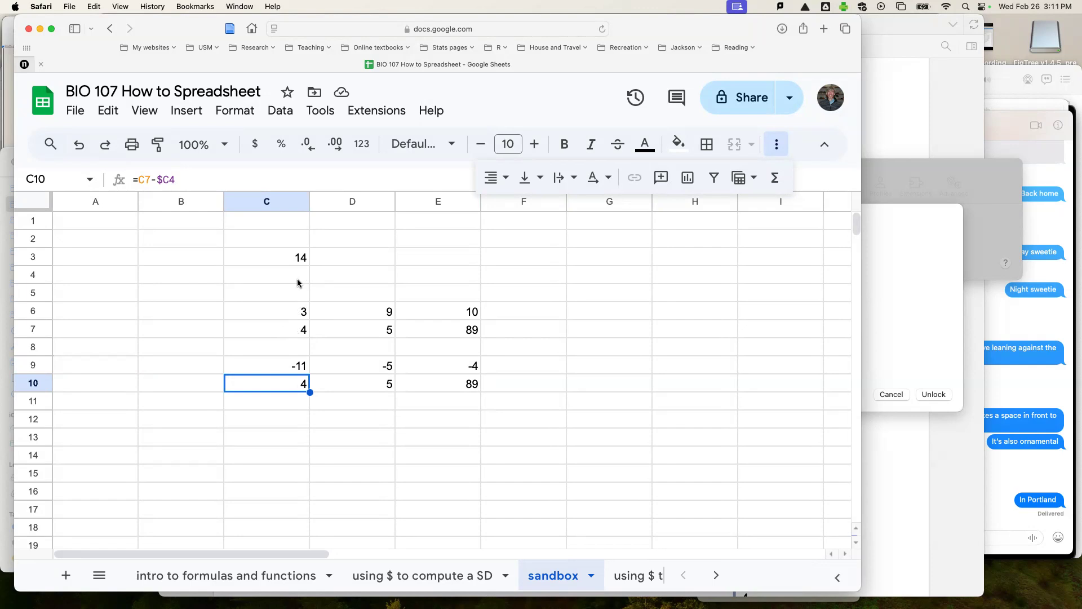
Step: Change the C9 formula to =C6-$C$3, anchoring both column and row, and fill it across to column E and down to row 10
left_click(290, 370)
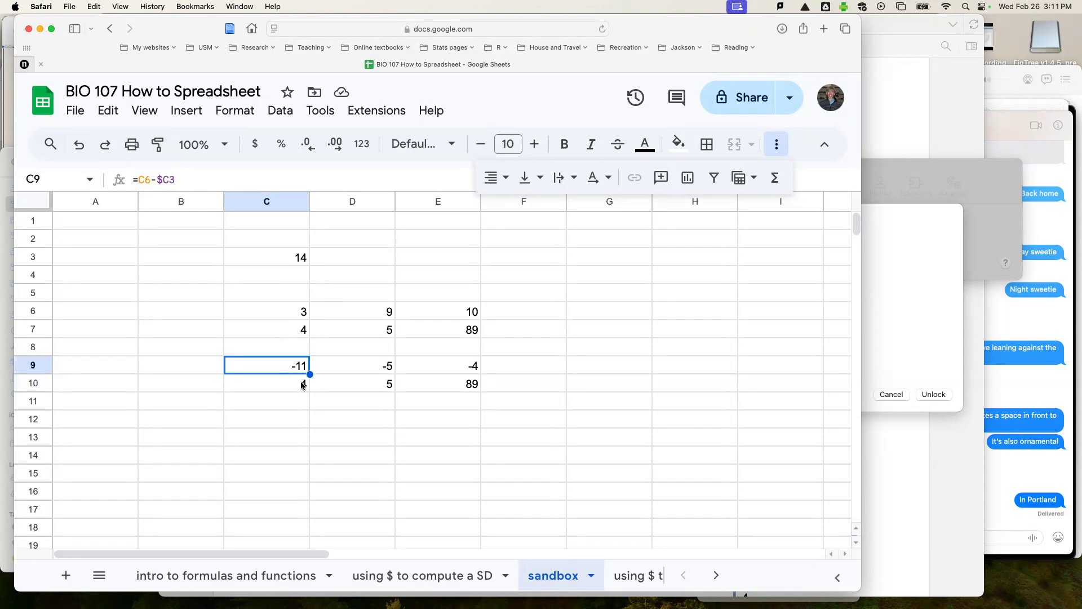
left_click(169, 178)
type("$")
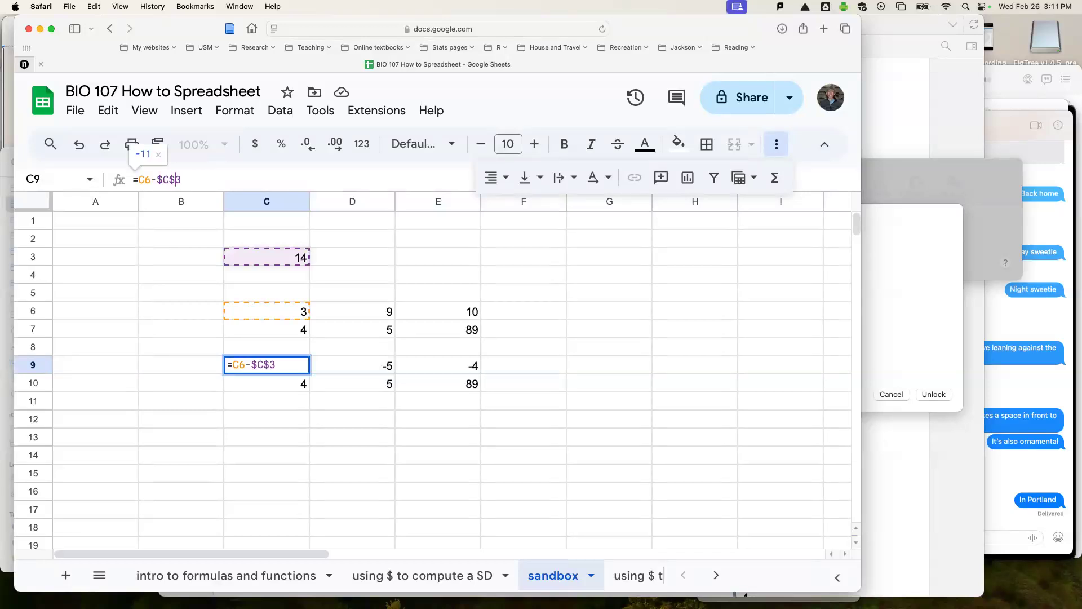
key("Return")
left_click(254, 371)
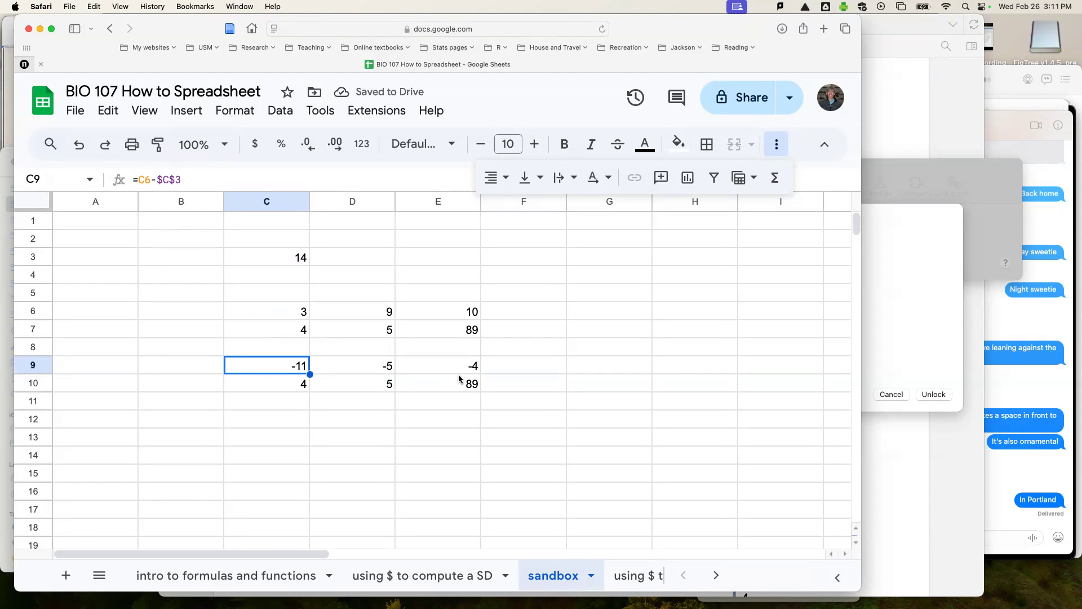
left_click_drag(310, 374, 478, 384)
left_click(515, 442)
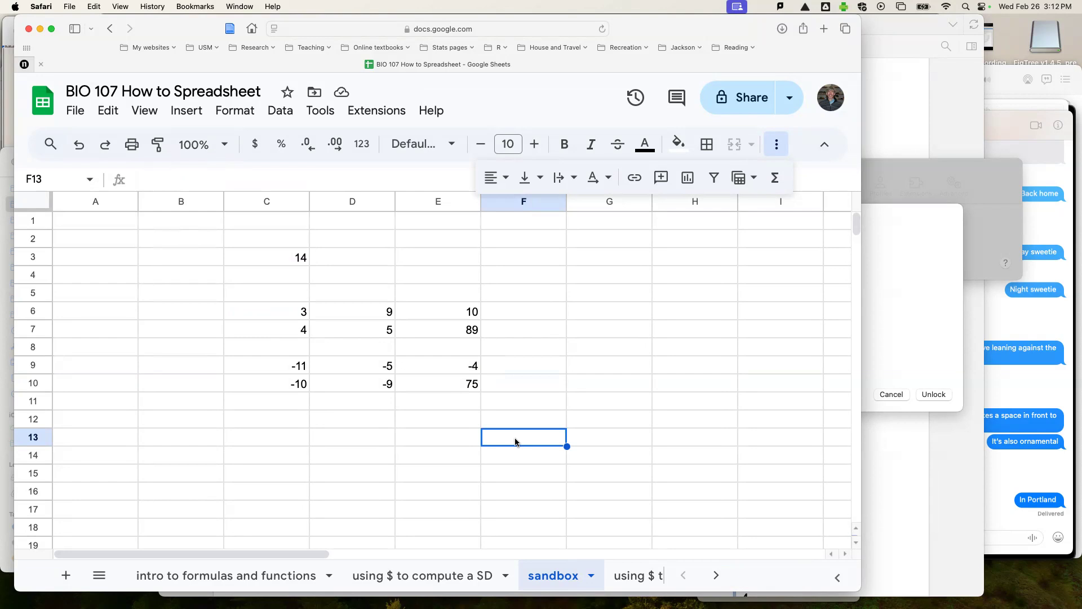
Step: Open the sheet named "using $ to know a function"
left_click(645, 576)
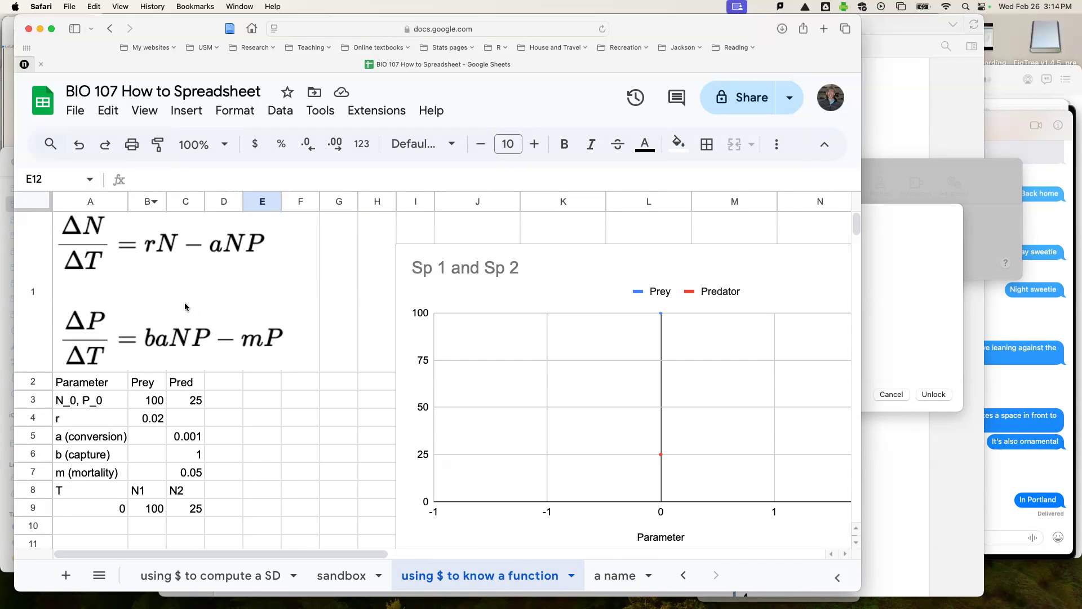
right_click(294, 423)
left_click(225, 423)
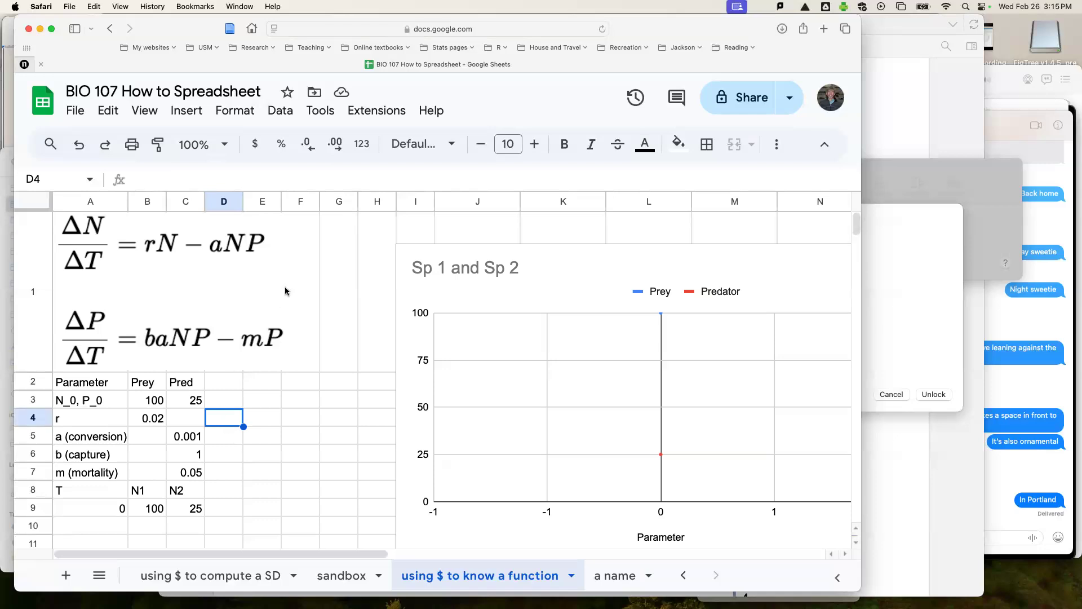
right_click(335, 427)
left_click(287, 427)
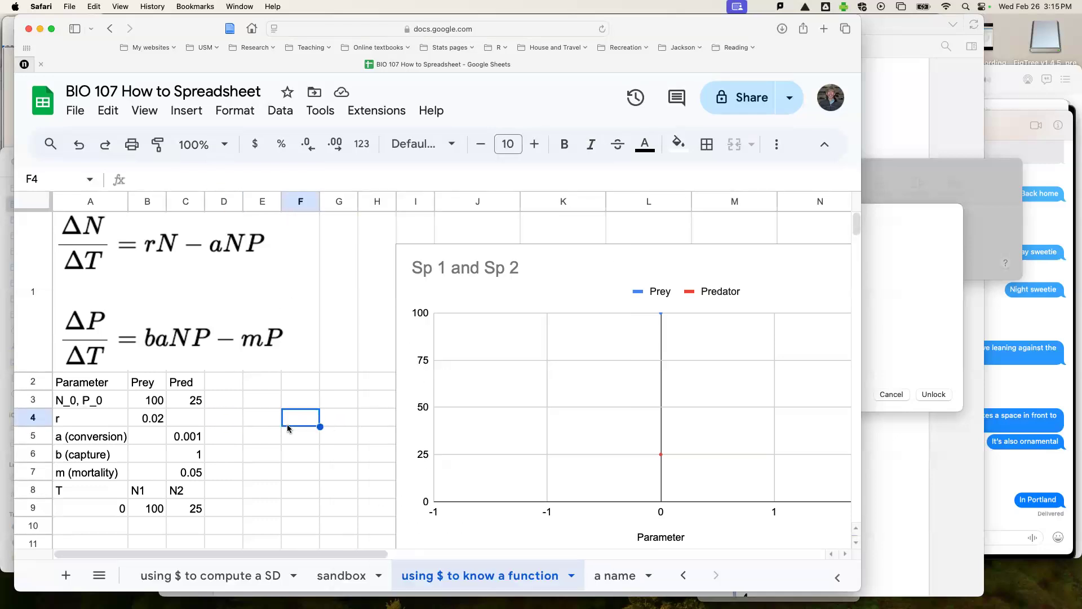